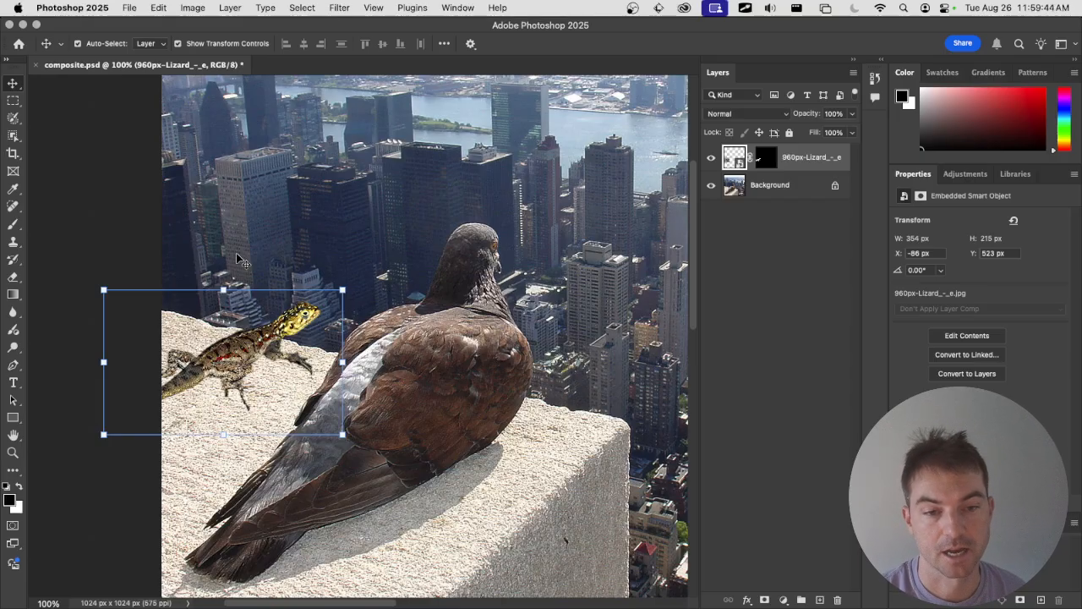
# Examine the lizard's brightness, contrast and colour against the pigeon, stone ledge and city background.
pyautogui.press('super')
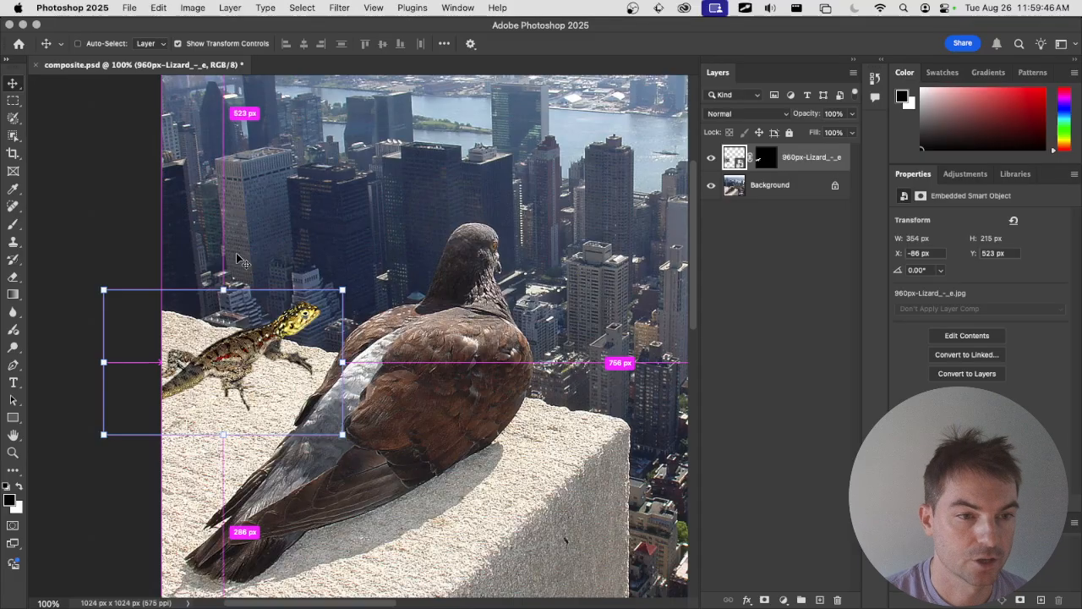
pyautogui.press('super+equal')
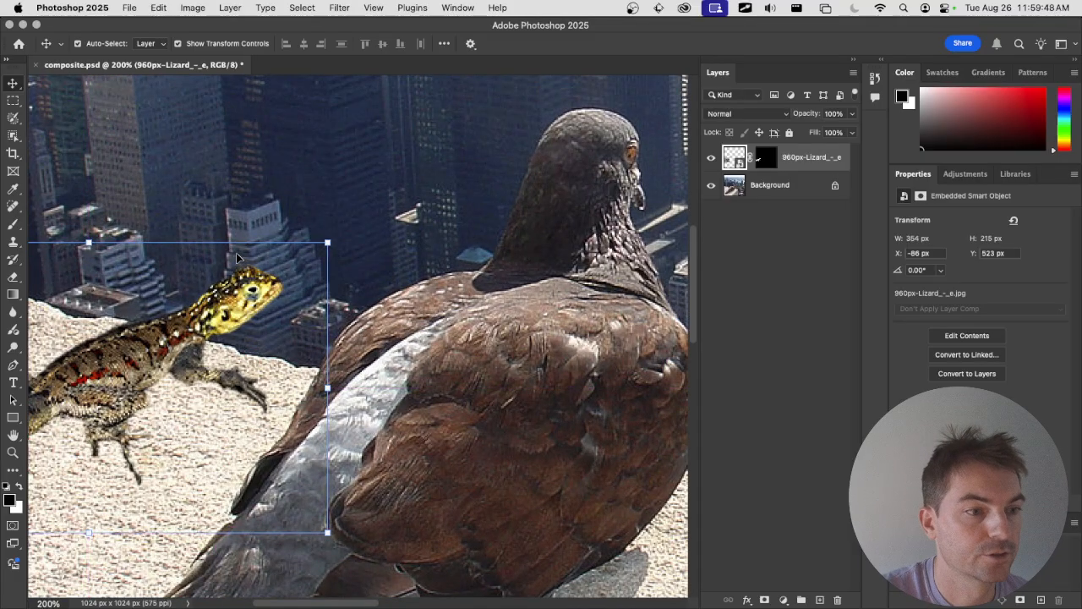
pyautogui.hscroll(-10, 436, 283)
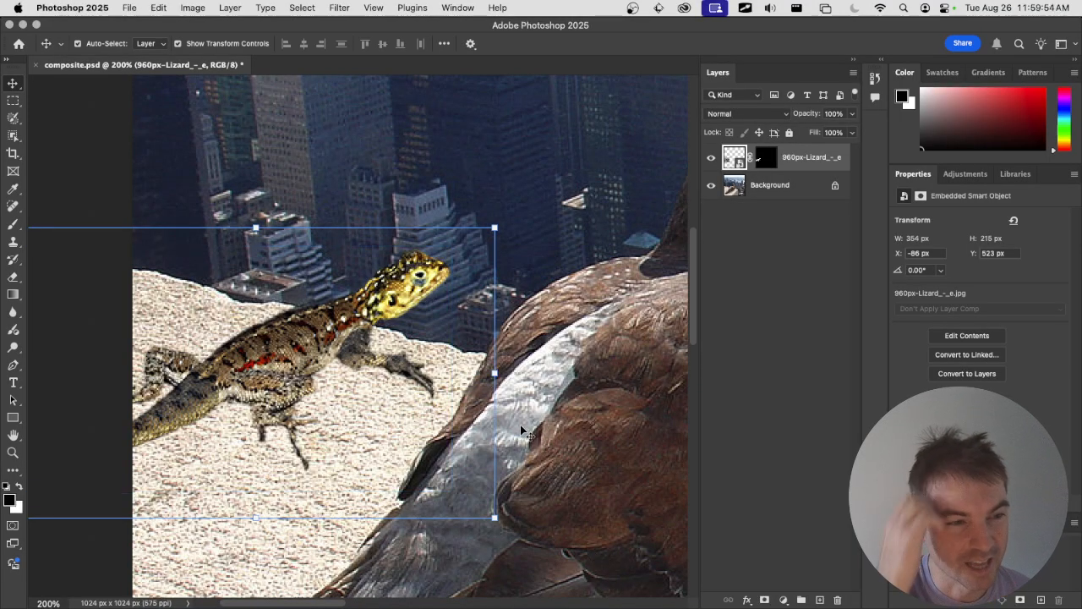
pyautogui.press('super+minus')
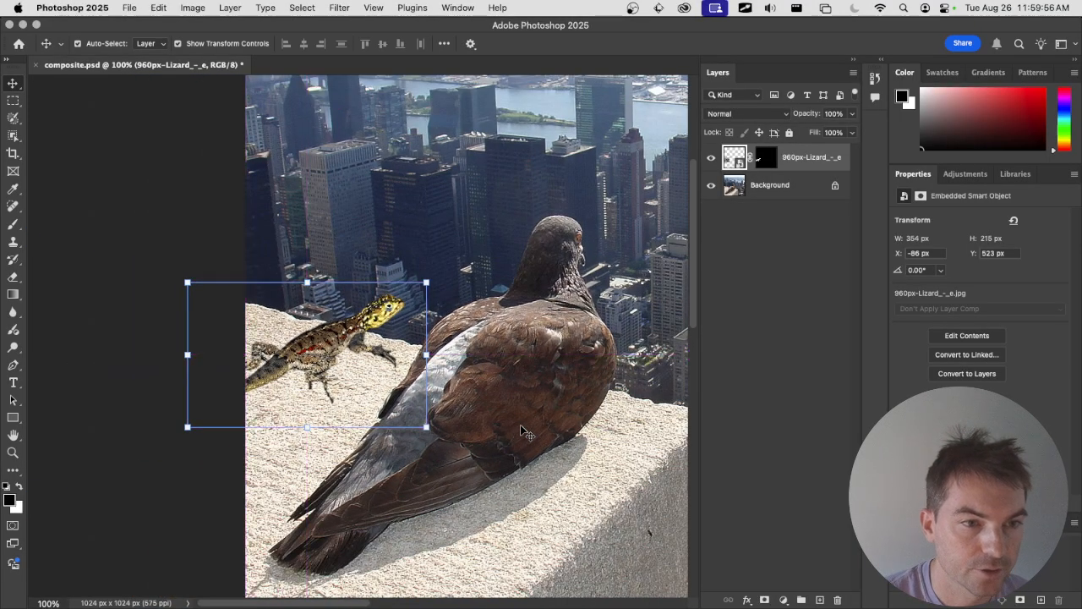
pyautogui.press('super+plus')
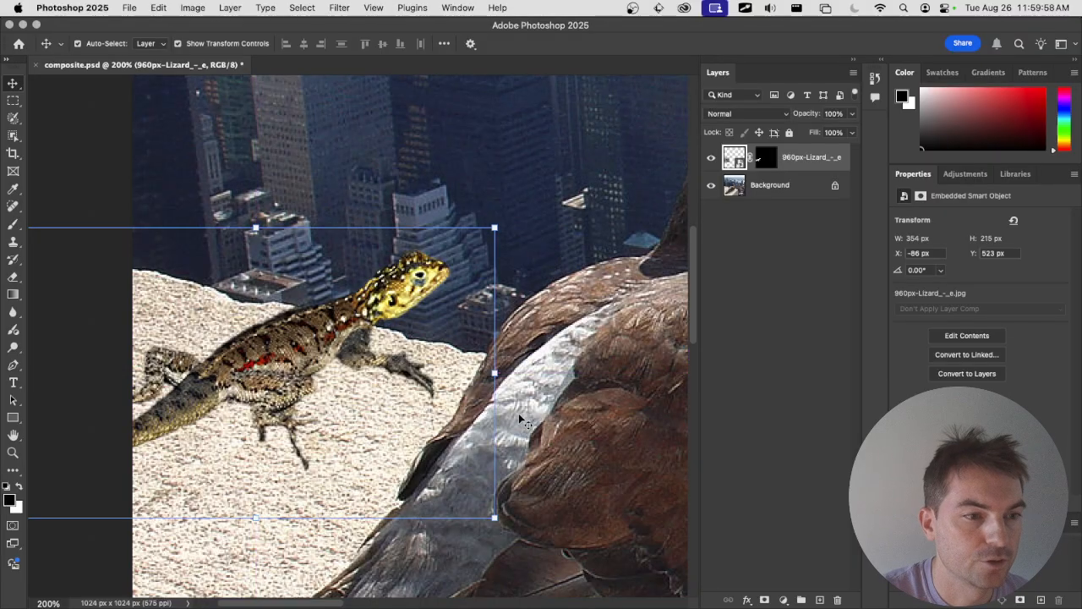
pyautogui.hscroll(3, 519, 412)
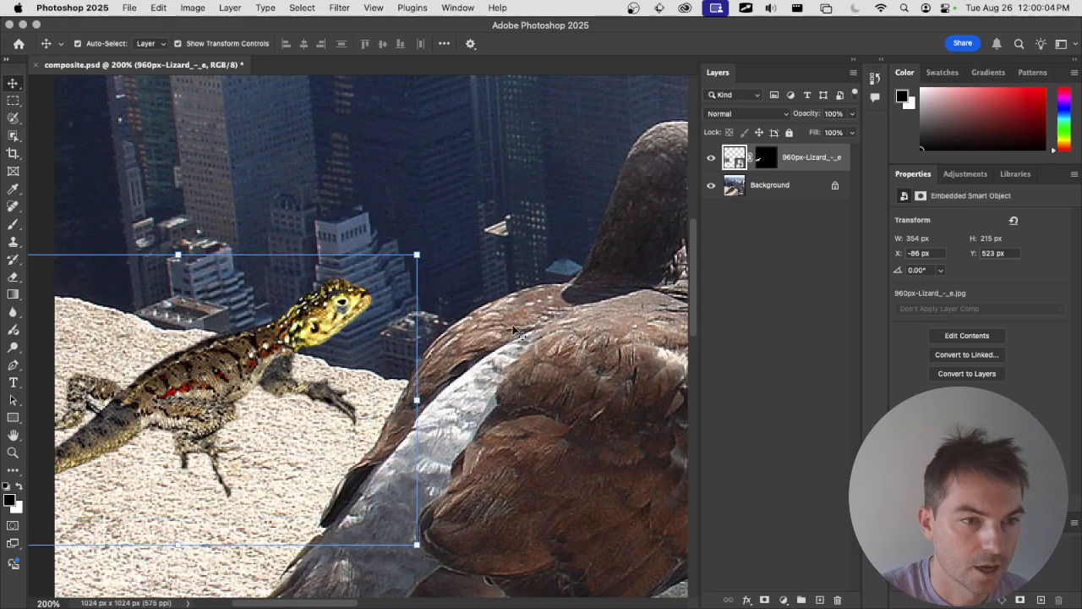
pyautogui.hscroll(10, 393, 258)
pyautogui.scroll(5, 393, 258)
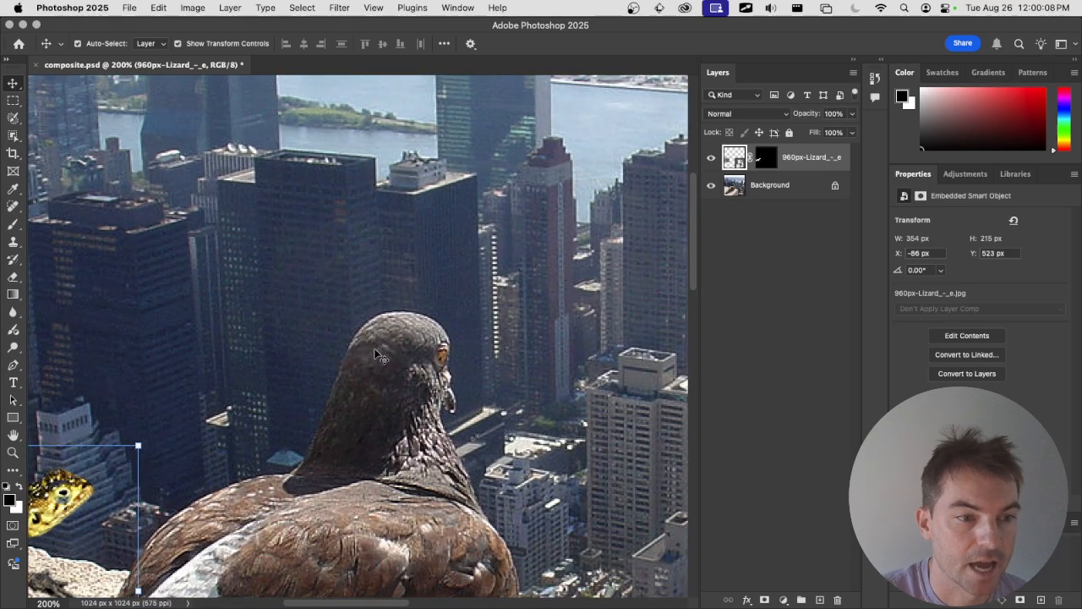
pyautogui.hscroll(-5, 401, 229)
pyautogui.scroll(-4, 402, 228)
pyautogui.hscroll(-5, 405, 258)
pyautogui.scroll(-2, 404, 258)
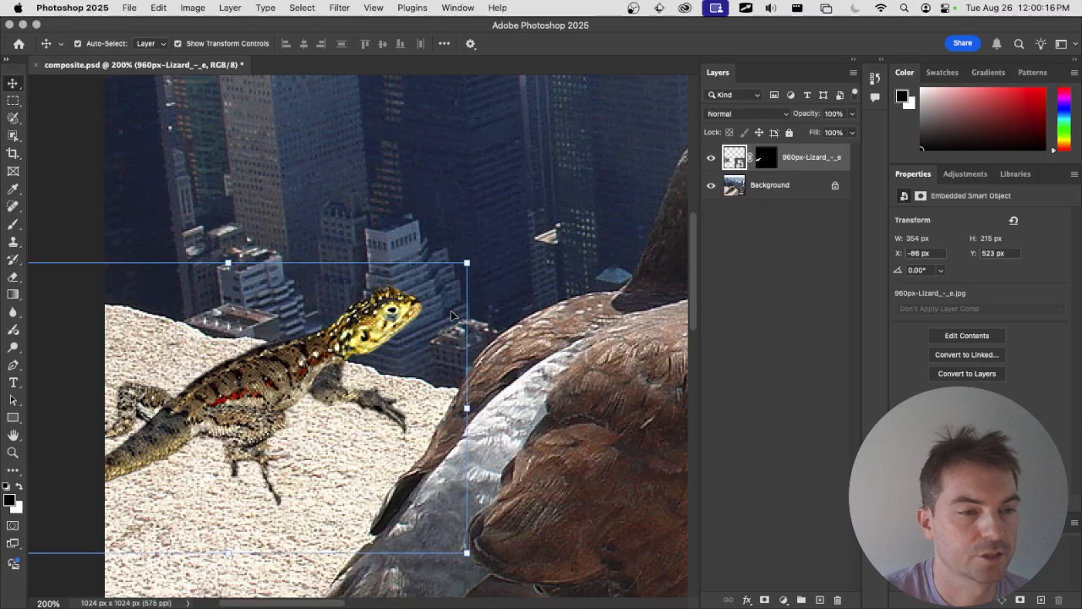
pyautogui.hscroll(-3, 450, 316)
pyautogui.scroll(-1, 451, 315)
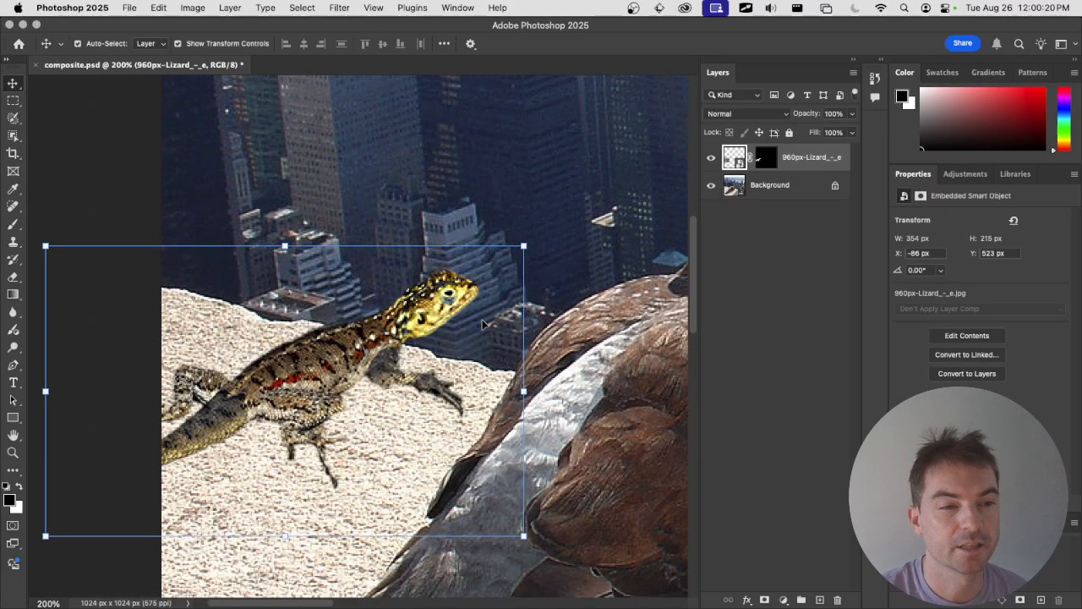
pyautogui.scroll(-7, 481, 327)
pyautogui.hscroll(2, 481, 328)
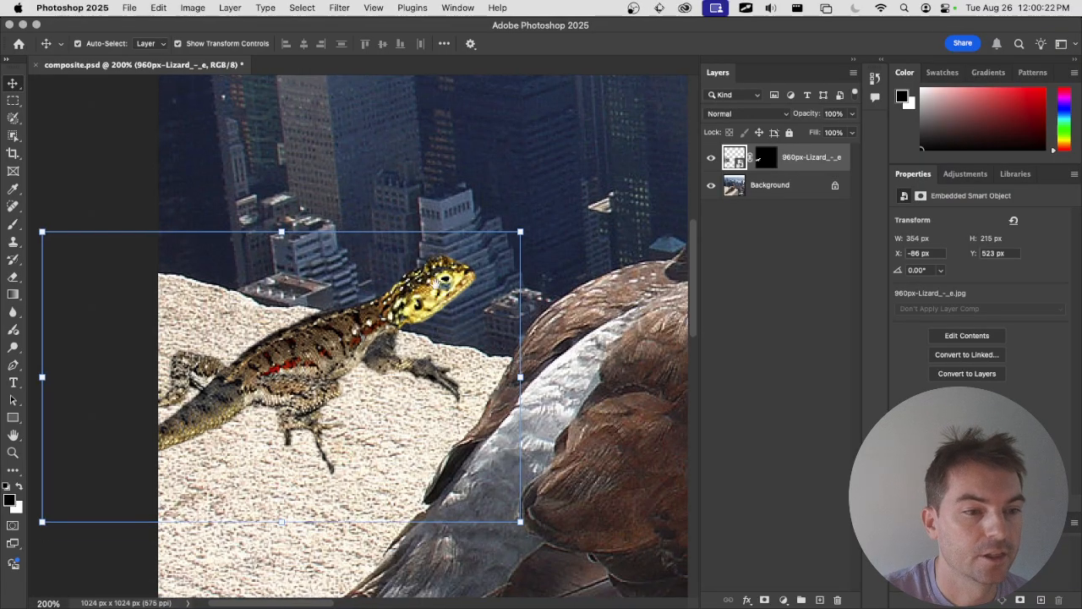
pyautogui.scroll(8, 402, 256)
pyautogui.hscroll(-3, 401, 255)
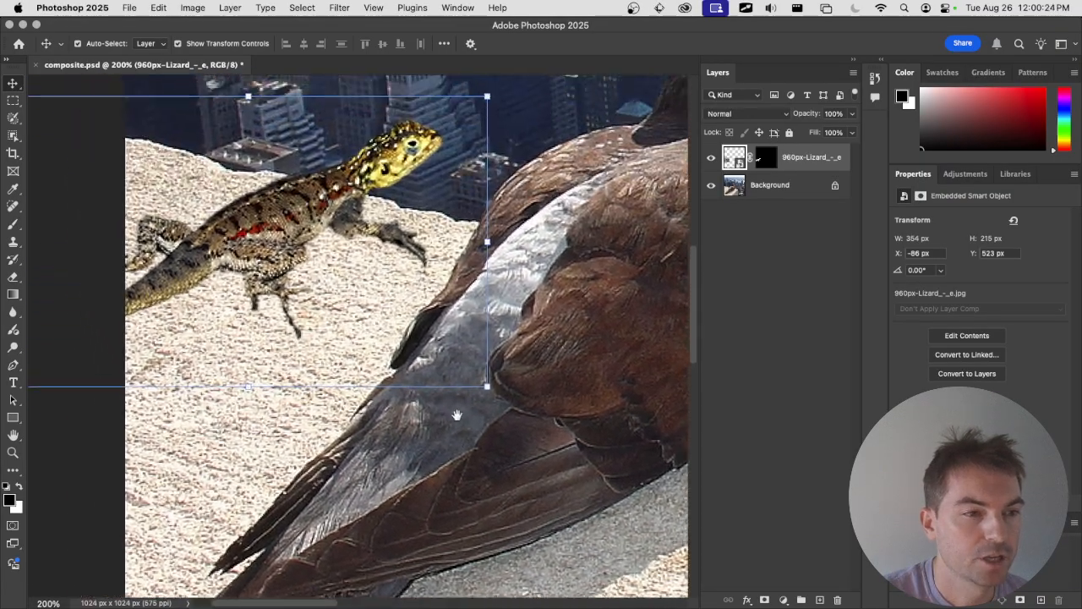
pyautogui.scroll(1, 454, 431)
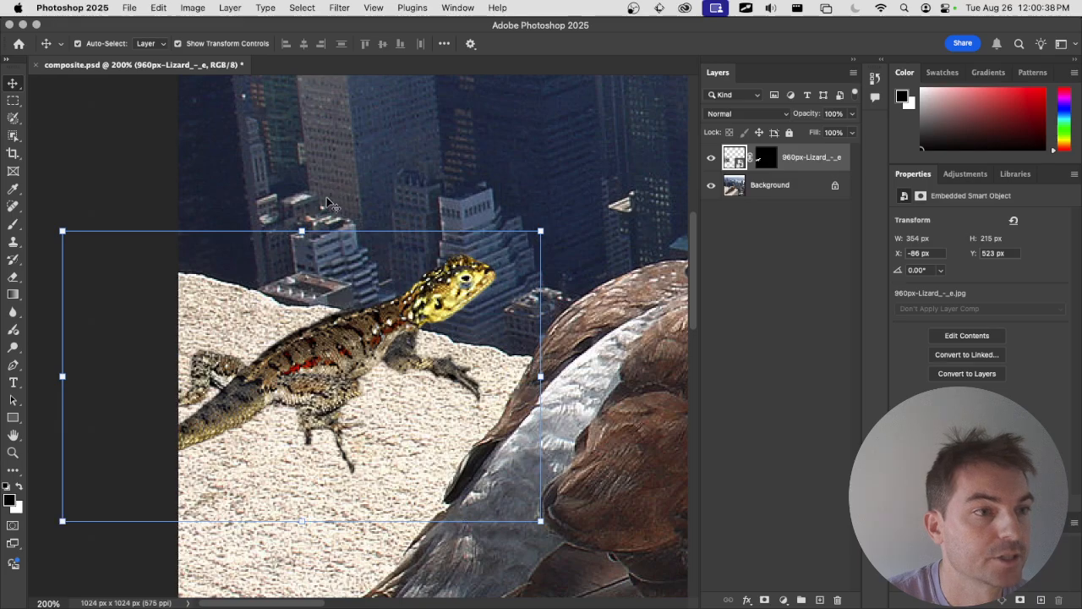
pyautogui.click(230, 8)
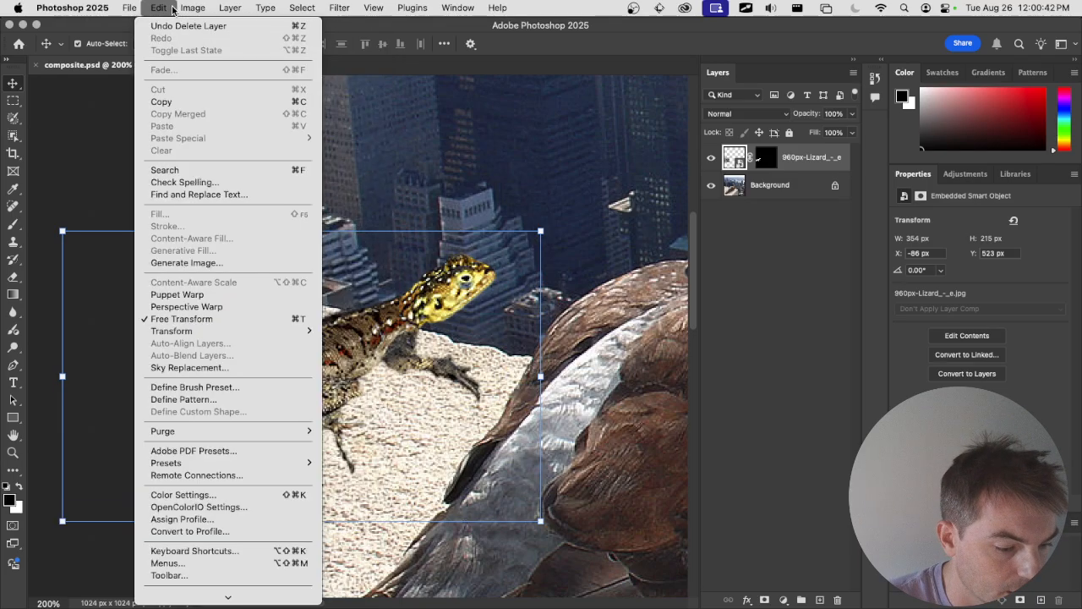
pyautogui.moveTo(205, 48)
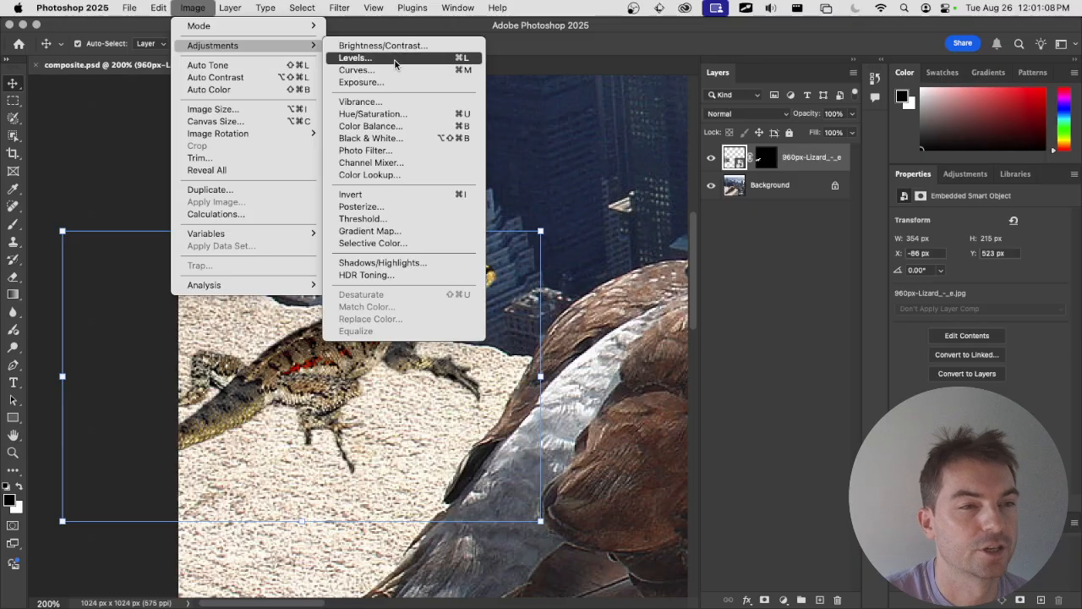
pyautogui.click(396, 57)
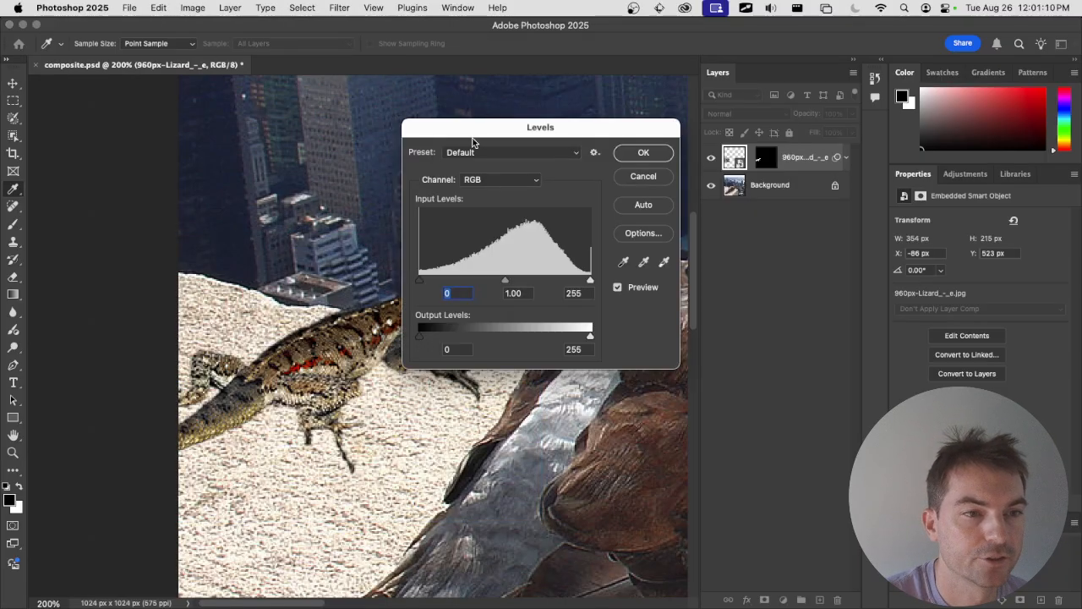
pyautogui.moveTo(497, 137); pyautogui.dragTo(192, 150)
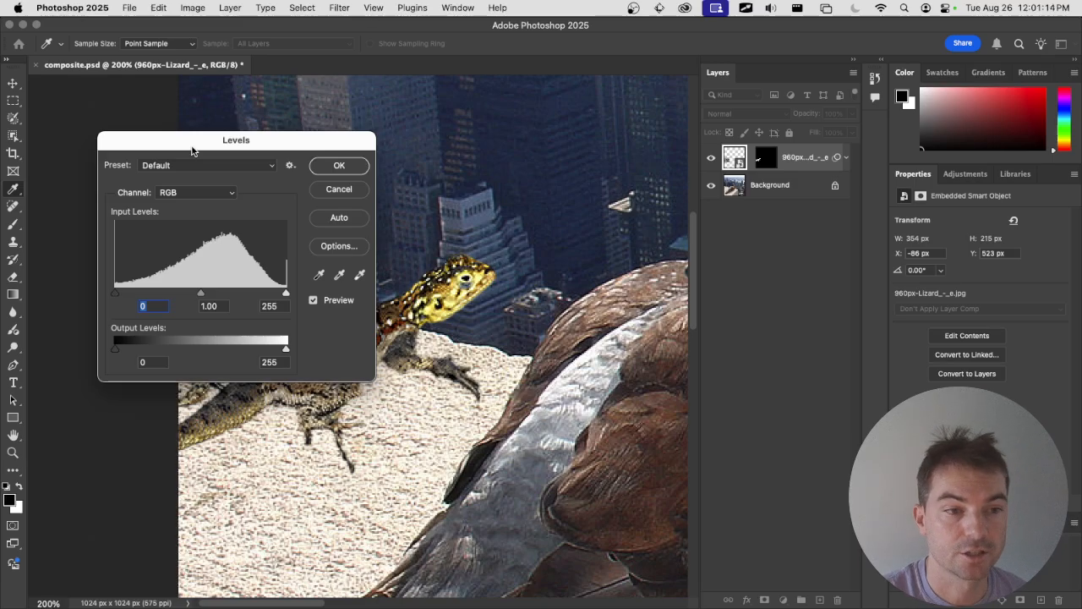
pyautogui.moveTo(189, 150); pyautogui.dragTo(167, 105)
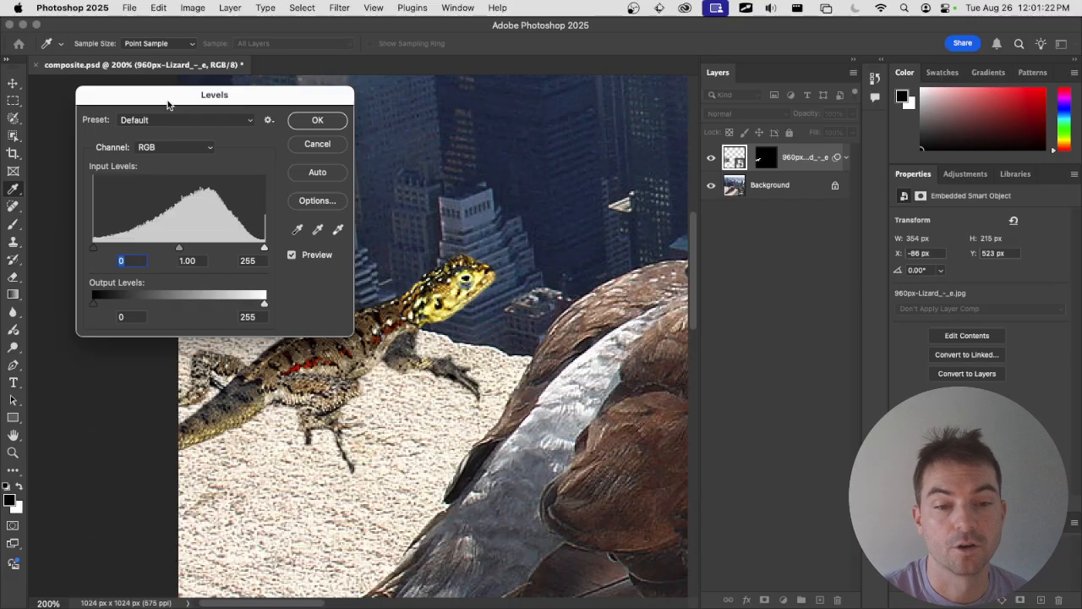
pyautogui.moveTo(167, 100); pyautogui.dragTo(159, 93)
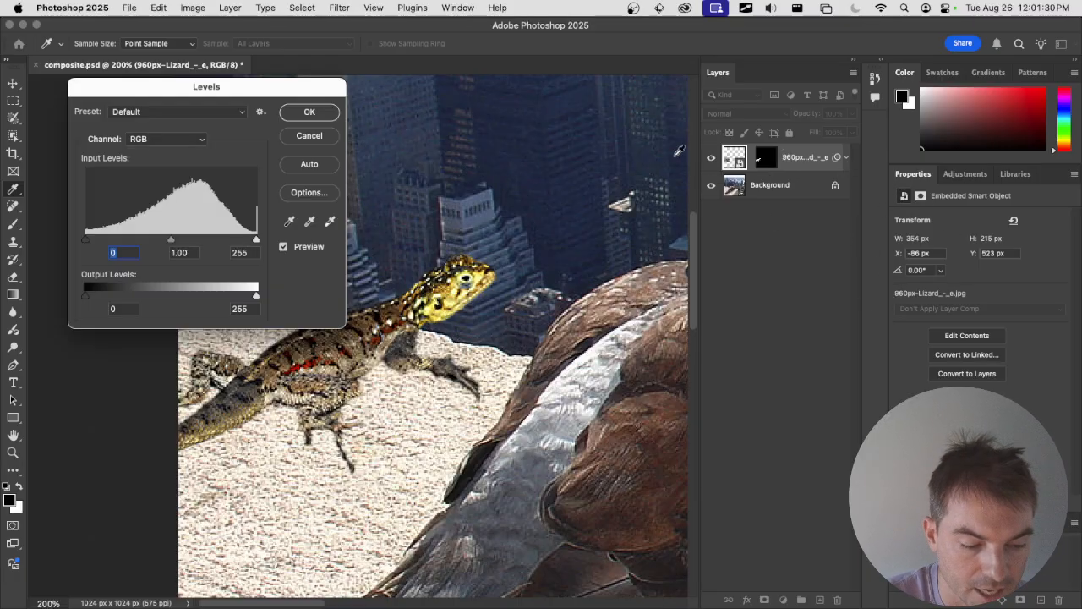
pyautogui.click(306, 138)
pyautogui.press('v')
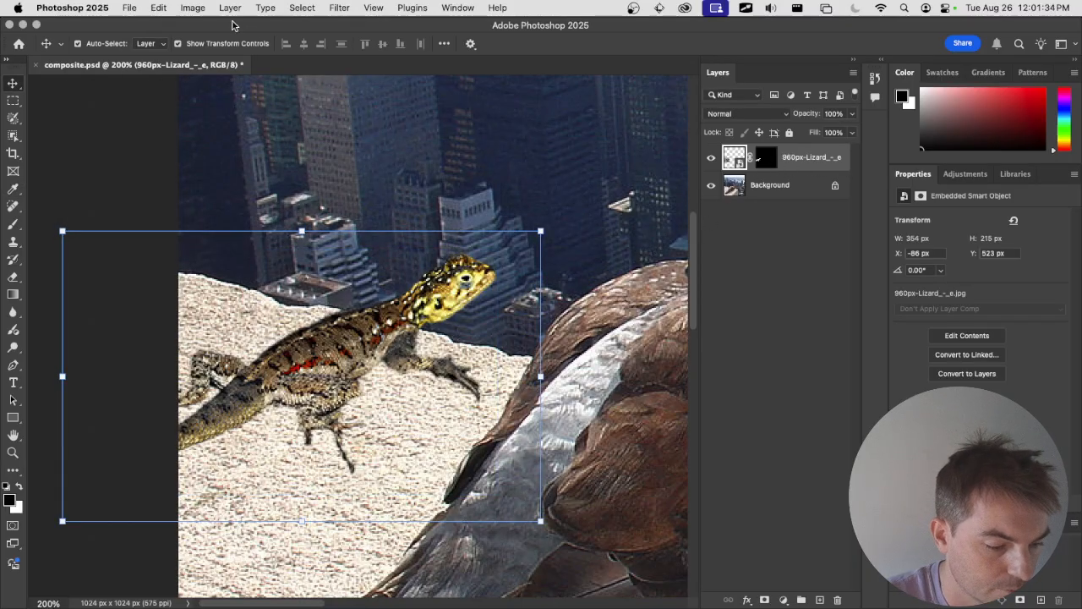
# Apply a Levels adjustment with default settings to the lizard smart object as a smart filter.
pyautogui.click(193, 8)
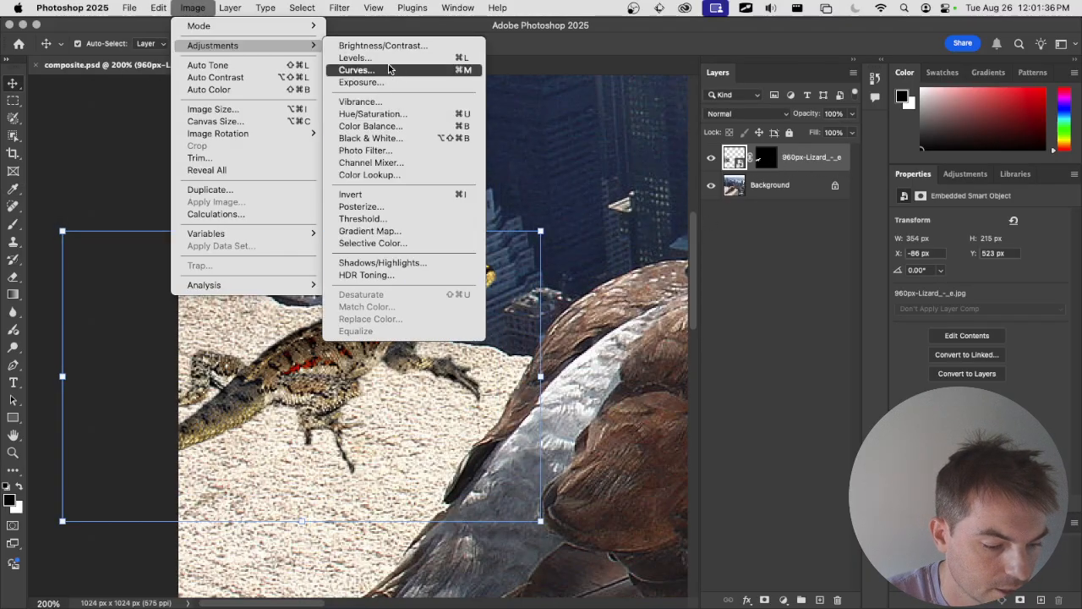
pyautogui.click(389, 59)
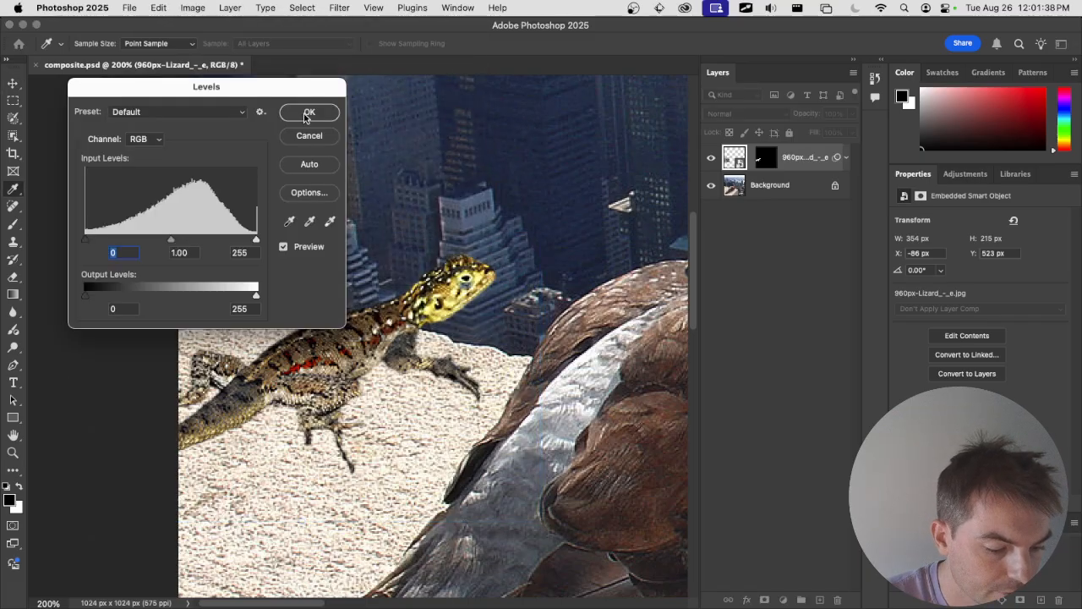
pyautogui.click(308, 114)
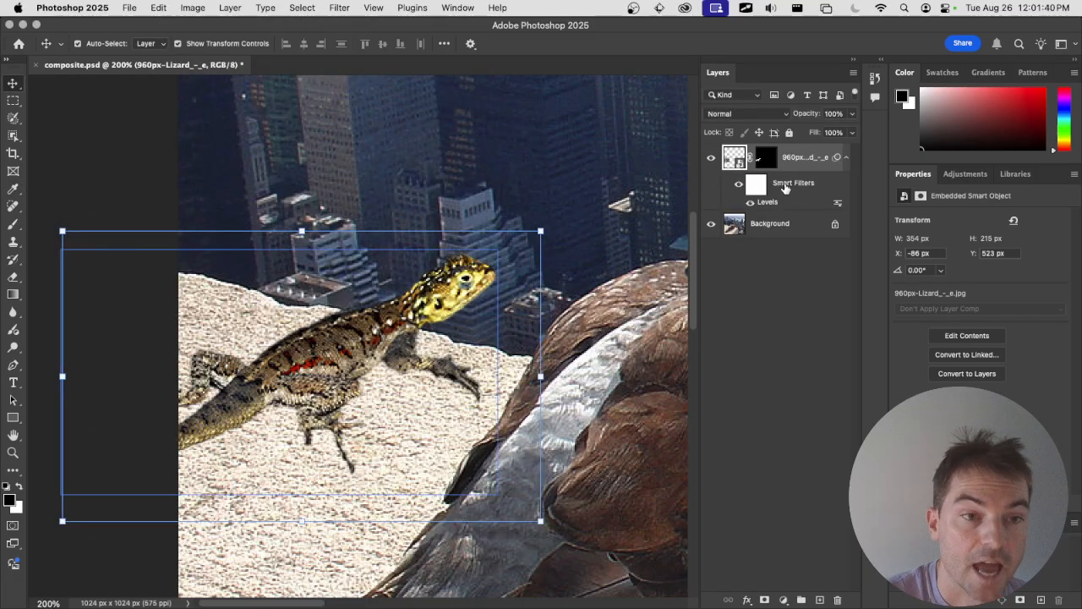
pyautogui.click(846, 158)
pyautogui.click(846, 158)
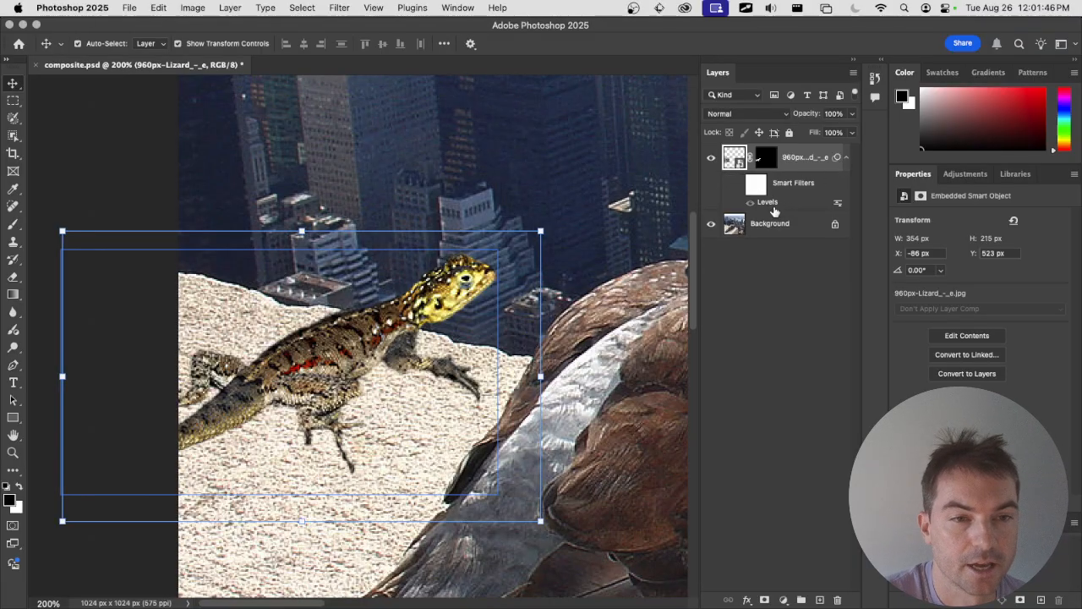
# Reopen the lizard's Levels smart filter and set the RGB midtone input to 0.94 and the white output level to 218.
pyautogui.doubleClick(772, 208)
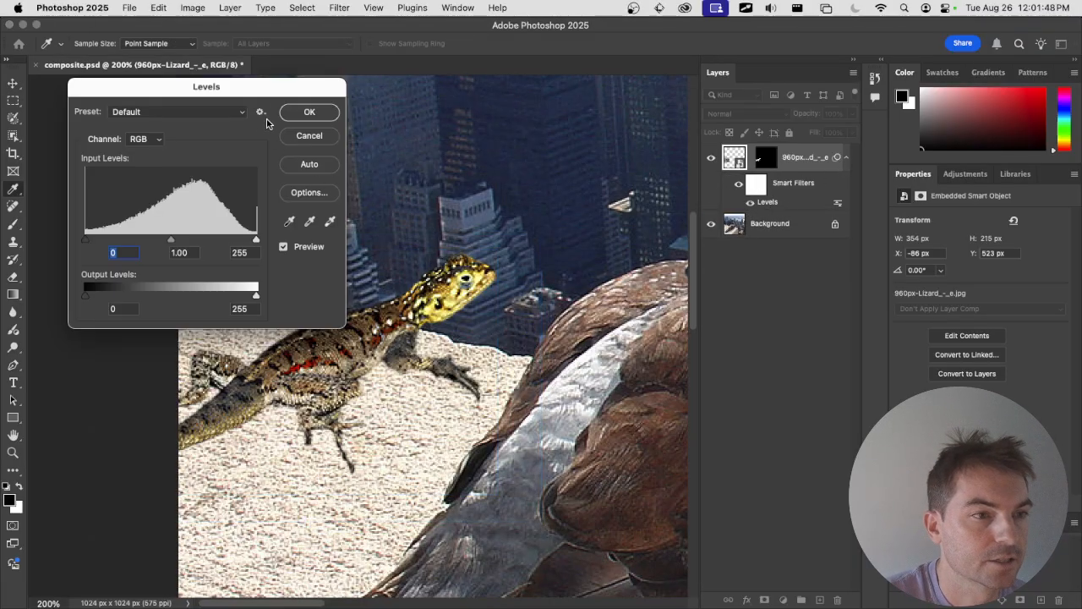
pyautogui.moveTo(269, 93); pyautogui.dragTo(203, 65)
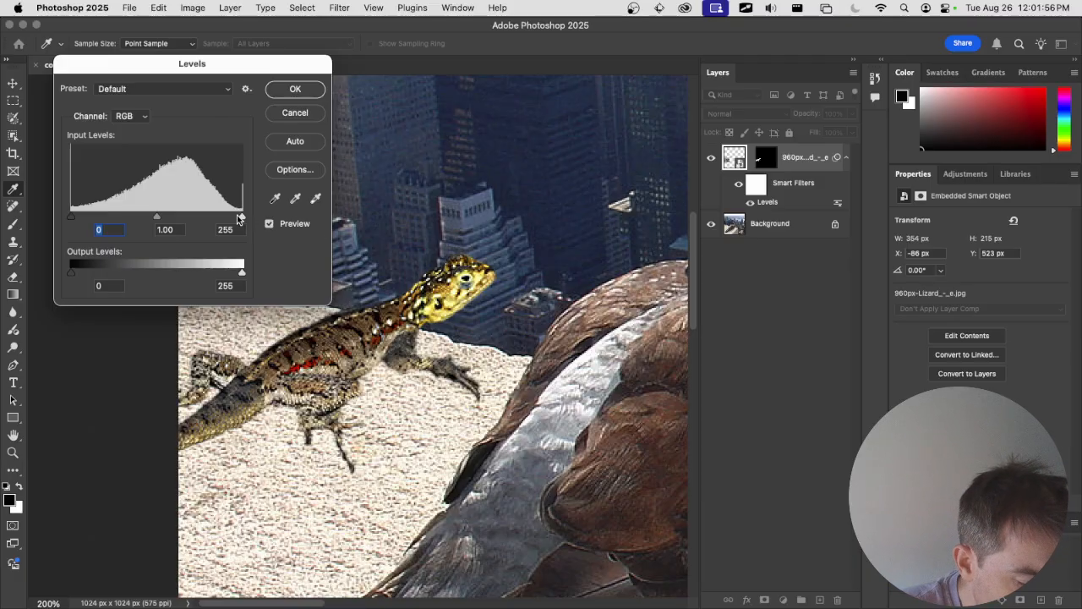
pyautogui.moveTo(244, 215)
pyautogui.mouseDown()
pyautogui.moveTo(206, 212)
pyautogui.moveTo(244, 215)
pyautogui.mouseUp()
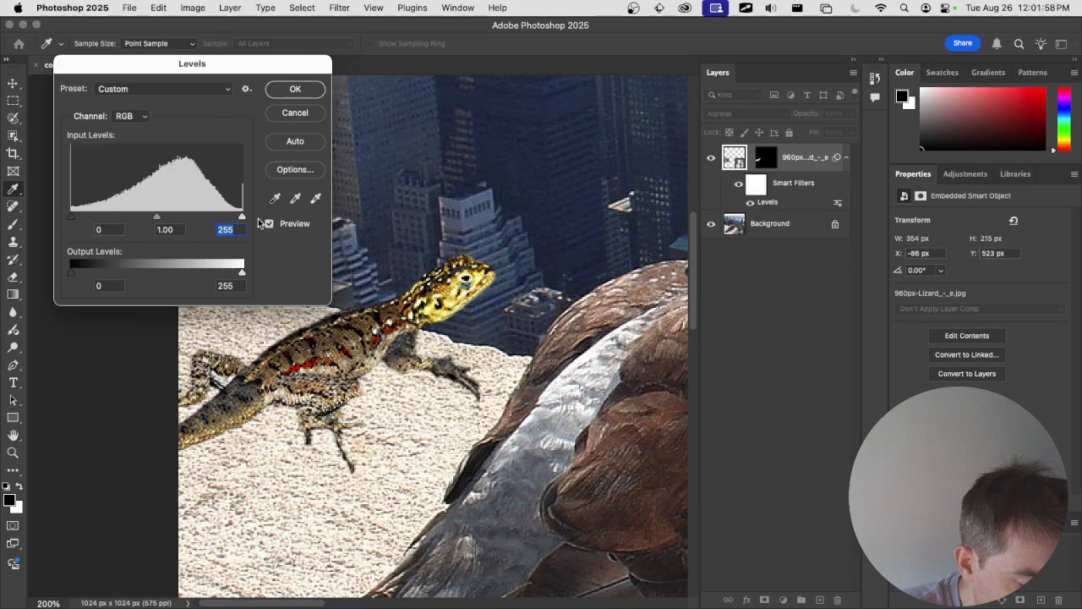
pyautogui.moveTo(142, 215)
pyautogui.mouseDown()
pyautogui.moveTo(183, 215)
pyautogui.moveTo(158, 216)
pyautogui.mouseUp()
pyautogui.moveTo(71, 216); pyautogui.dragTo(186, 216)
pyautogui.moveTo(118, 216); pyautogui.dragTo(68, 215)
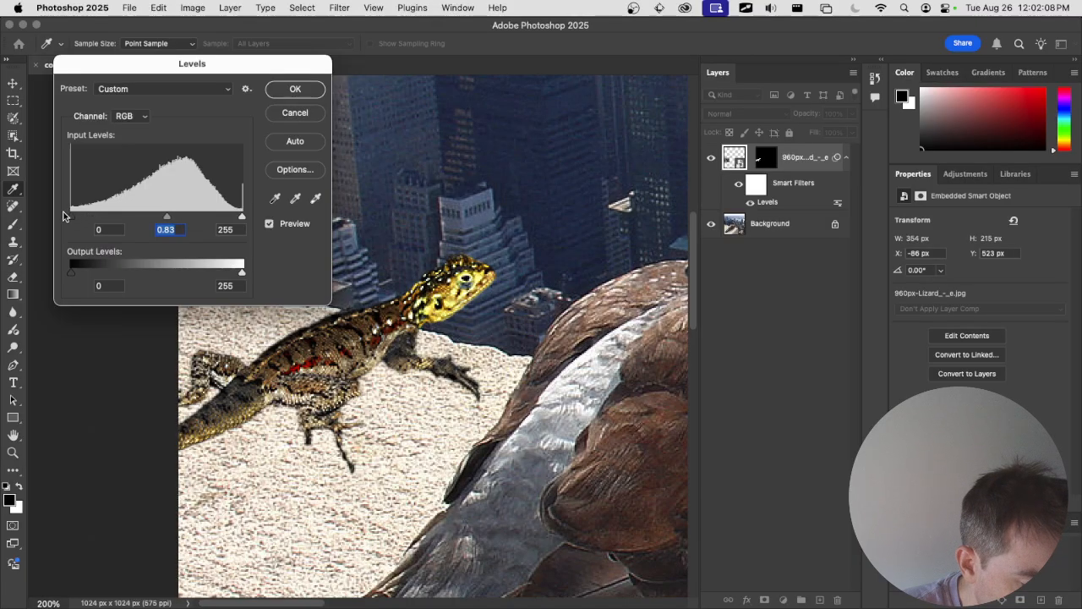
pyautogui.moveTo(242, 272); pyautogui.dragTo(193, 271)
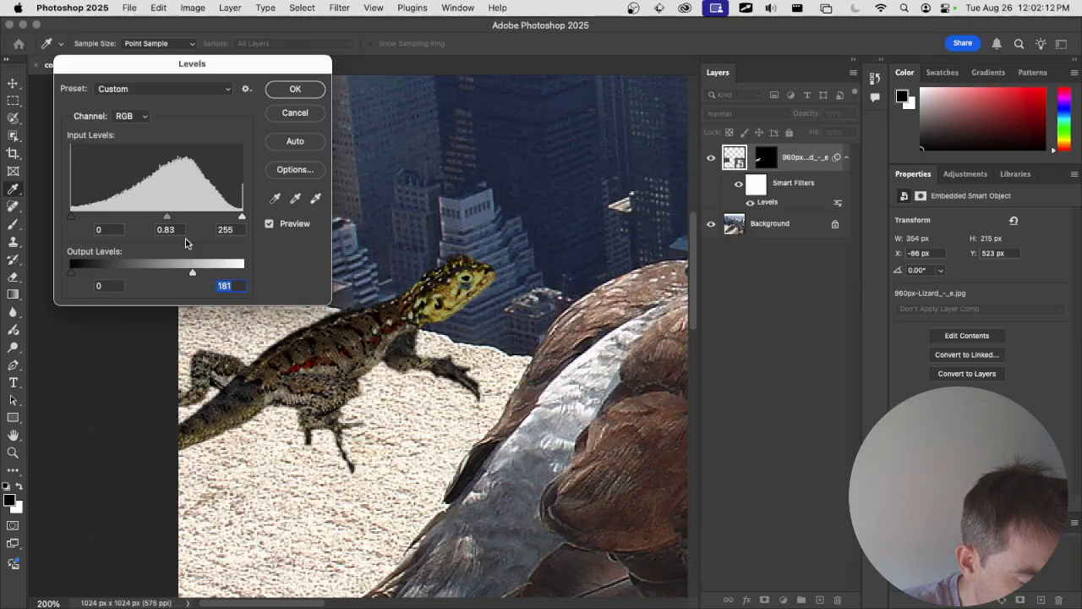
pyautogui.moveTo(167, 217); pyautogui.dragTo(157, 213)
pyautogui.moveTo(193, 272); pyautogui.dragTo(203, 269)
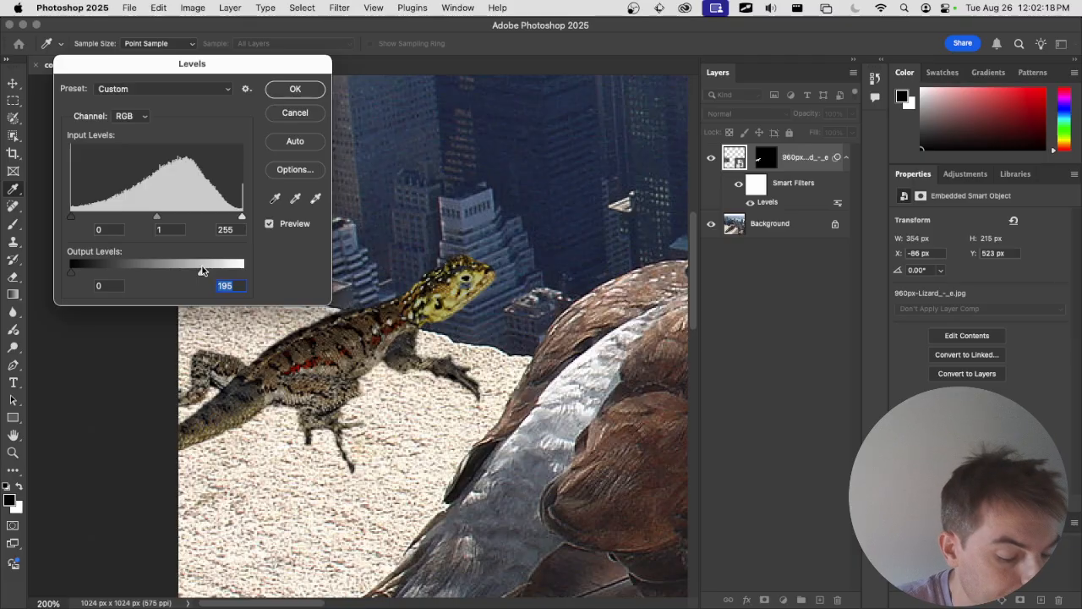
pyautogui.moveTo(156, 216); pyautogui.dragTo(159, 217)
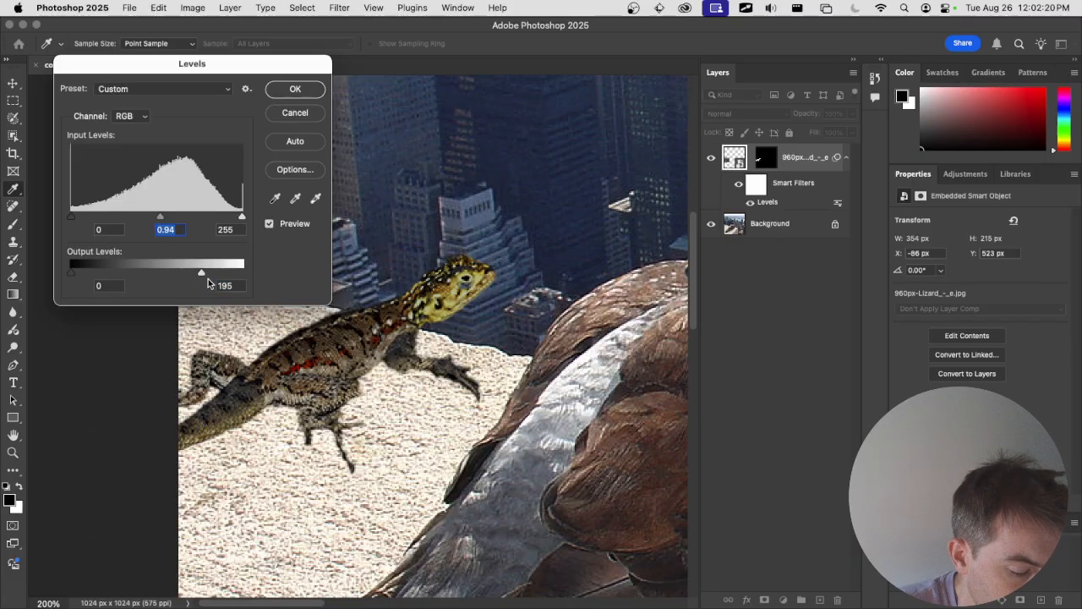
pyautogui.moveTo(204, 274); pyautogui.dragTo(218, 273)
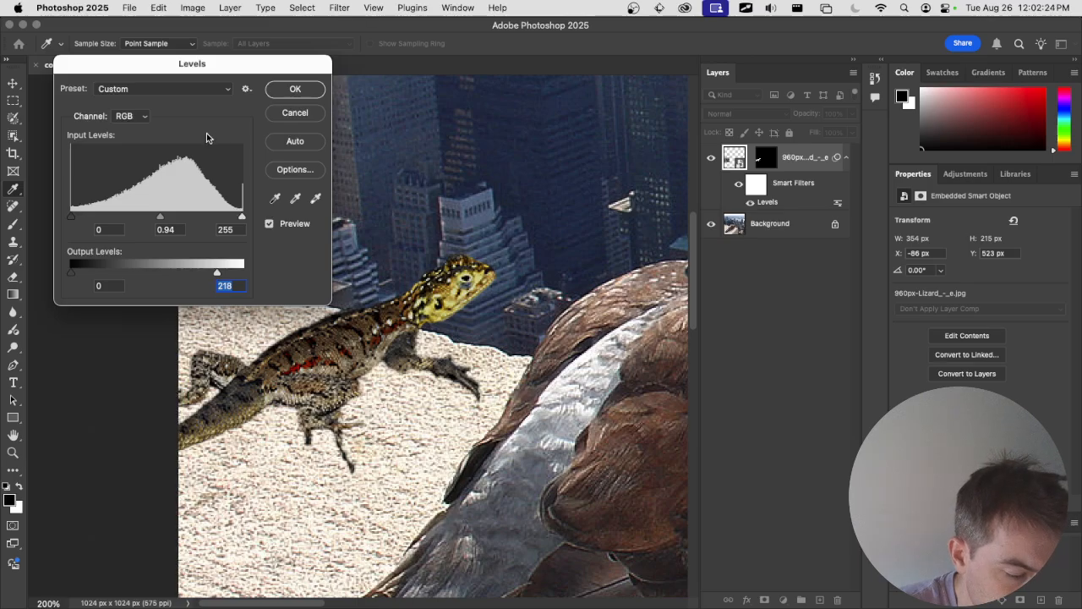
# Lower the Red channel's white output level slightly and set the Green channel's white output level to 226.
pyautogui.click(140, 115)
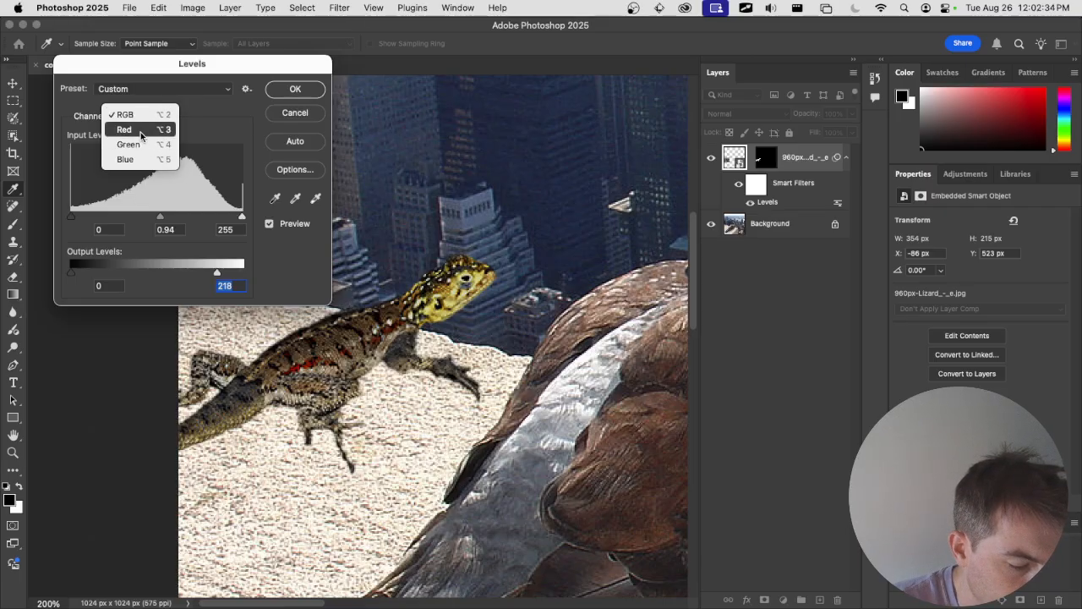
pyautogui.click(140, 131)
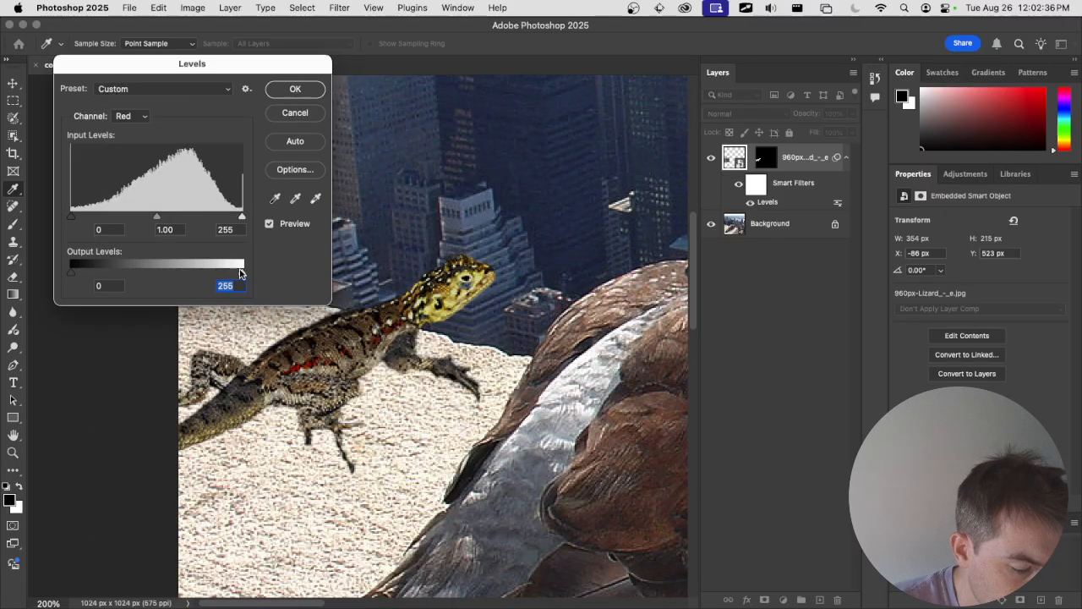
pyautogui.moveTo(243, 272); pyautogui.dragTo(230, 273)
pyautogui.click(127, 117)
pyautogui.click(128, 127)
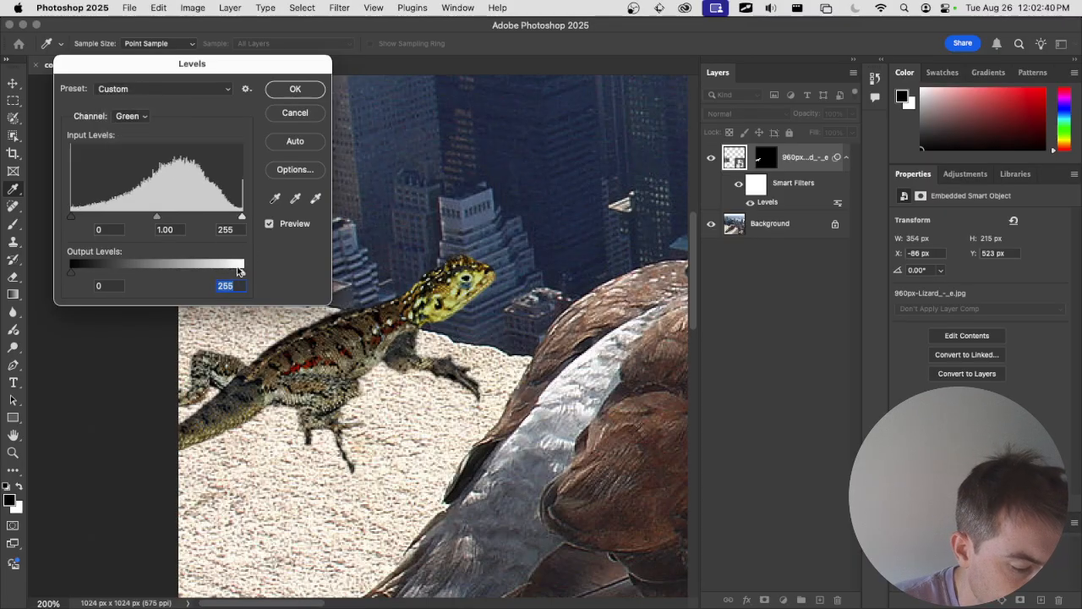
pyautogui.moveTo(240, 275); pyautogui.dragTo(224, 271)
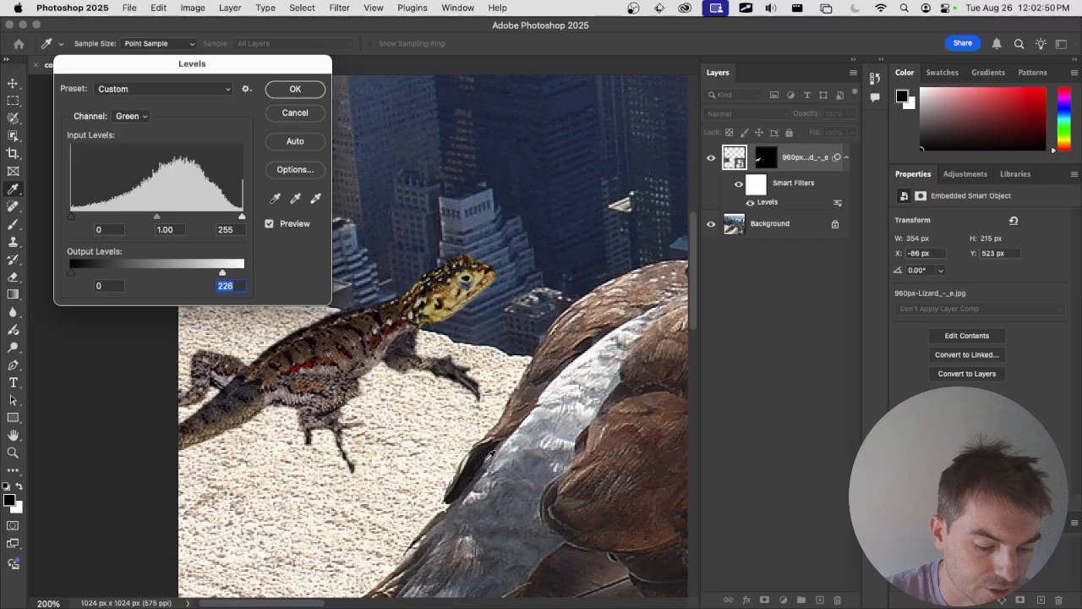
# Accept the Green channel Levels change and compare the lizard's colours with the pigeon and city background.
pyautogui.click(295, 89)
pyautogui.moveTo(519, 266); pyautogui.dragTo(294, 235)
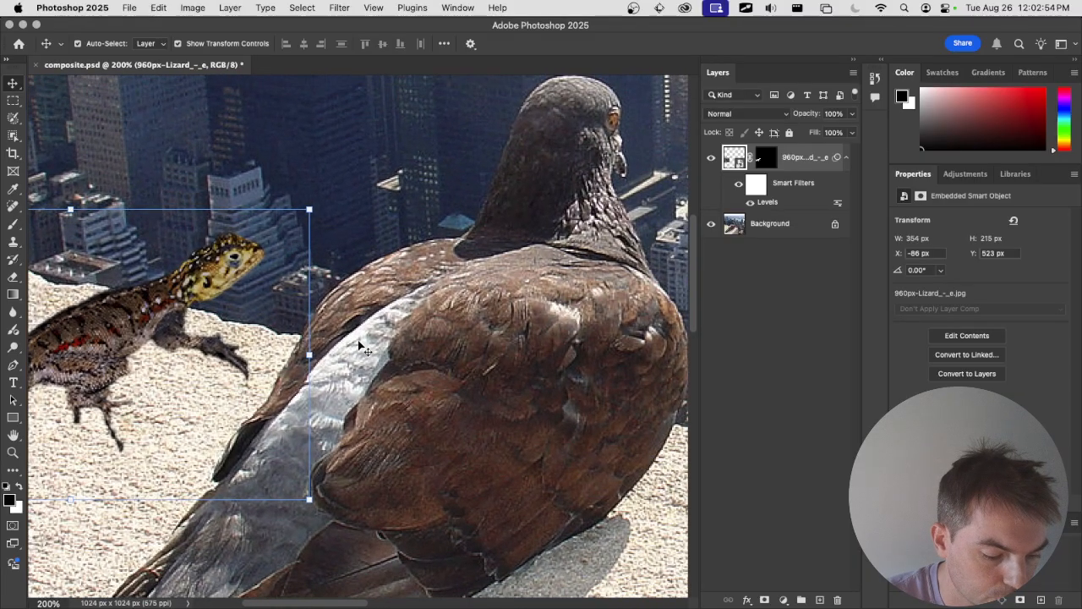
pyautogui.moveTo(339, 265); pyautogui.dragTo(412, 362)
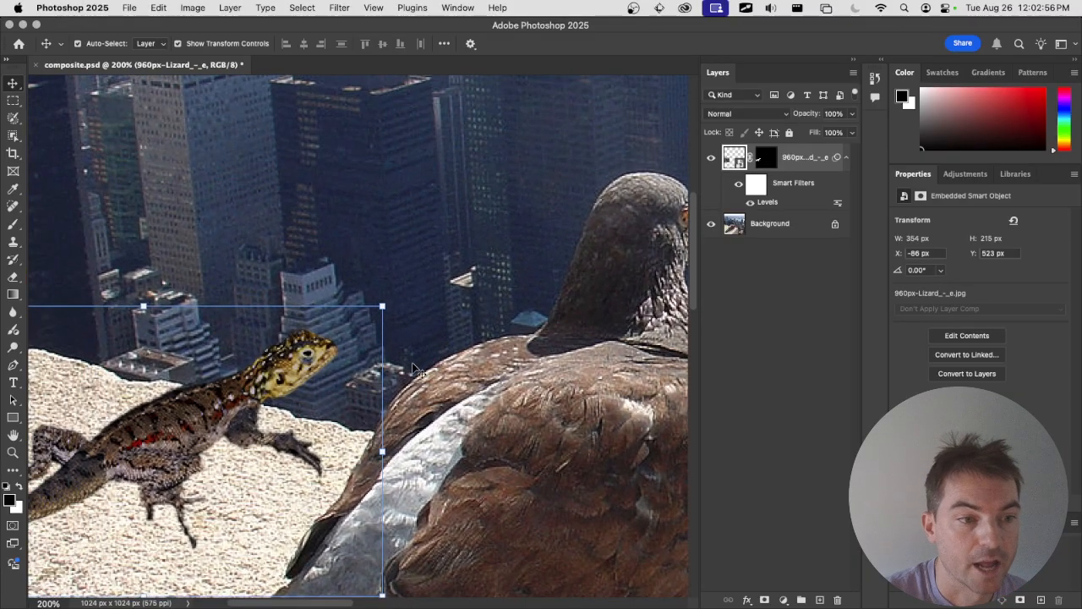
pyautogui.moveTo(476, 242); pyautogui.dragTo(538, 202)
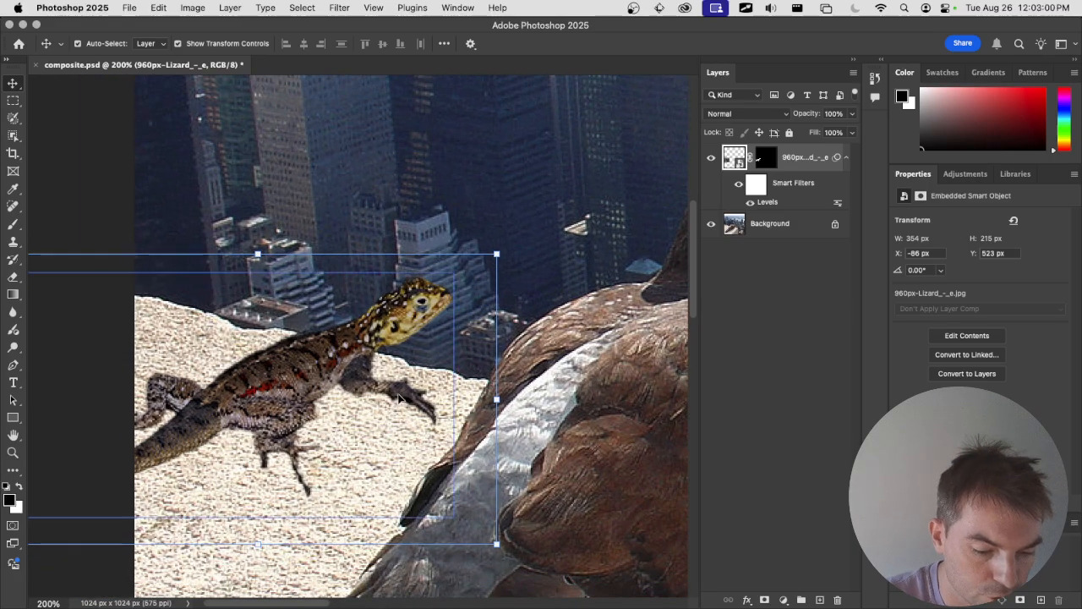
# Reopen the lizard's Levels smart filter and set the RGB midtone input to 1.06 and the white output level to 236.
pyautogui.doubleClick(764, 205)
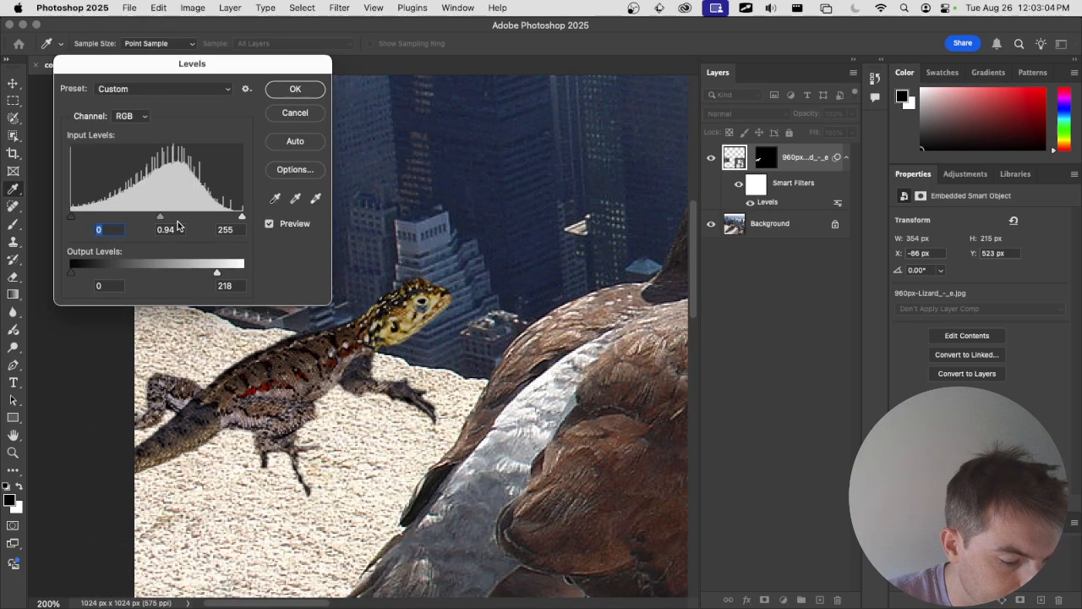
pyautogui.moveTo(160, 216)
pyautogui.mouseDown()
pyautogui.moveTo(180, 220)
pyautogui.moveTo(152, 216)
pyautogui.mouseUp()
pyautogui.press('Tab')
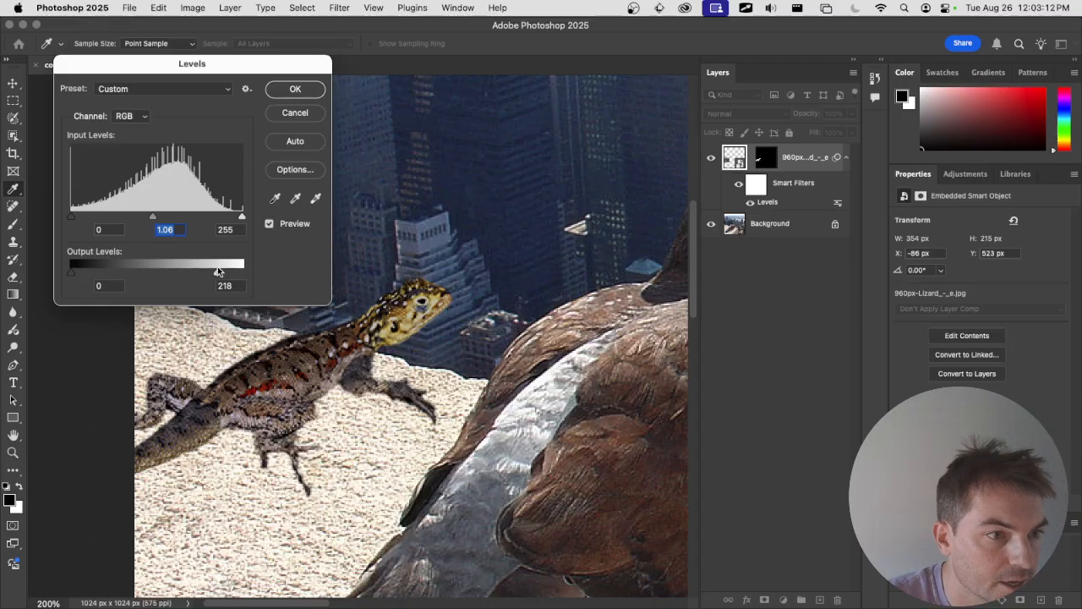
pyautogui.moveTo(219, 275); pyautogui.dragTo(230, 275)
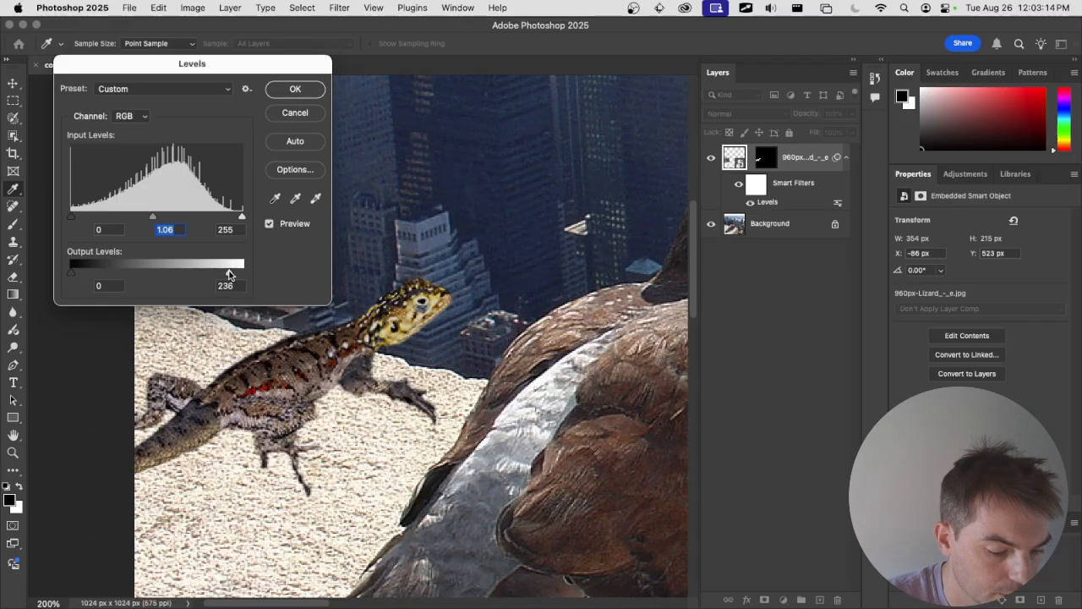
pyautogui.click(298, 89)
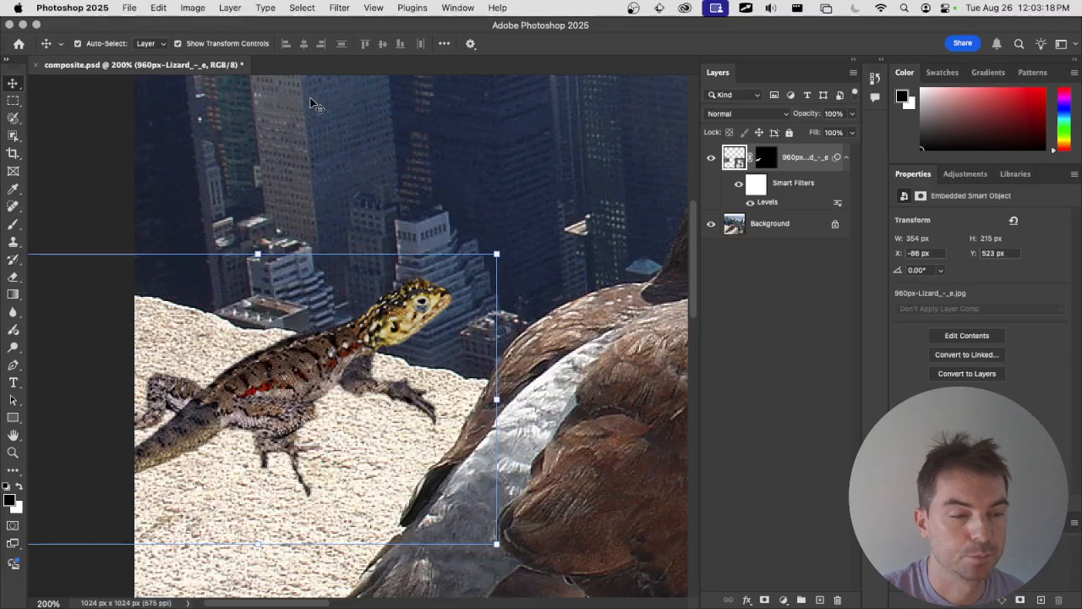
# Add a Drop Shadow layer style to the lizard smart object.
pyautogui.moveTo(490, 326); pyautogui.dragTo(418, 360)
pyautogui.press('super+minus')
pyautogui.press('super+plus')
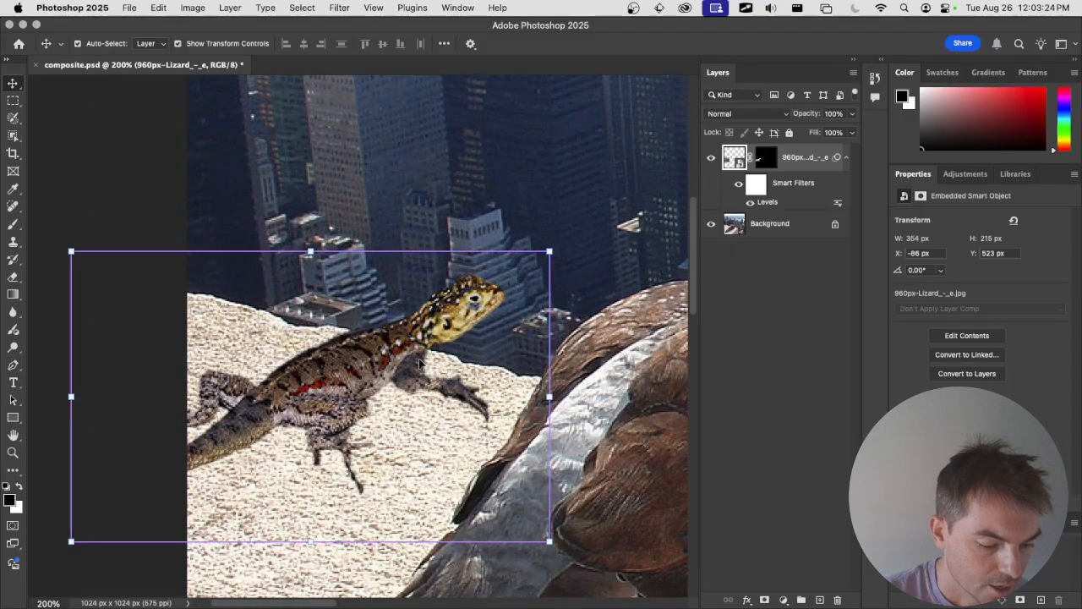
pyautogui.moveTo(420, 363); pyautogui.dragTo(418, 328)
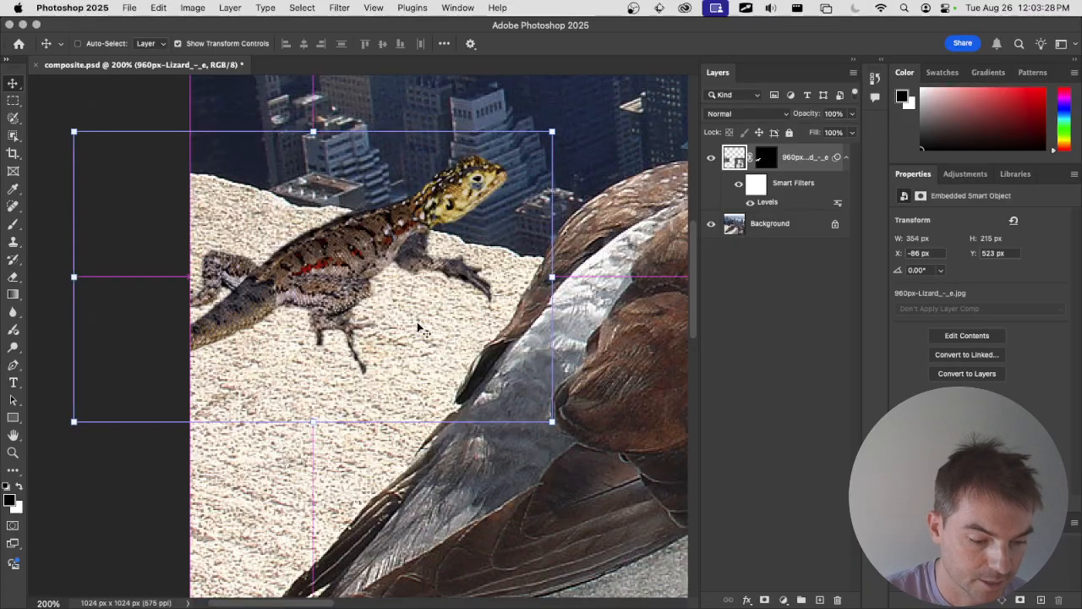
pyautogui.press('super+plus')
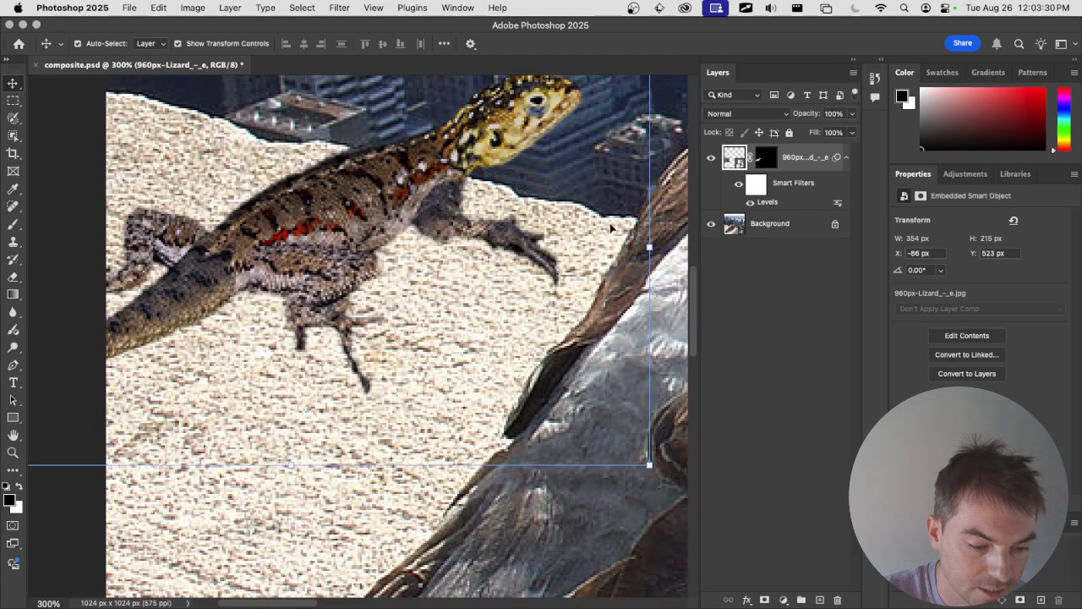
pyautogui.moveTo(436, 254); pyautogui.dragTo(445, 303)
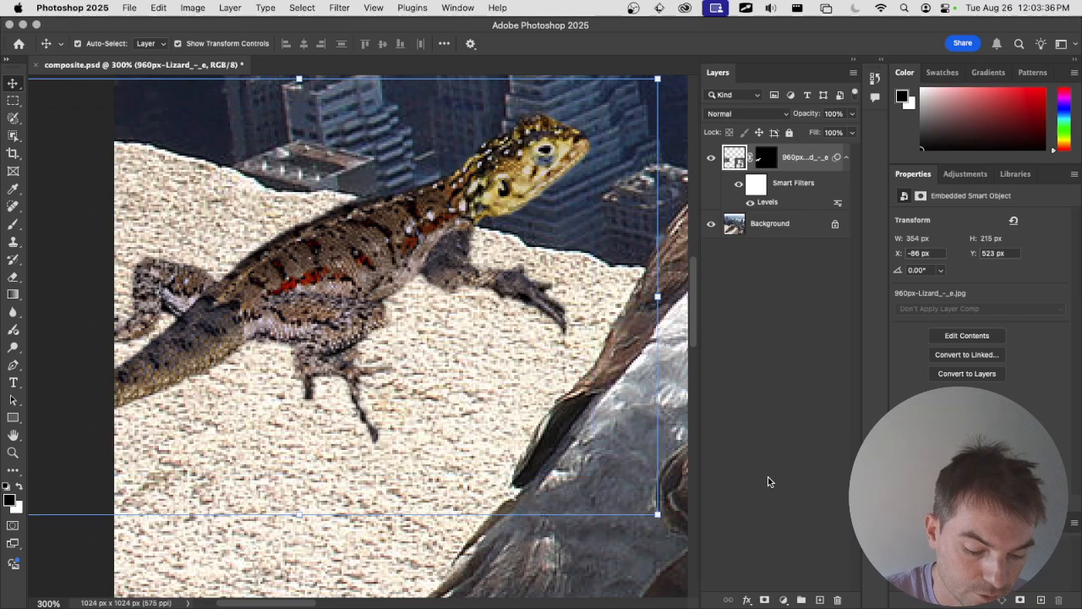
pyautogui.click(748, 599)
pyautogui.click(766, 594)
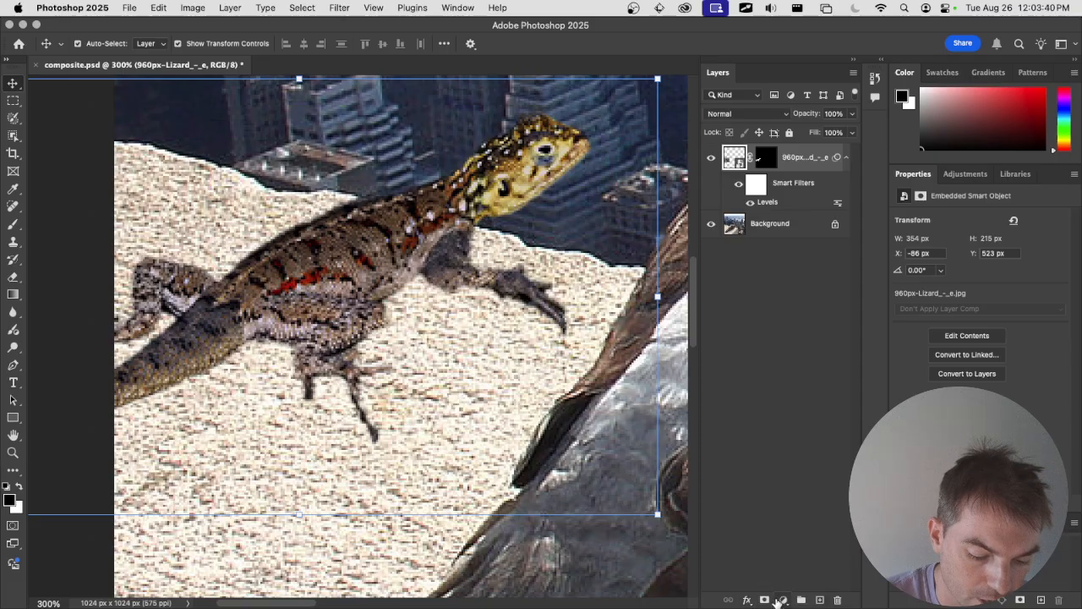
pyautogui.click(784, 600)
pyautogui.click(748, 510)
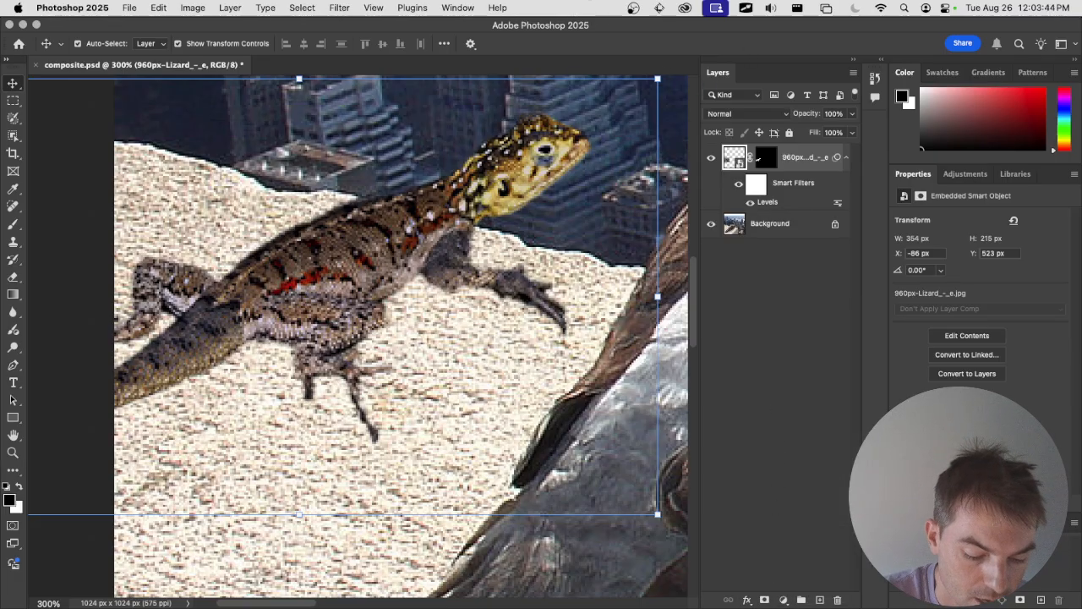
pyautogui.click(748, 599)
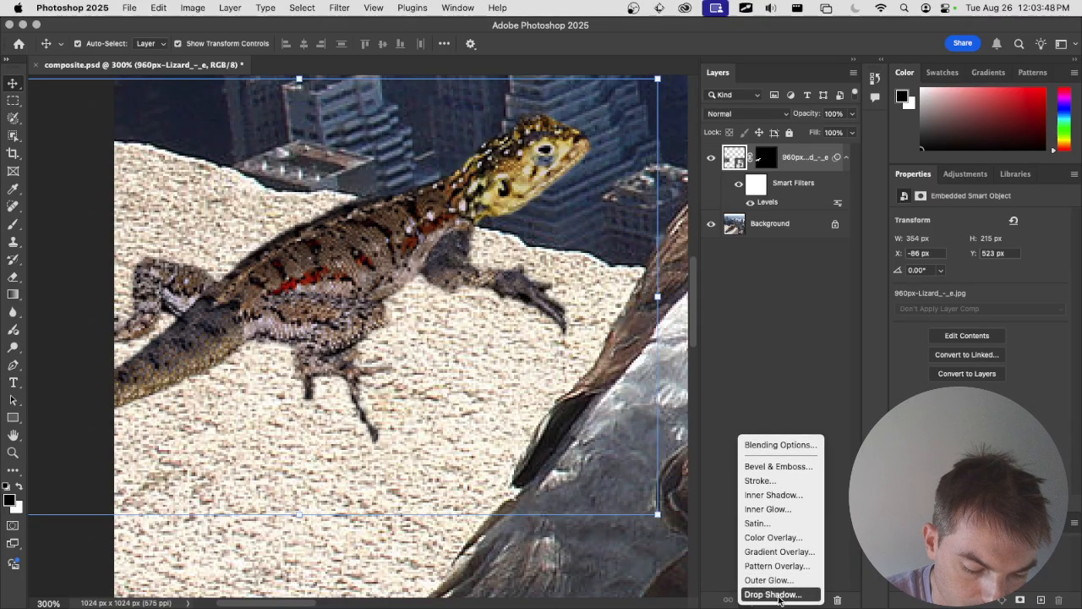
pyautogui.click(772, 595)
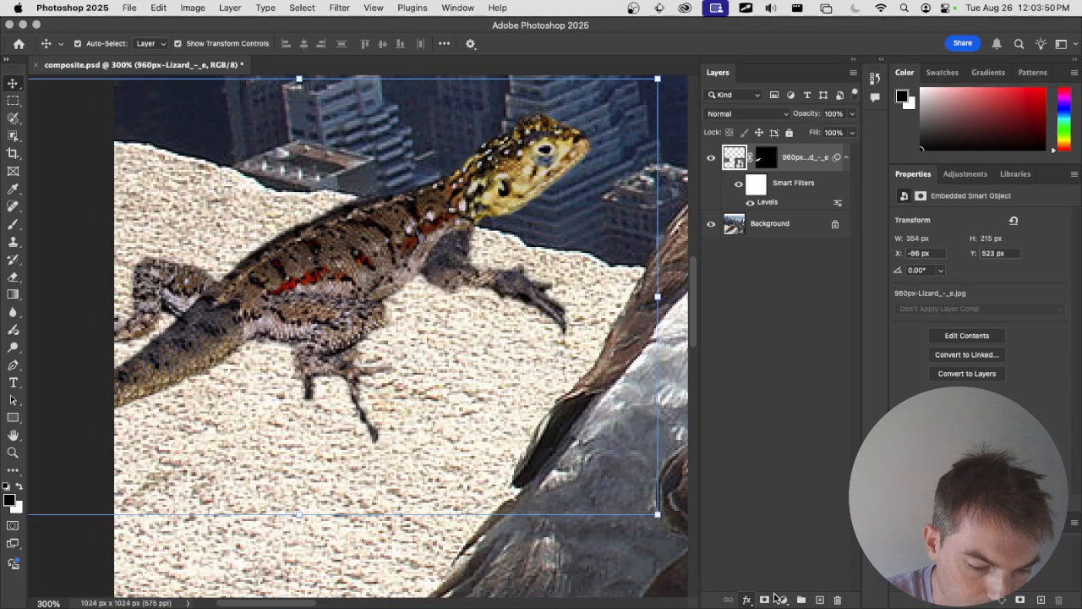
pyautogui.moveTo(593, 183); pyautogui.dragTo(395, 242)
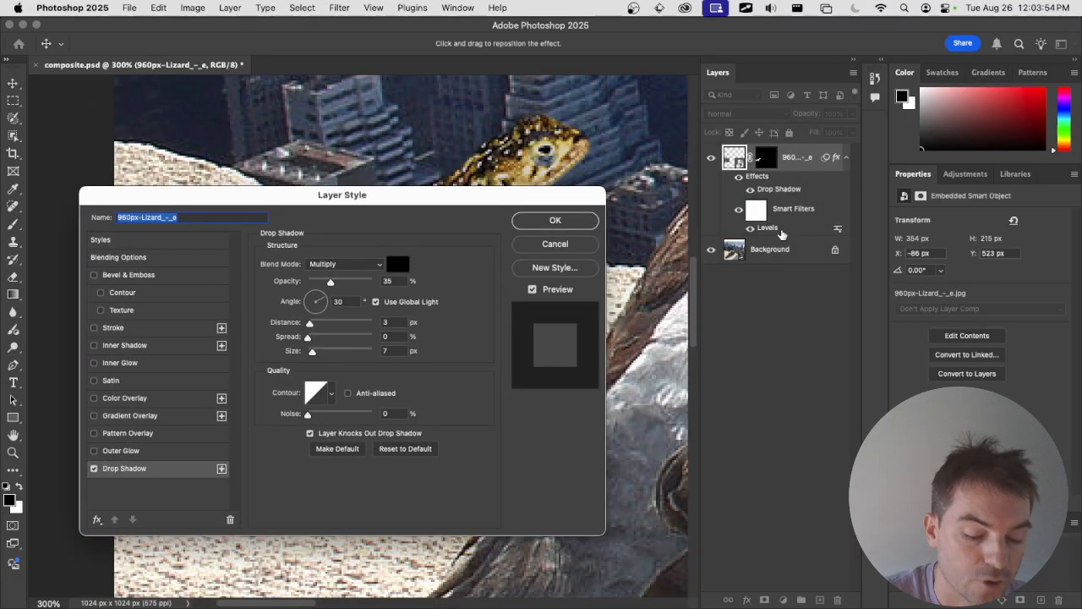
# Test the lizard's drop shadow with 44 px distance and 94% opacity, and set its angle to 63°.
pyautogui.moveTo(499, 197); pyautogui.dragTo(933, 197)
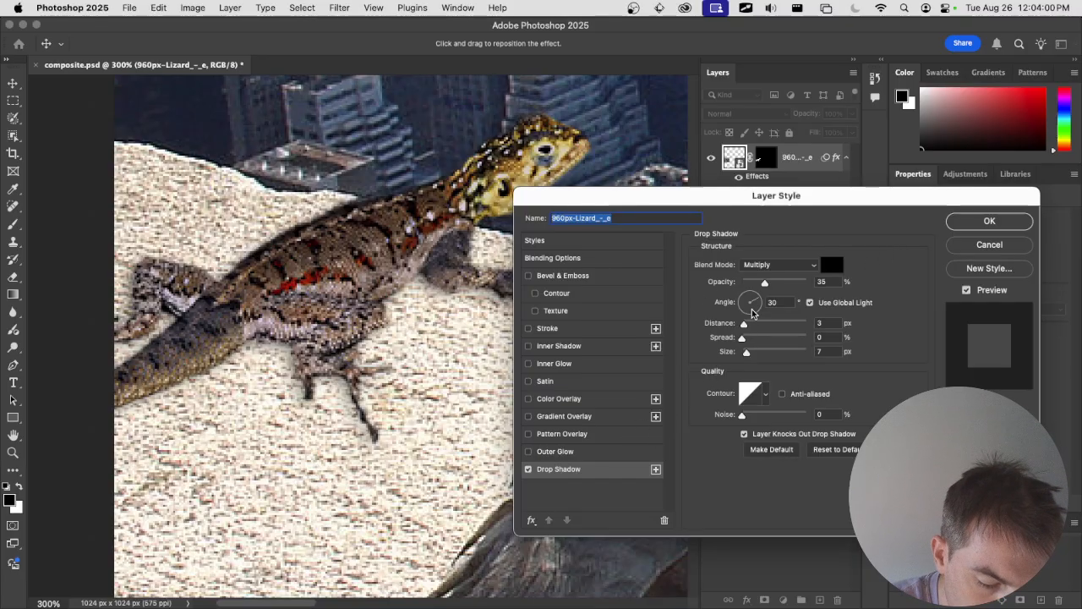
pyautogui.moveTo(756, 309); pyautogui.dragTo(766, 288)
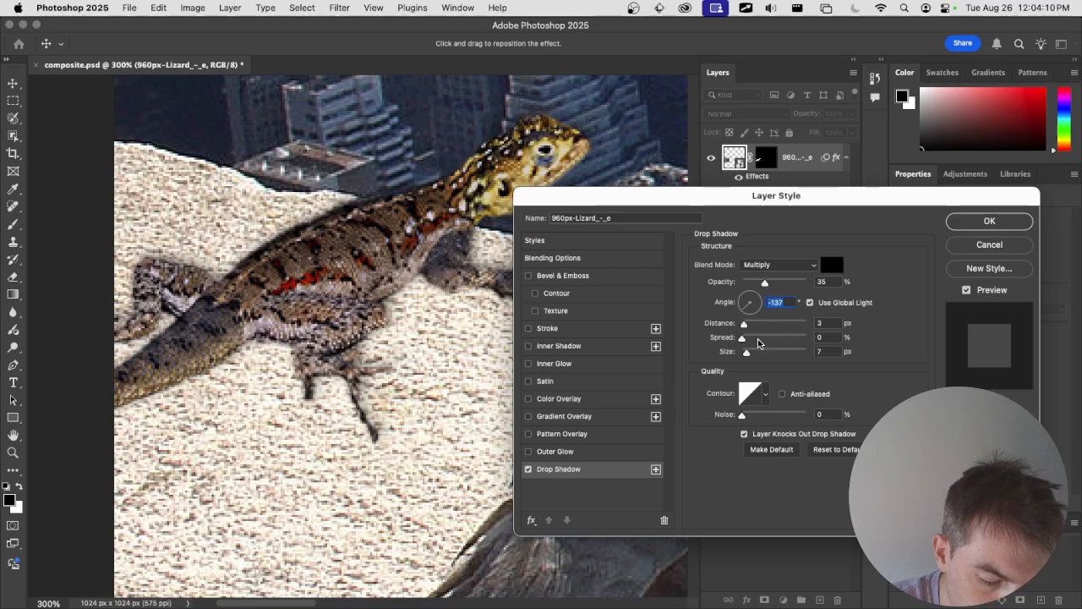
pyautogui.moveTo(746, 326); pyautogui.dragTo(771, 327)
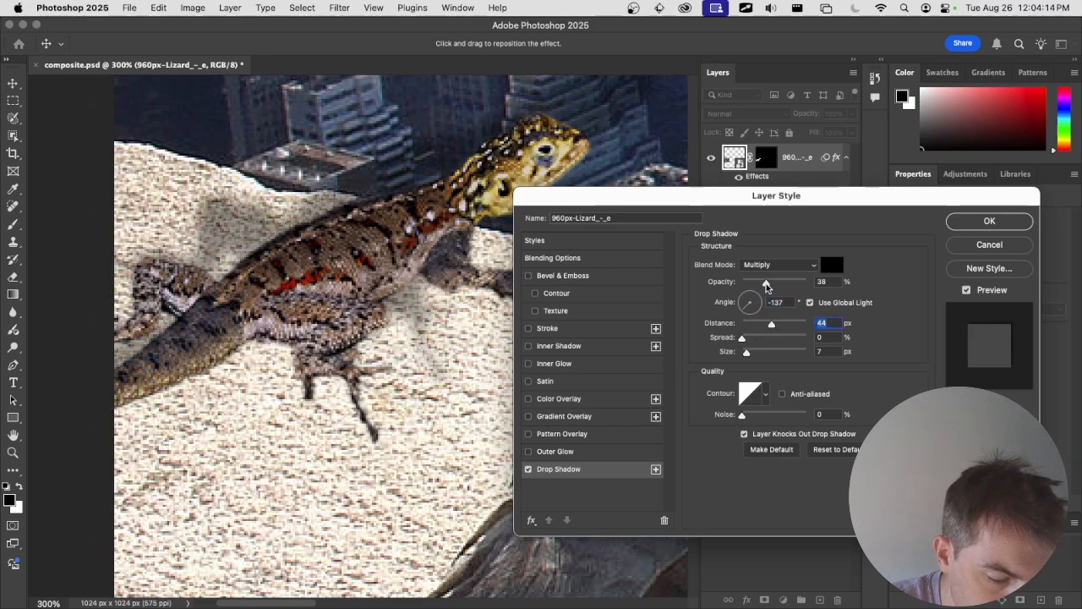
pyautogui.moveTo(766, 282); pyautogui.dragTo(803, 283)
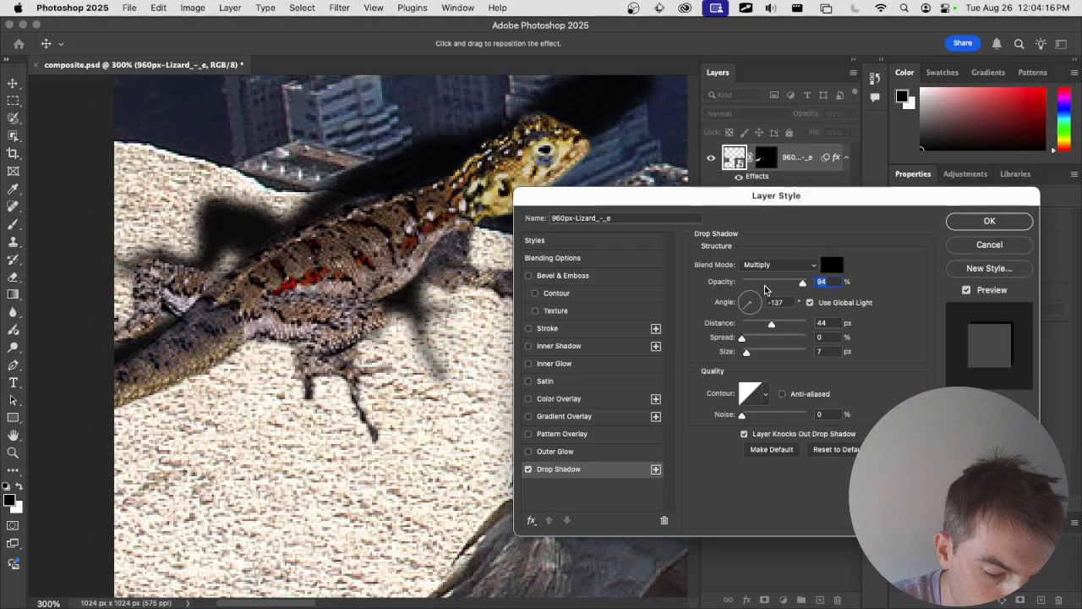
pyautogui.moveTo(769, 211); pyautogui.dragTo(849, 174)
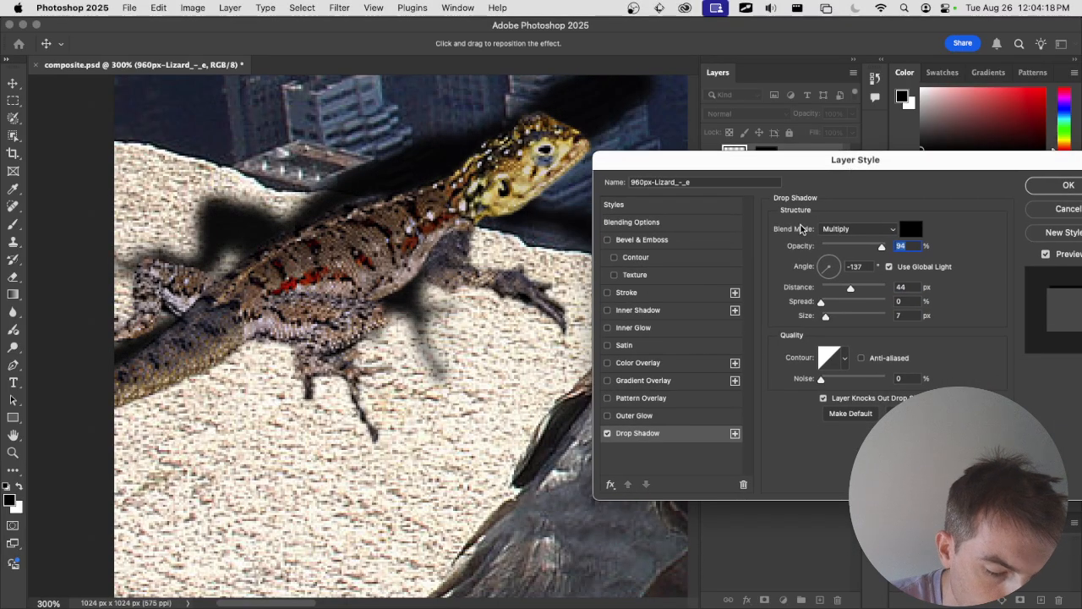
pyautogui.moveTo(820, 270)
pyautogui.mouseDown()
pyautogui.moveTo(834, 273)
pyautogui.moveTo(818, 251)
pyautogui.moveTo(832, 266)
pyautogui.mouseUp()
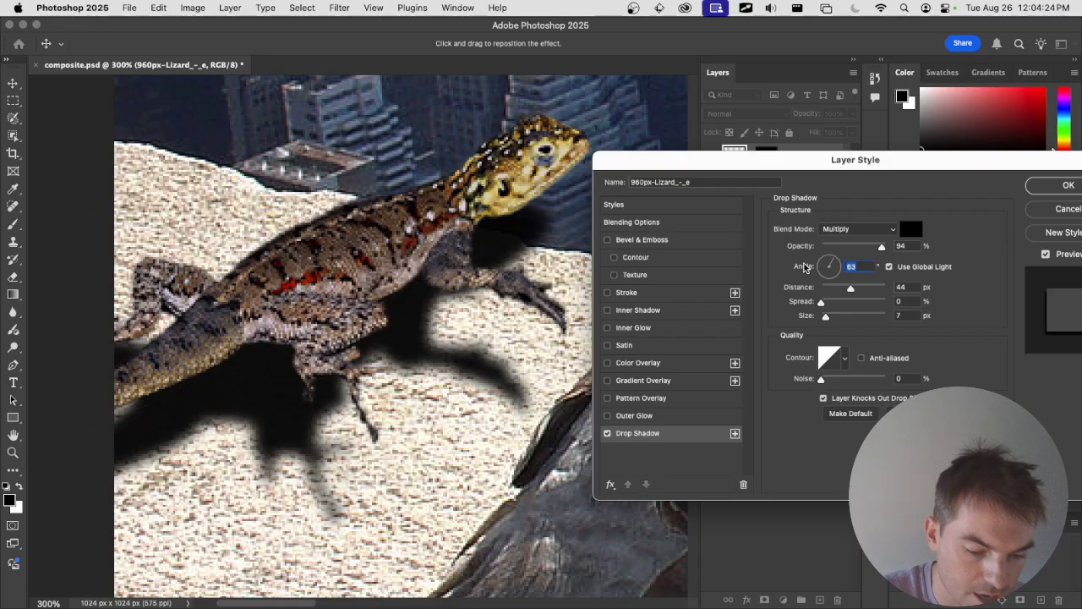
# Set the drop shadow's opacity to 34% and its distance to 13 px, and apply the layer style.
pyautogui.moveTo(864, 164); pyautogui.dragTo(735, 177)
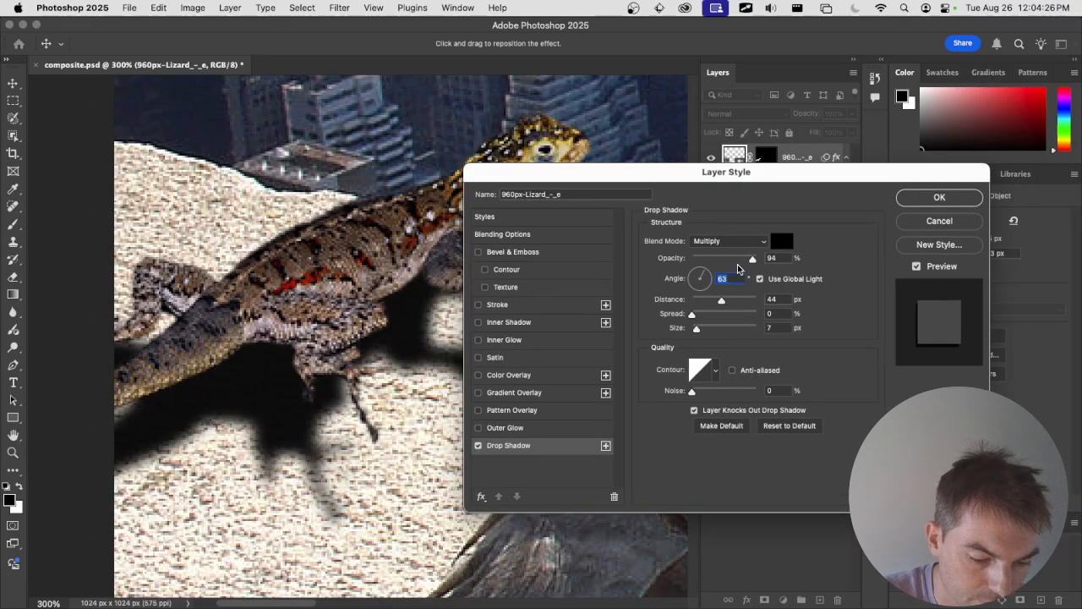
pyautogui.moveTo(751, 259); pyautogui.dragTo(713, 258)
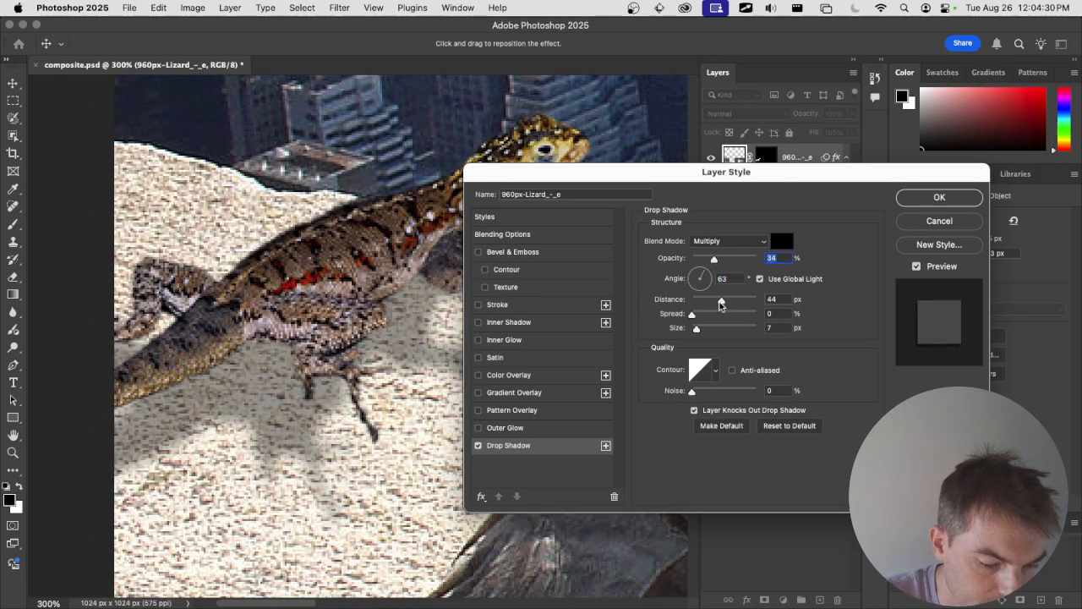
pyautogui.moveTo(721, 301); pyautogui.dragTo(700, 302)
pyautogui.click(922, 200)
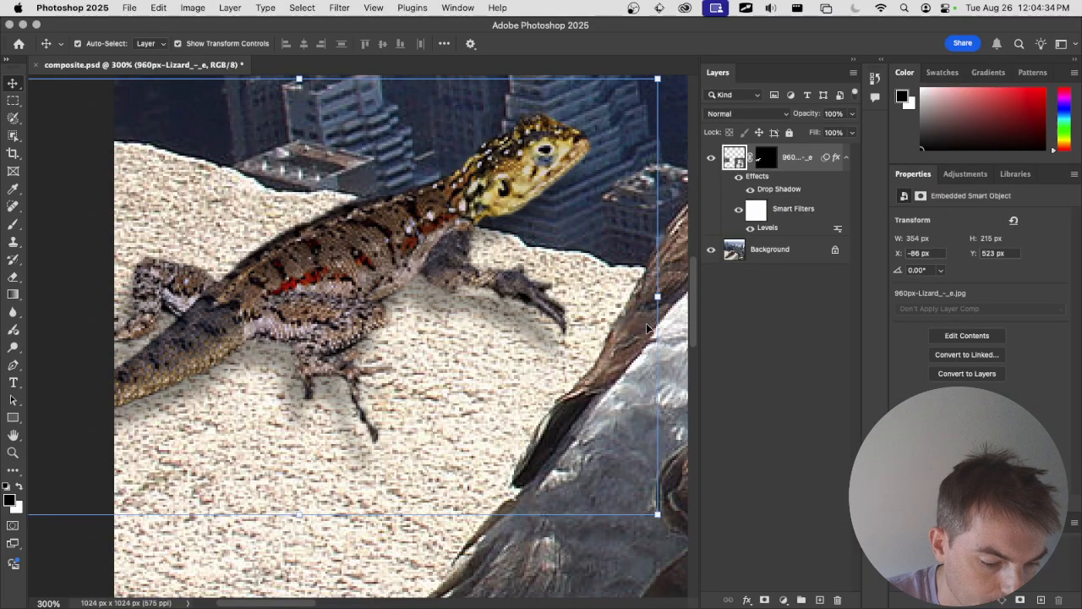
# Reopen the lizard's drop shadow settings and reduce the shadow distance slightly.
pyautogui.doubleClick(771, 190)
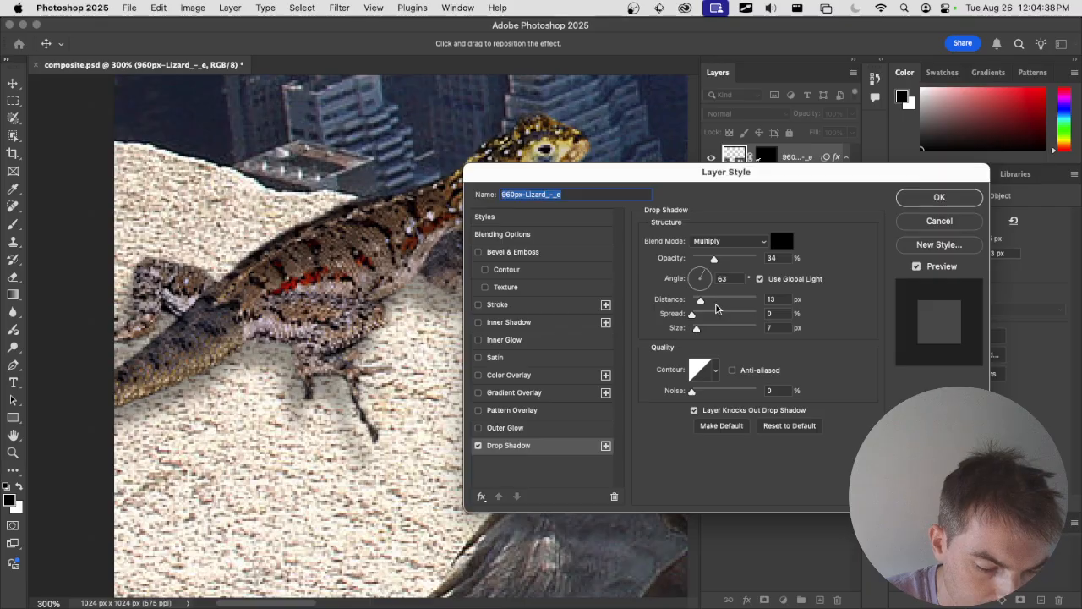
pyautogui.moveTo(701, 301); pyautogui.dragTo(697, 302)
pyautogui.click(938, 197)
# Compare the lizard with and without its drop shadow, and check it against the pigeon's shadow on the ledge.
pyautogui.scroll(-8, 466, 239)
pyautogui.hscroll(2, 466, 239)
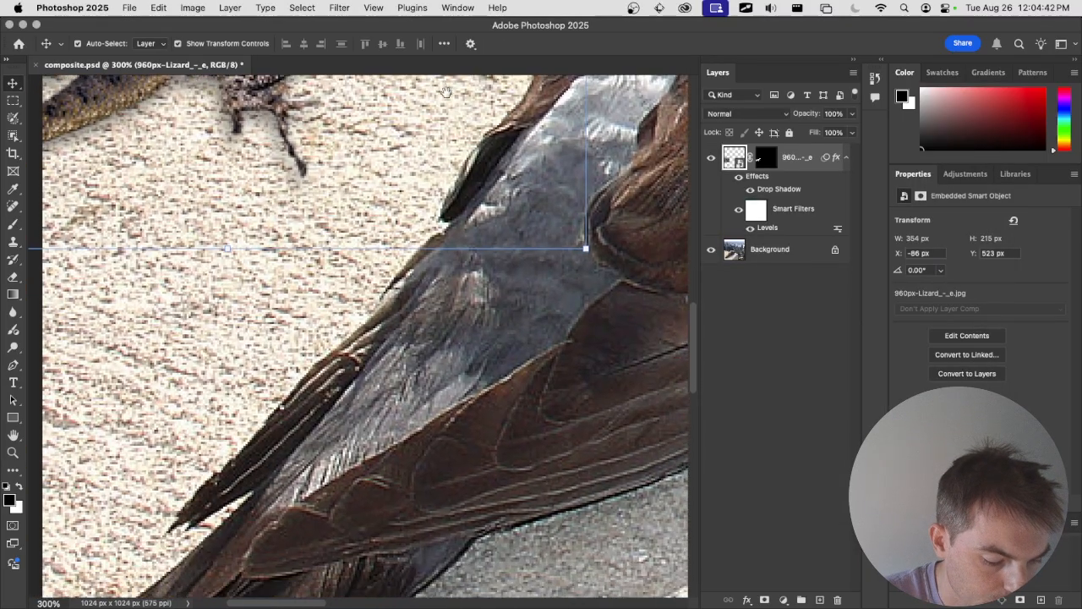
pyautogui.press('super+minus')
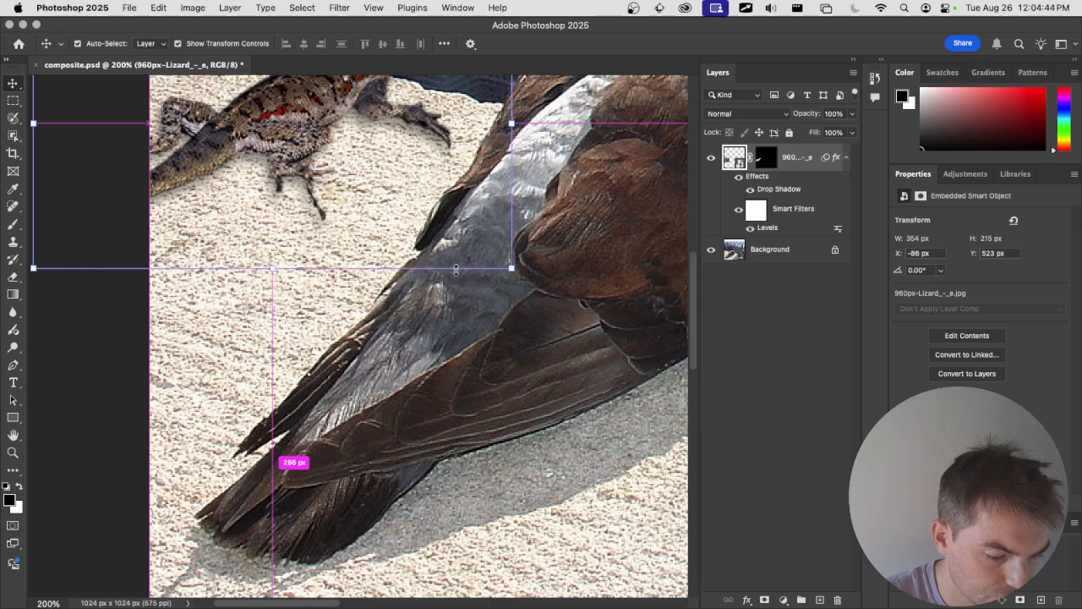
pyautogui.scroll(5, 507, 355)
pyautogui.hscroll(-3, 507, 355)
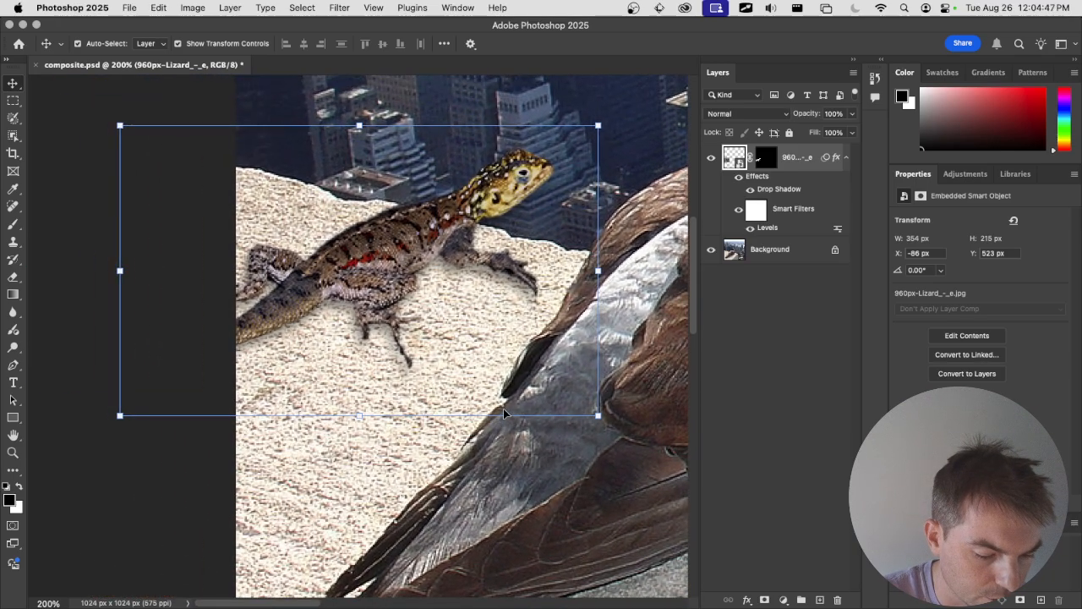
pyautogui.click(750, 189)
pyautogui.click(750, 190)
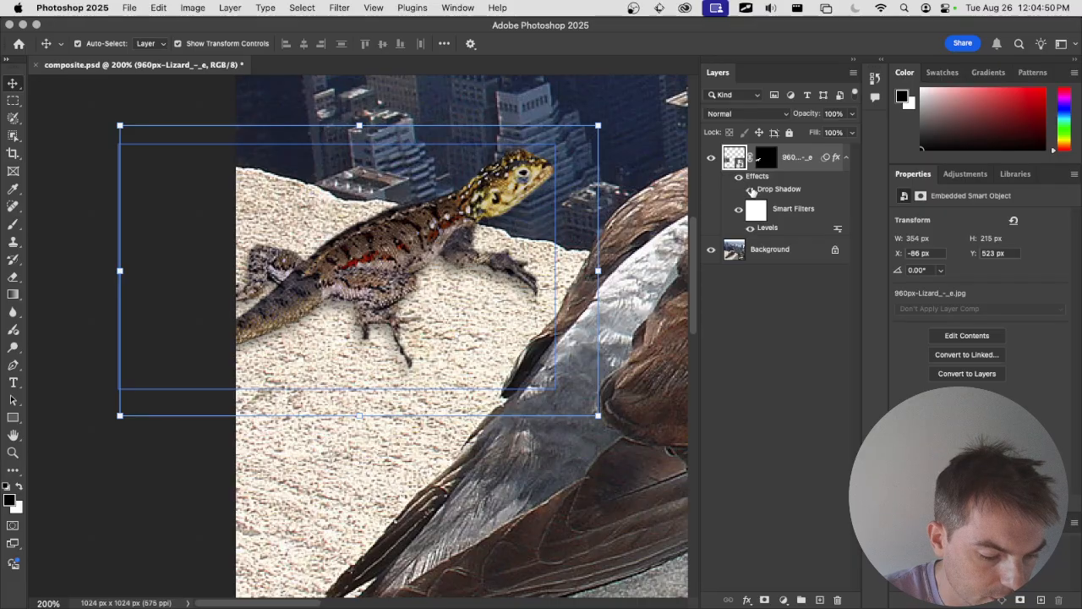
pyautogui.click(750, 190)
pyautogui.click(750, 190)
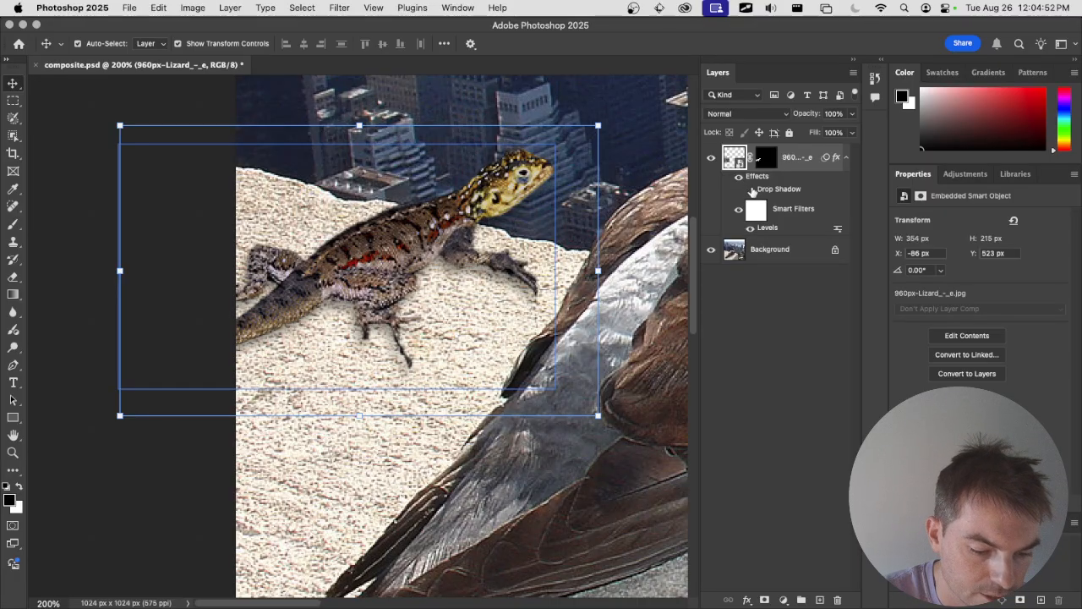
pyautogui.click(750, 191)
pyautogui.click(751, 191)
pyautogui.moveTo(590, 234); pyautogui.dragTo(575, 283)
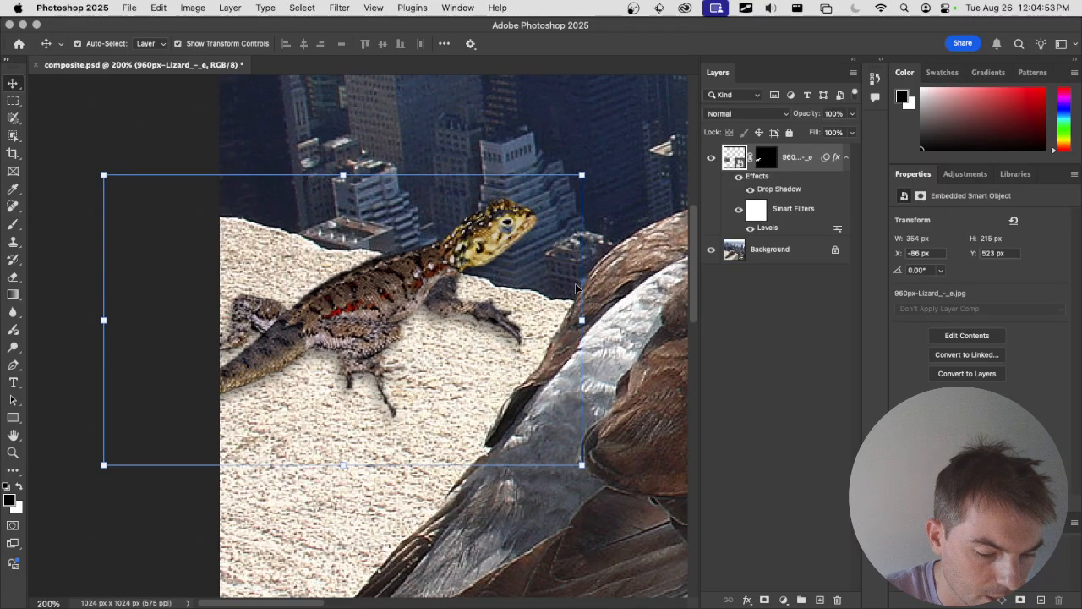
pyautogui.click(750, 190)
pyautogui.click(750, 189)
pyautogui.moveTo(504, 265); pyautogui.dragTo(493, 308)
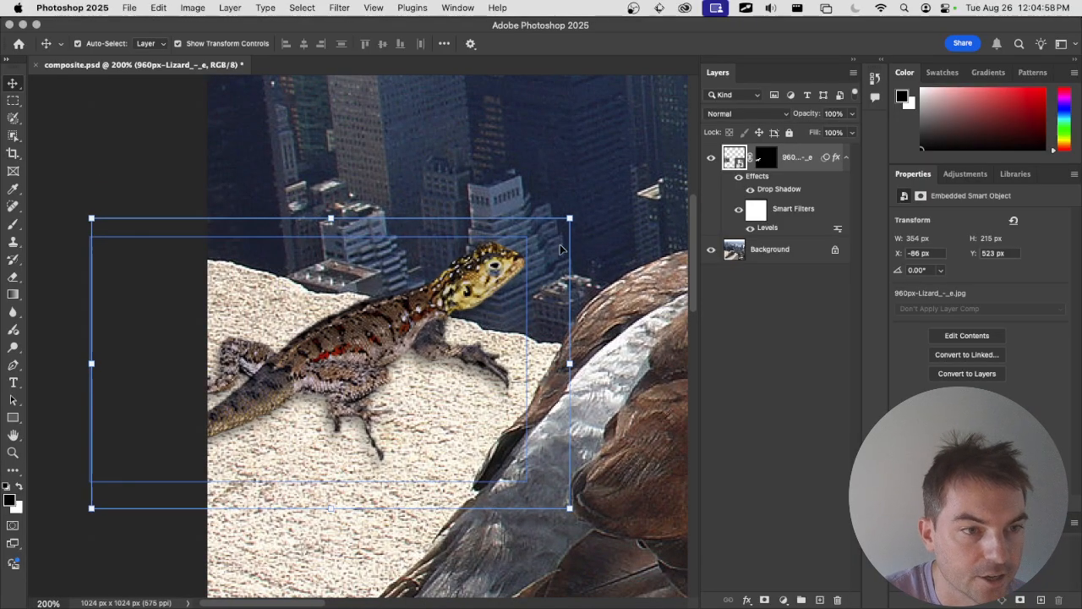
# Draw a rectangular marquee selection around the lizard's head and invert the selection.
pyautogui.press('m')
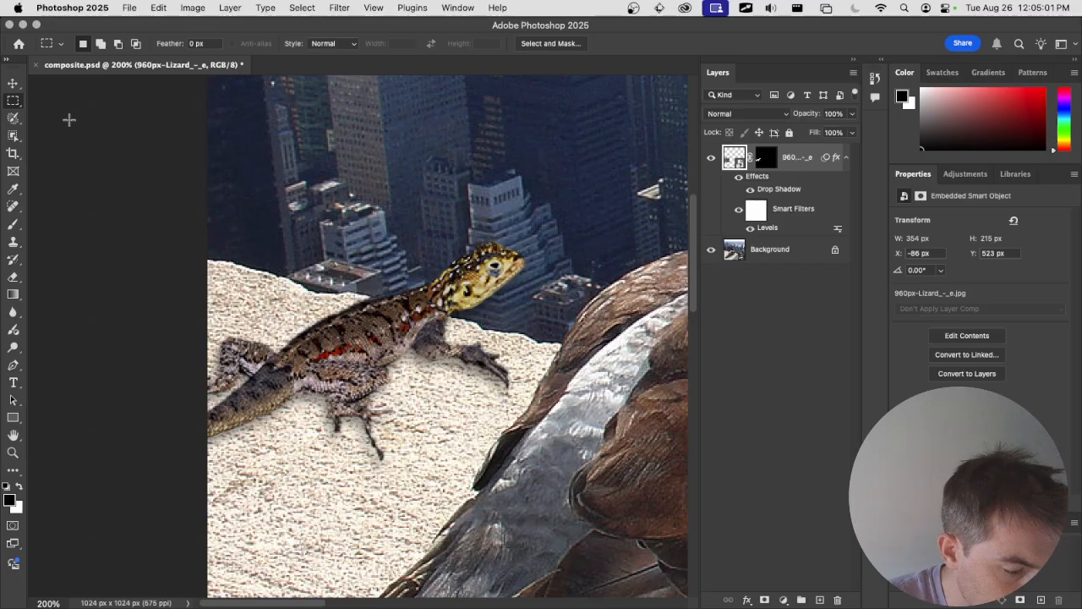
pyautogui.click(13, 100)
pyautogui.click(14, 117)
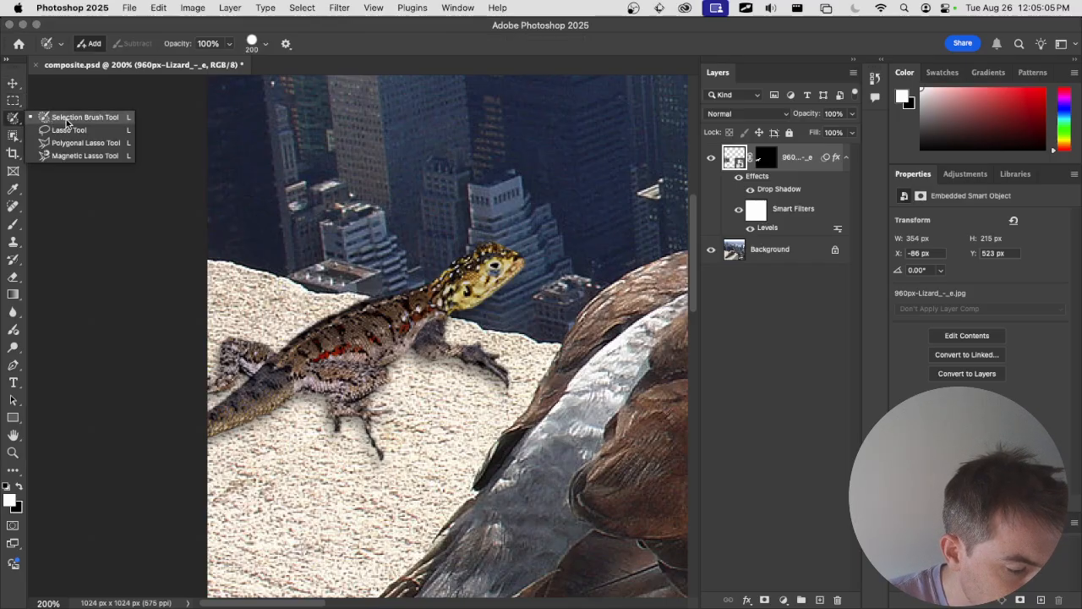
pyautogui.click(12, 117)
pyautogui.click(14, 101)
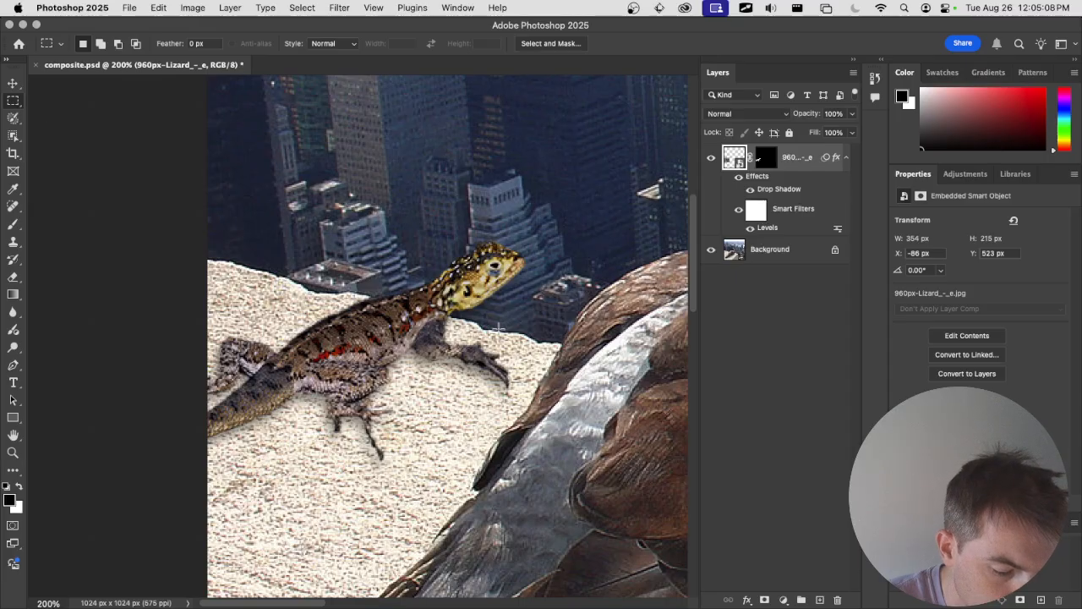
pyautogui.moveTo(525, 321); pyautogui.dragTo(415, 231)
pyautogui.moveTo(467, 282); pyautogui.dragTo(478, 277)
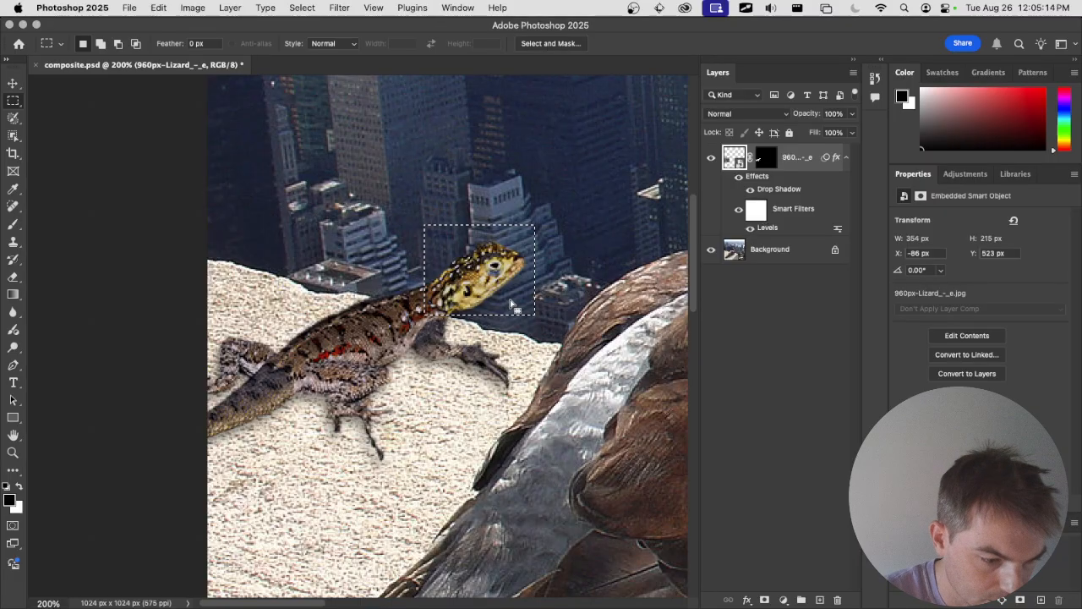
pyautogui.click(302, 8)
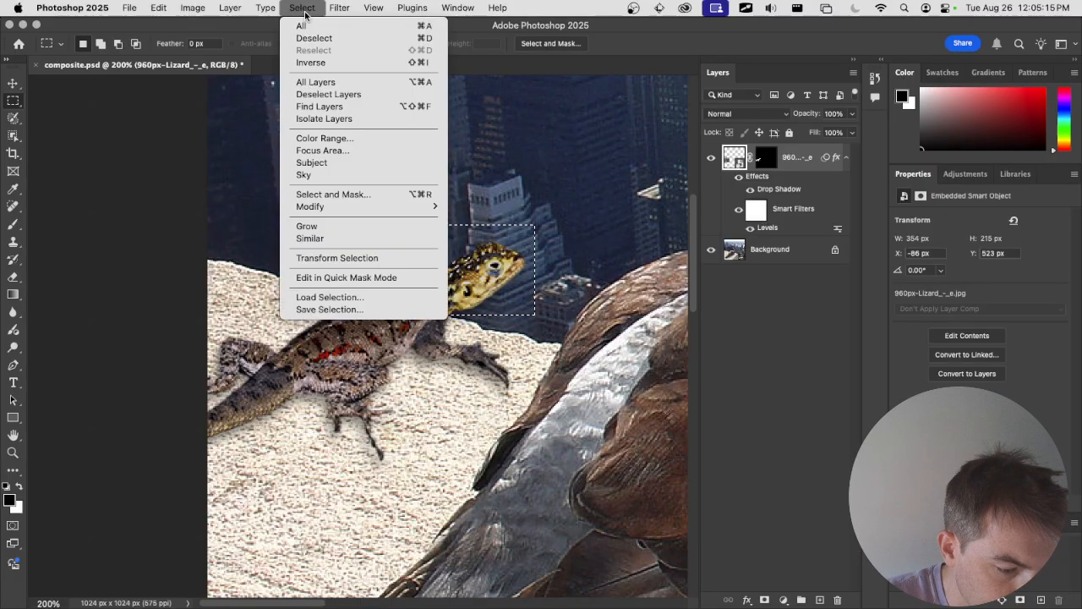
pyautogui.click(310, 62)
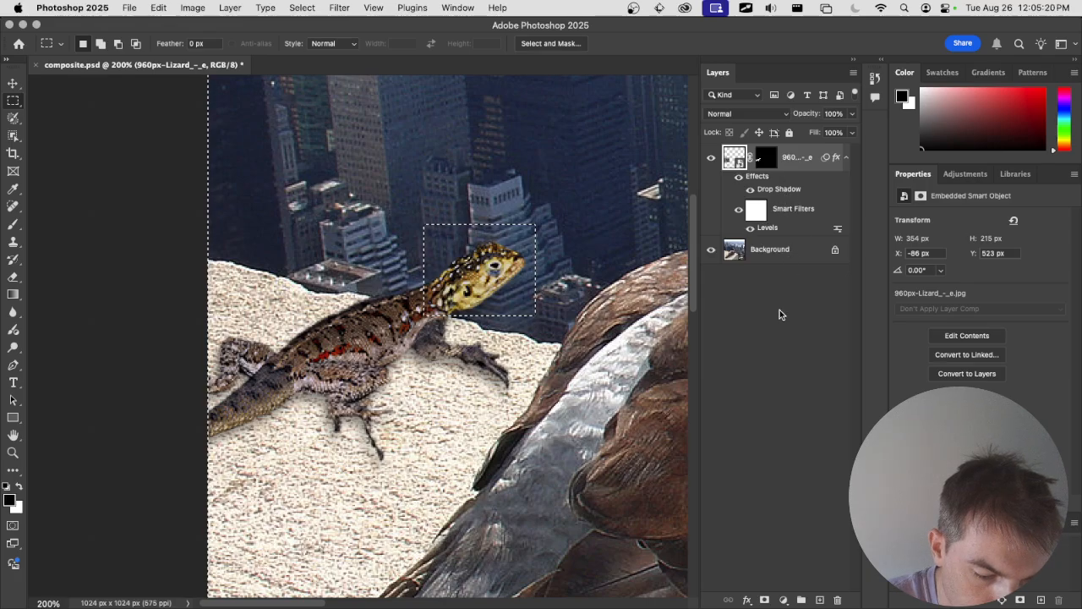
# Add a vector mask to the lizard layer and disable it, clearing the active selection.
pyautogui.click(764, 600)
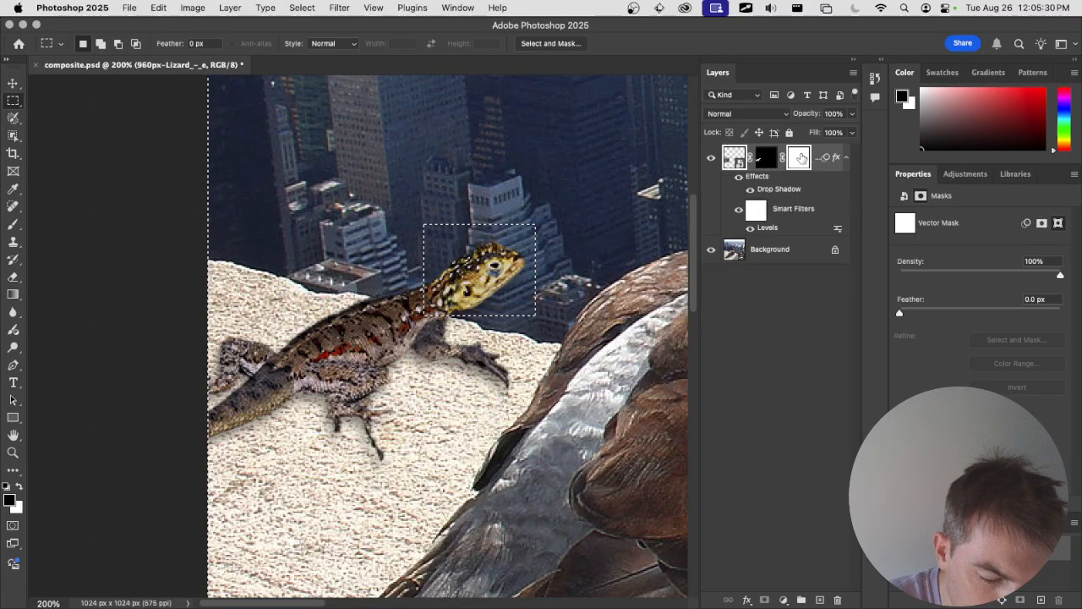
pyautogui.rightClick(799, 159)
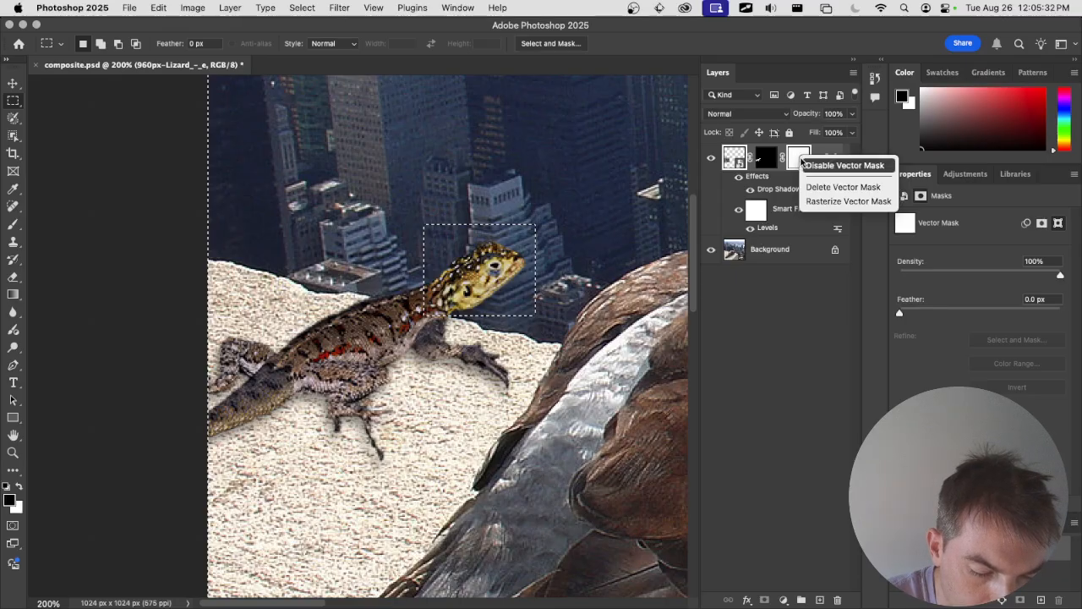
pyautogui.click(804, 165)
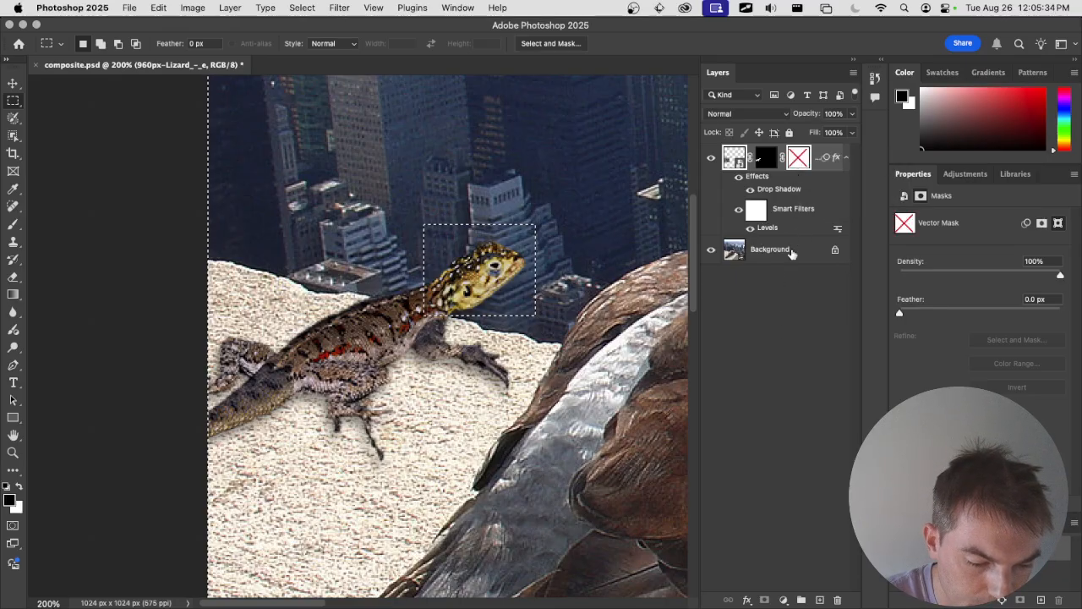
pyautogui.click(592, 300)
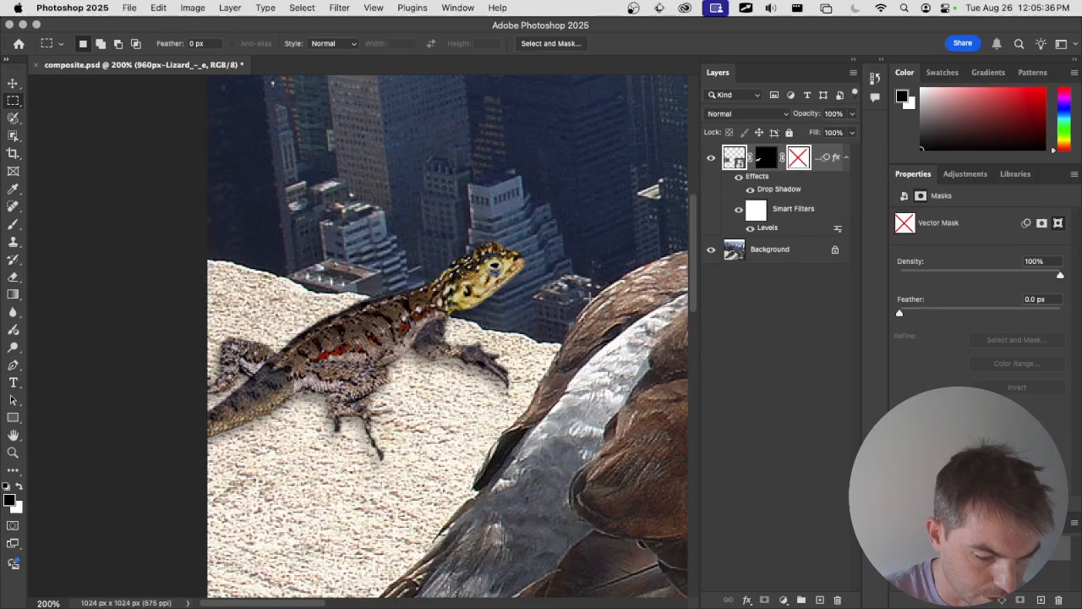
# Save the composite document.
pyautogui.hscroll(-5, 592, 300)
pyautogui.scroll(-3, 592, 300)
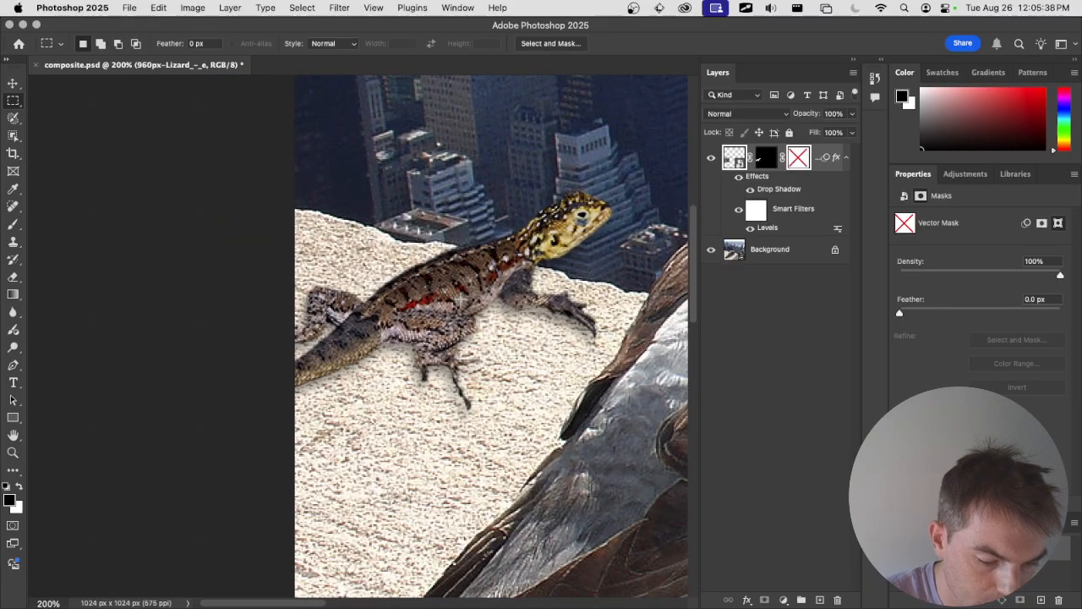
pyautogui.press('super+s')
# Compare the lizard with and without its Levels smart filter, both close up and in the whole picture.
pyautogui.click(750, 228)
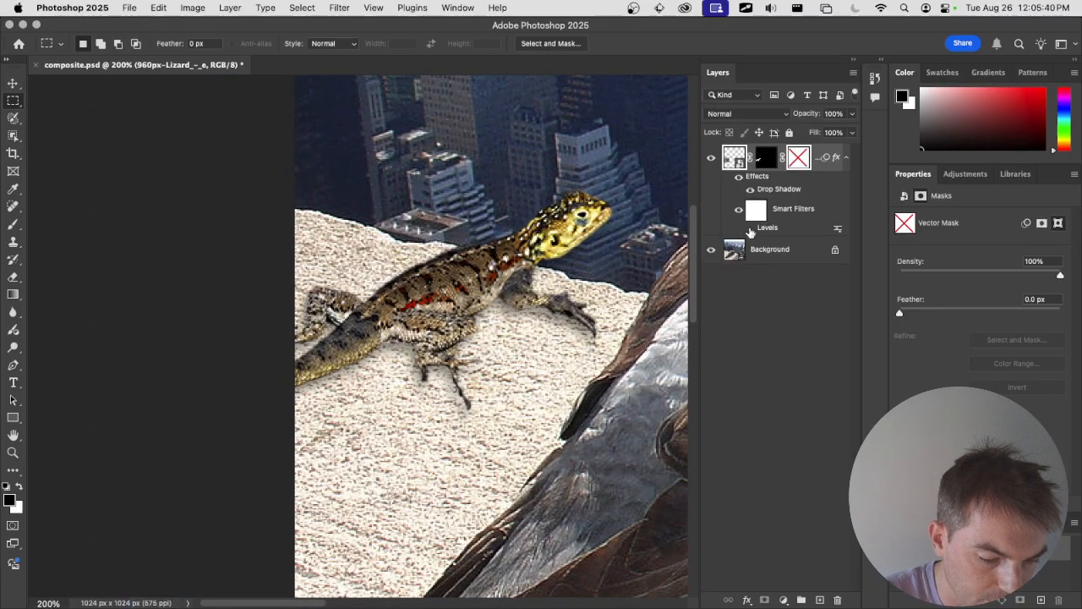
pyautogui.click(750, 228)
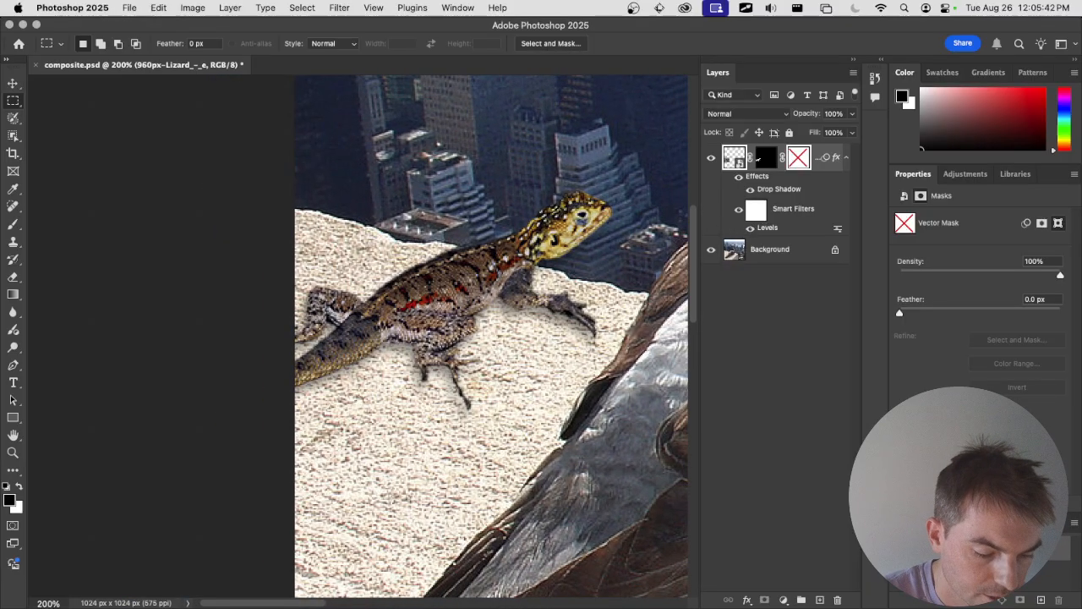
pyautogui.press('super+minus')
pyautogui.press('super+minus')
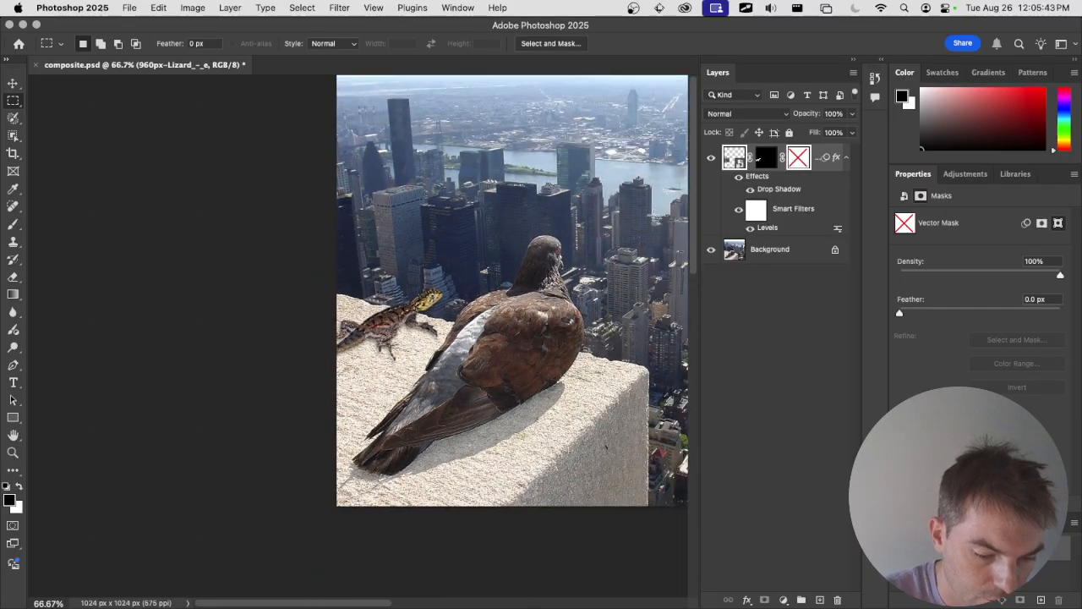
pyautogui.click(750, 229)
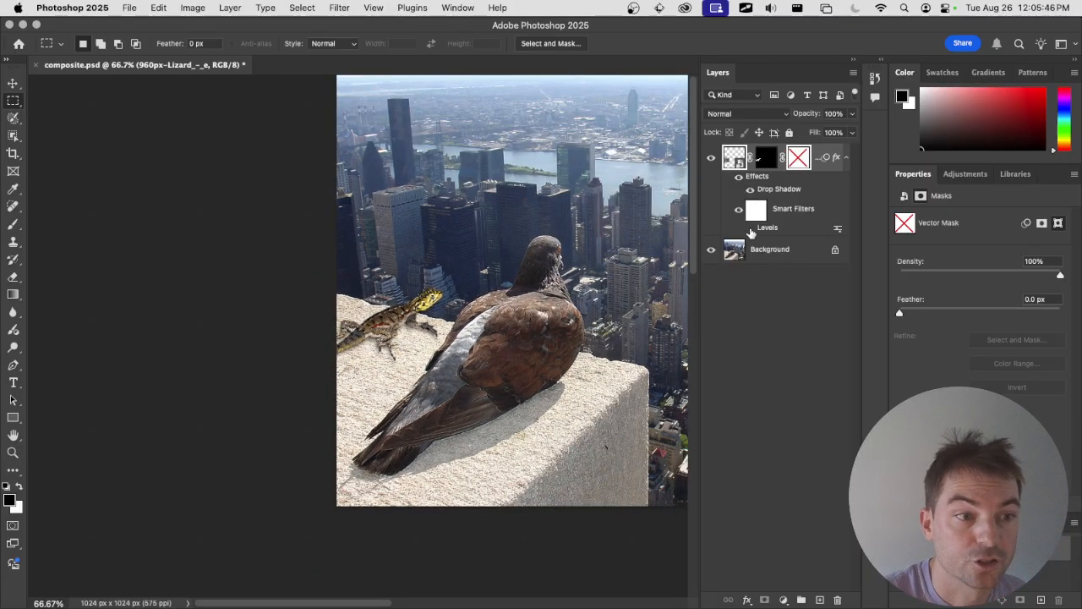
pyautogui.click(750, 230)
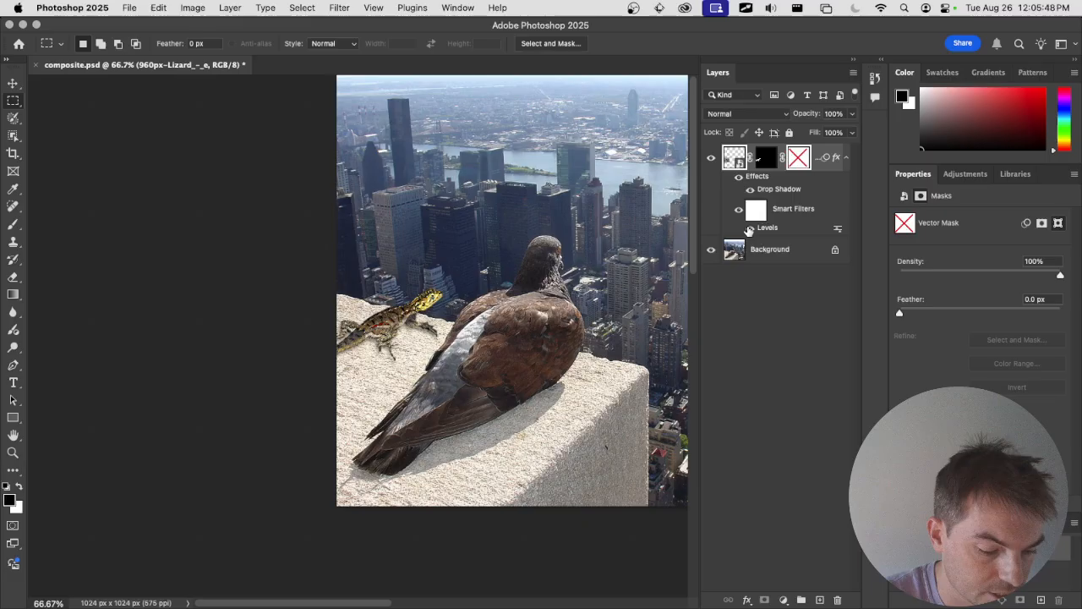
# Save the composite again with the lizard's Levels filter switched on.
pyautogui.press('super+equal')
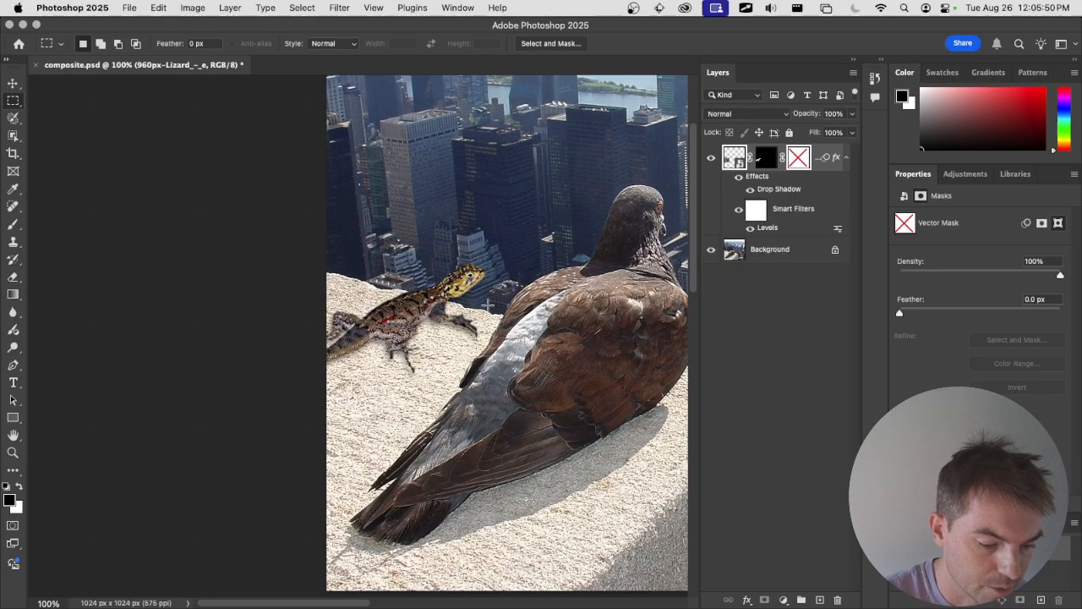
pyautogui.hscroll(5, 488, 304)
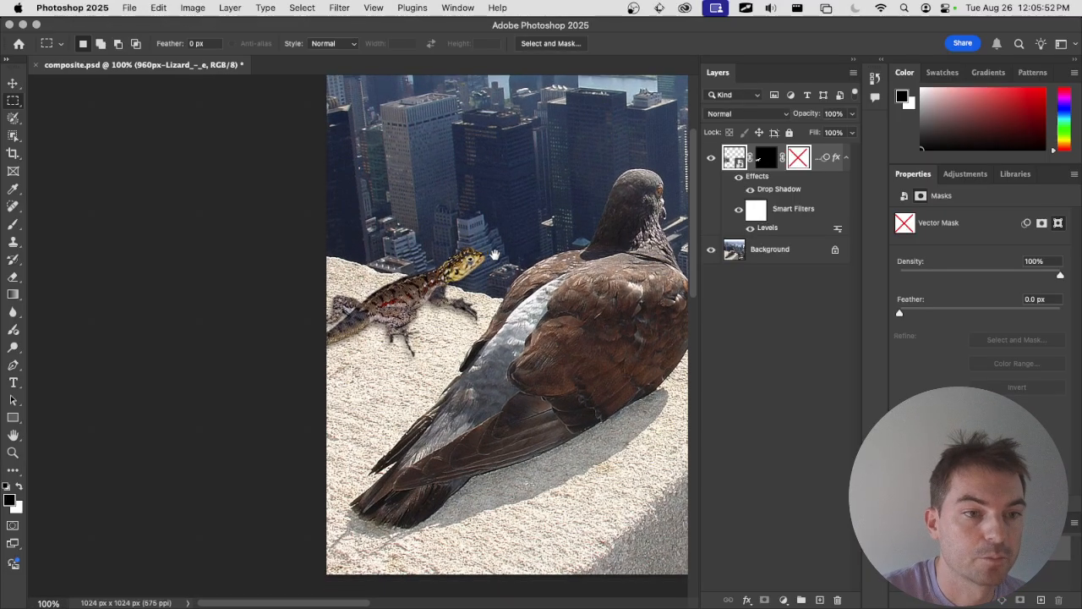
pyautogui.press('super+s')
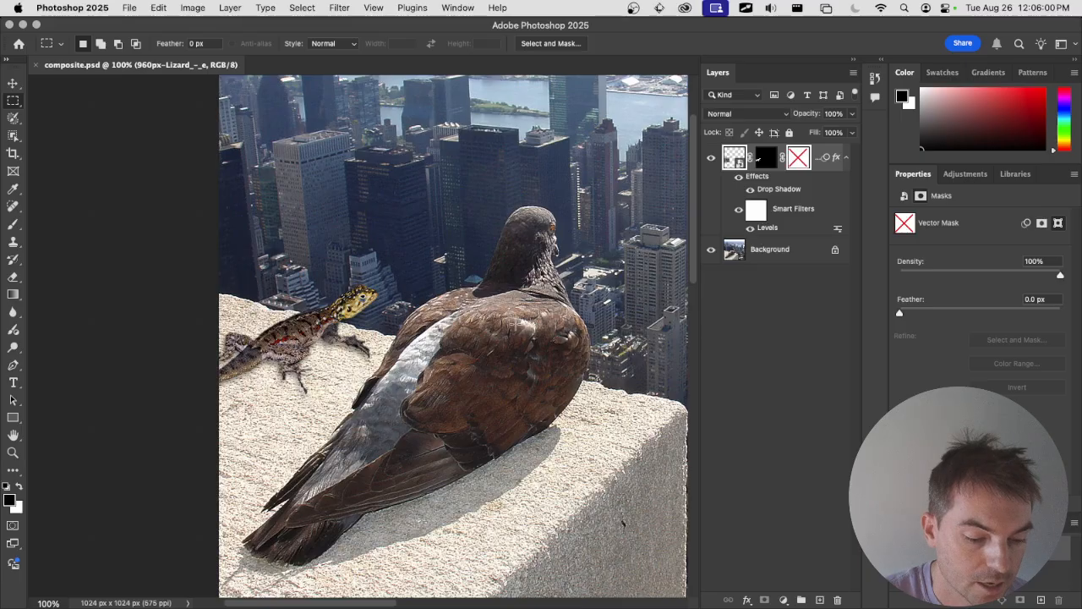
# Collapse the lizard layer's list of effects and filters, and deselect all layers.
pyautogui.hscroll(4, 516, 325)
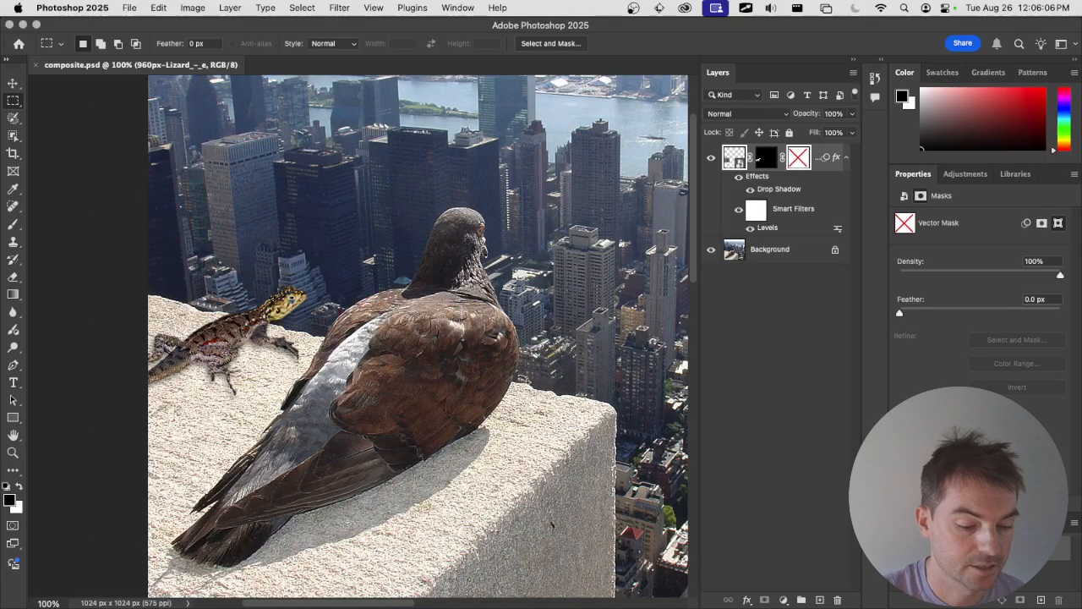
pyautogui.click(846, 158)
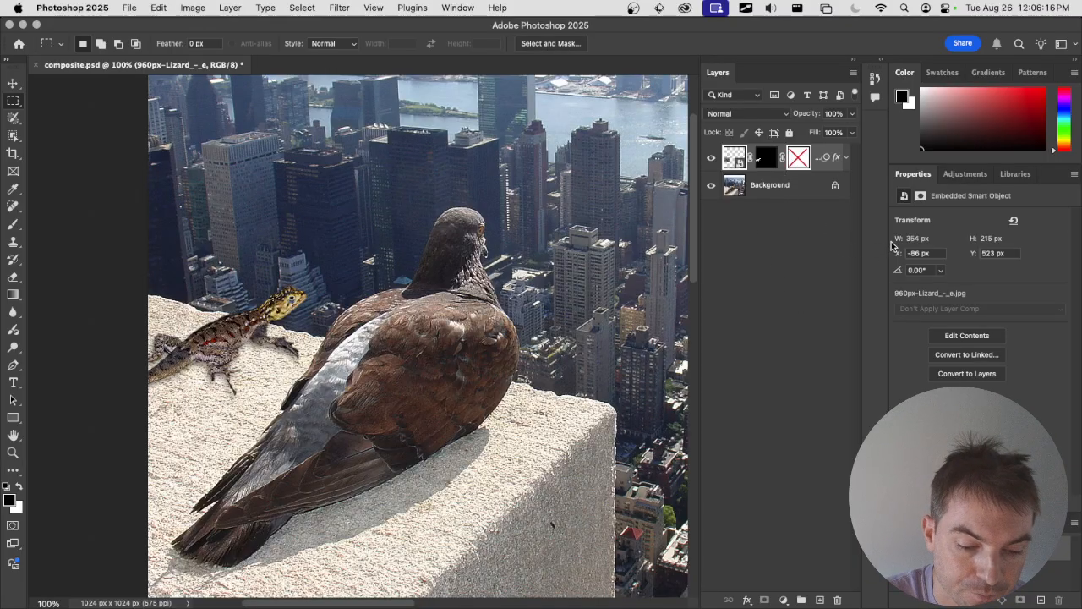
pyautogui.click(816, 231)
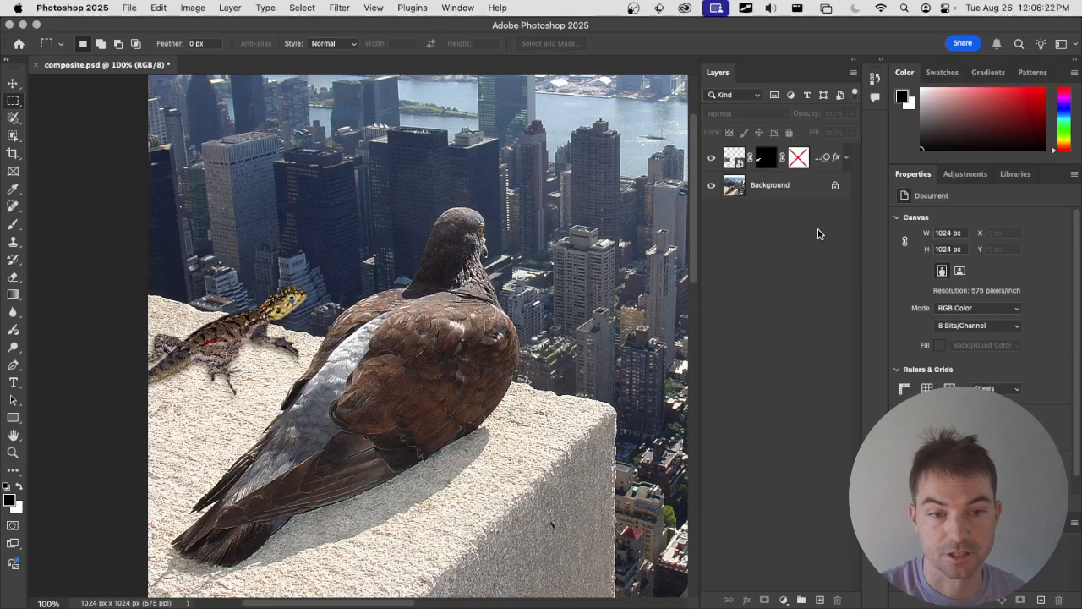
# Add a Gradient Map adjustment layer above the lizard, keeping the default name, Normal mode and 100% opacity.
pyautogui.click(229, 8)
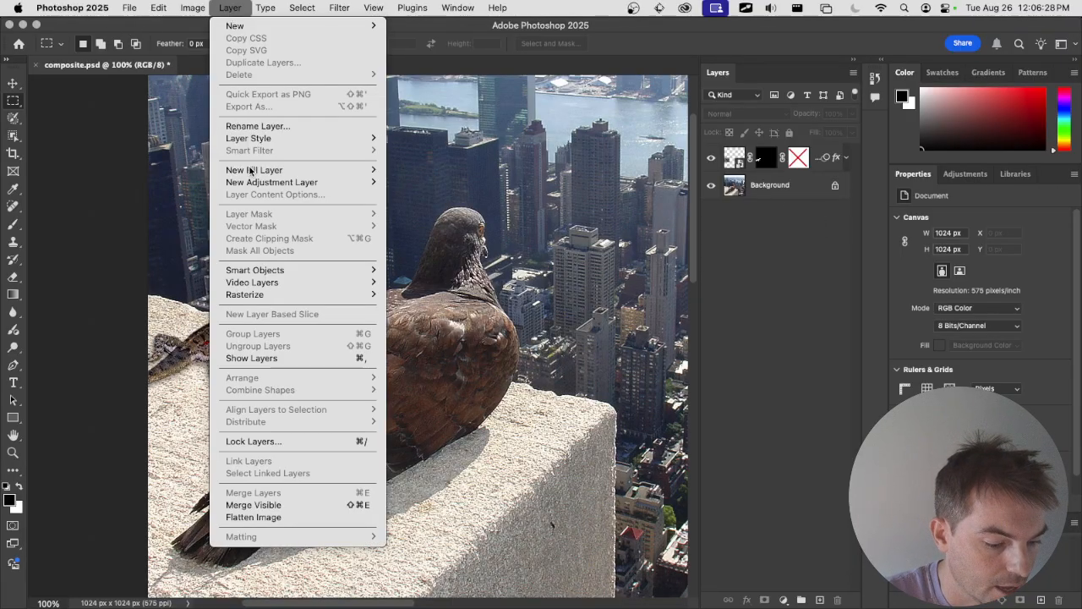
pyautogui.moveTo(260, 186)
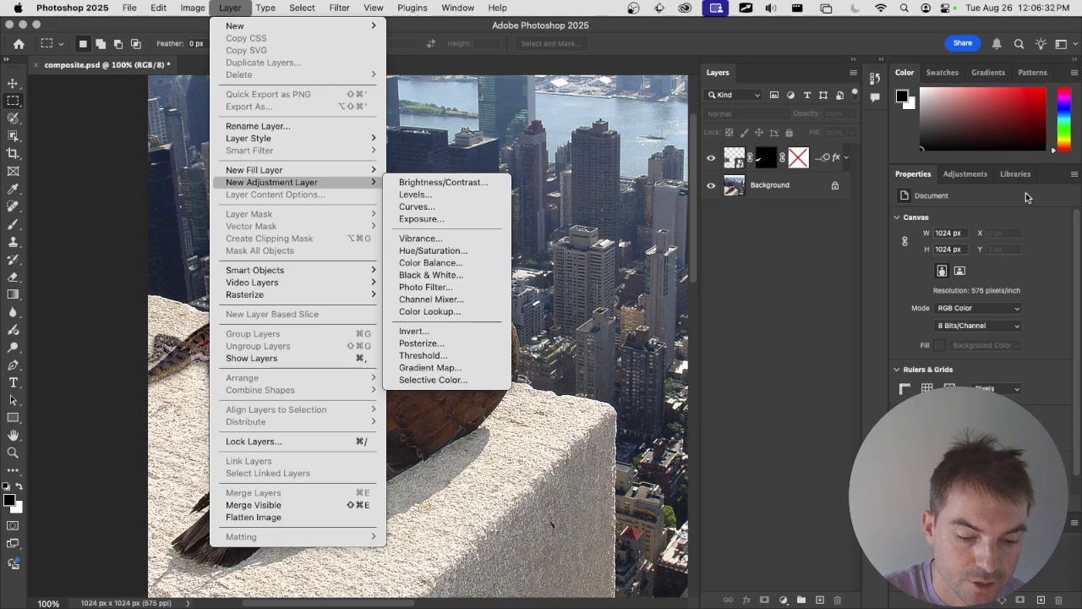
pyautogui.click(968, 180)
pyautogui.click(967, 181)
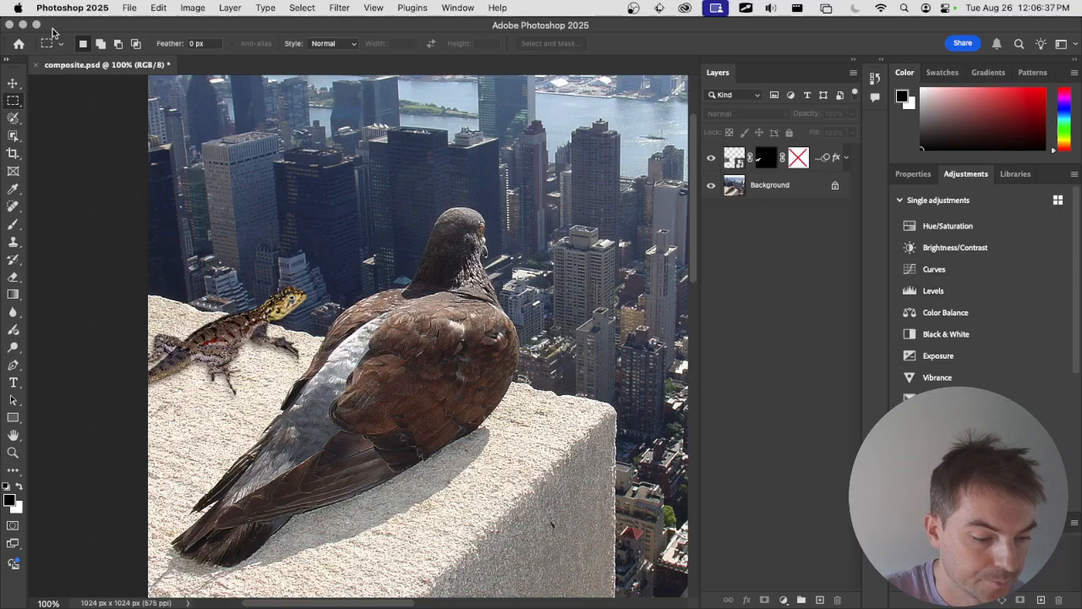
pyautogui.click(191, 8)
pyautogui.moveTo(228, 8)
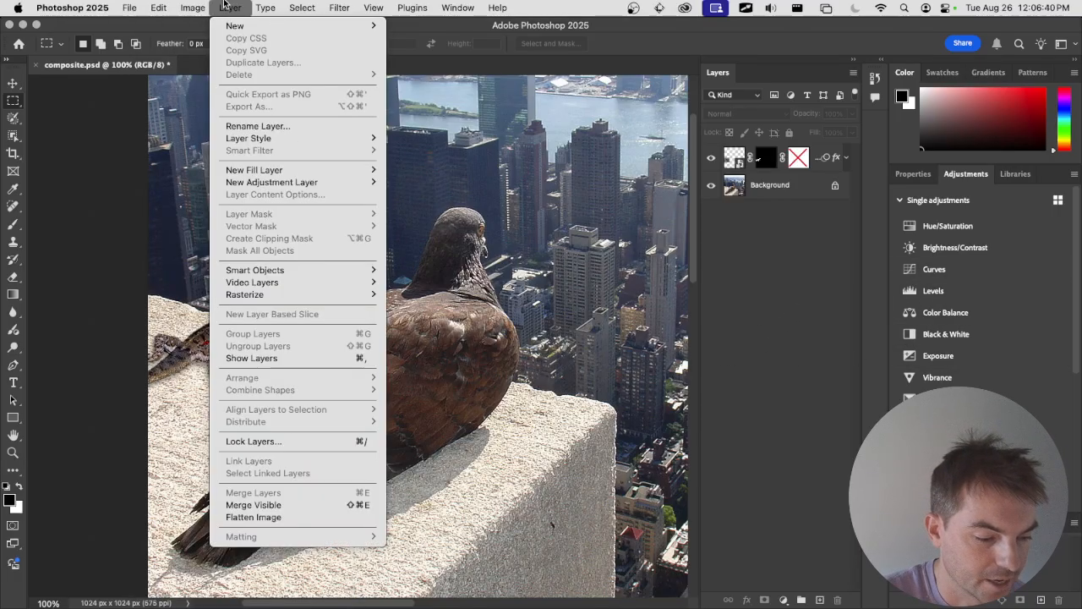
pyautogui.moveTo(283, 185)
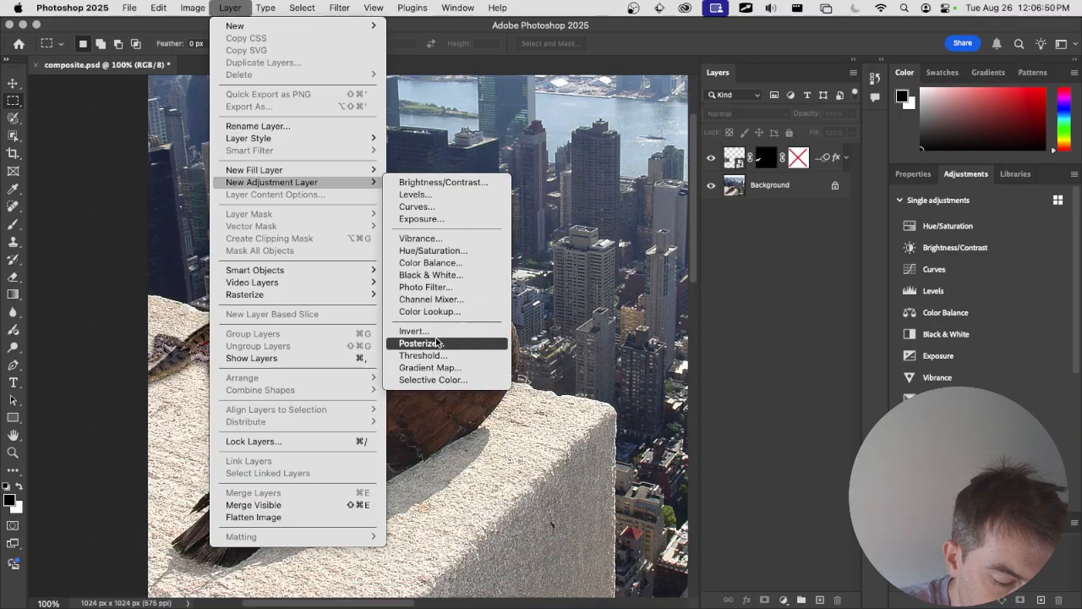
pyautogui.click(439, 369)
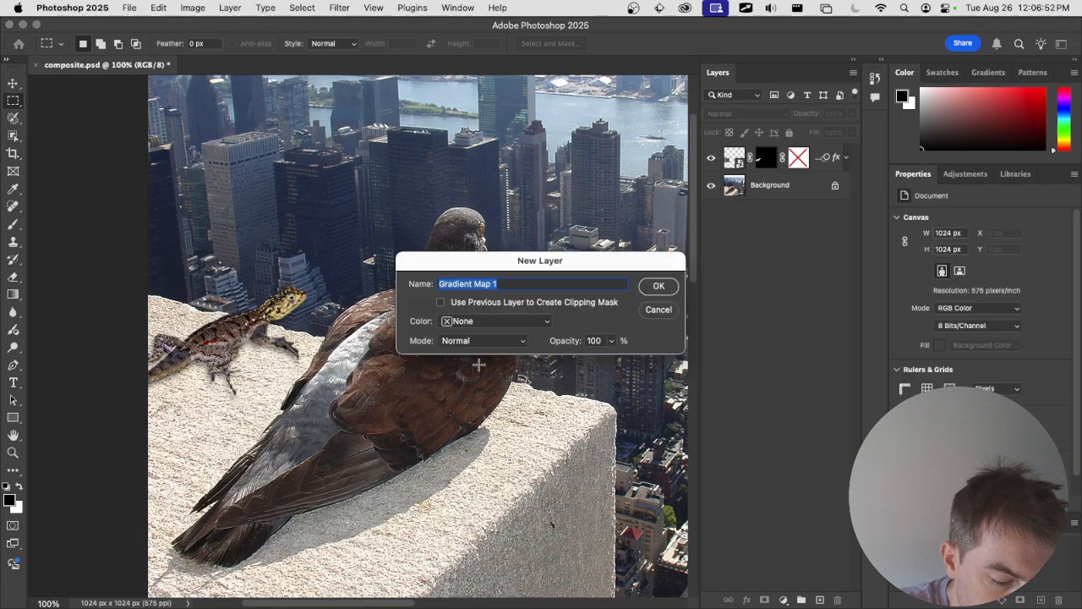
pyautogui.click(658, 286)
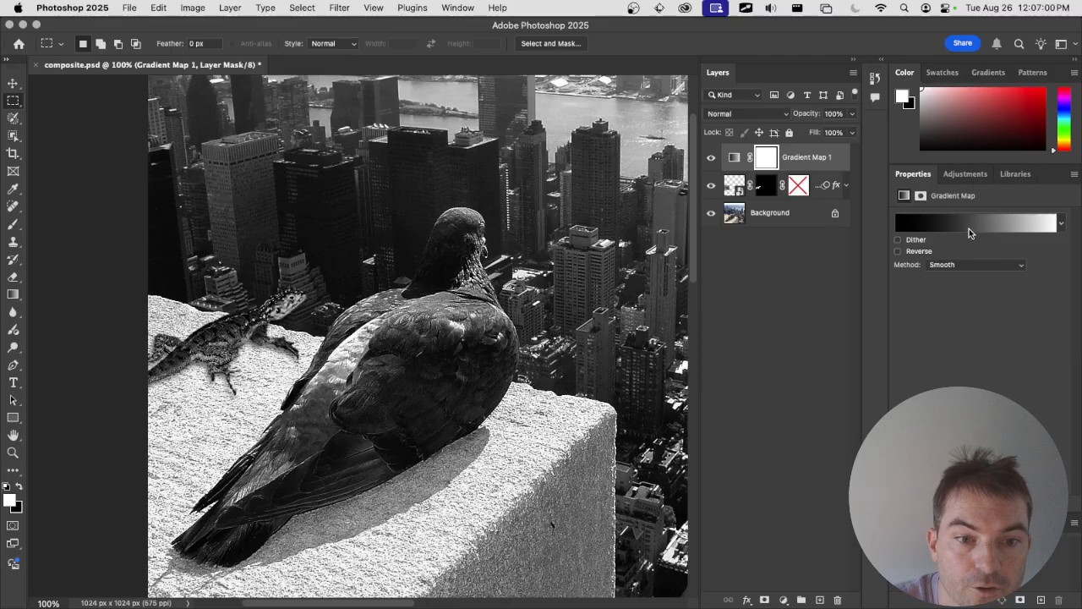
# Try several presets from the Purples group on the gradient map, ending with the vivid violet-to-blue gradient.
pyautogui.click(1062, 223)
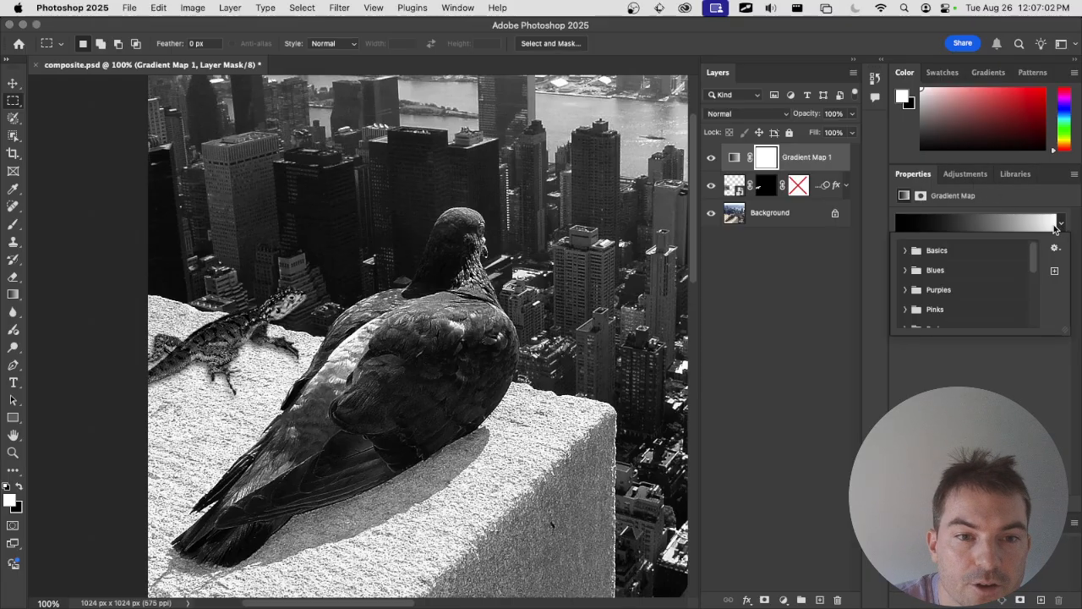
pyautogui.click(905, 252)
pyautogui.click(905, 252)
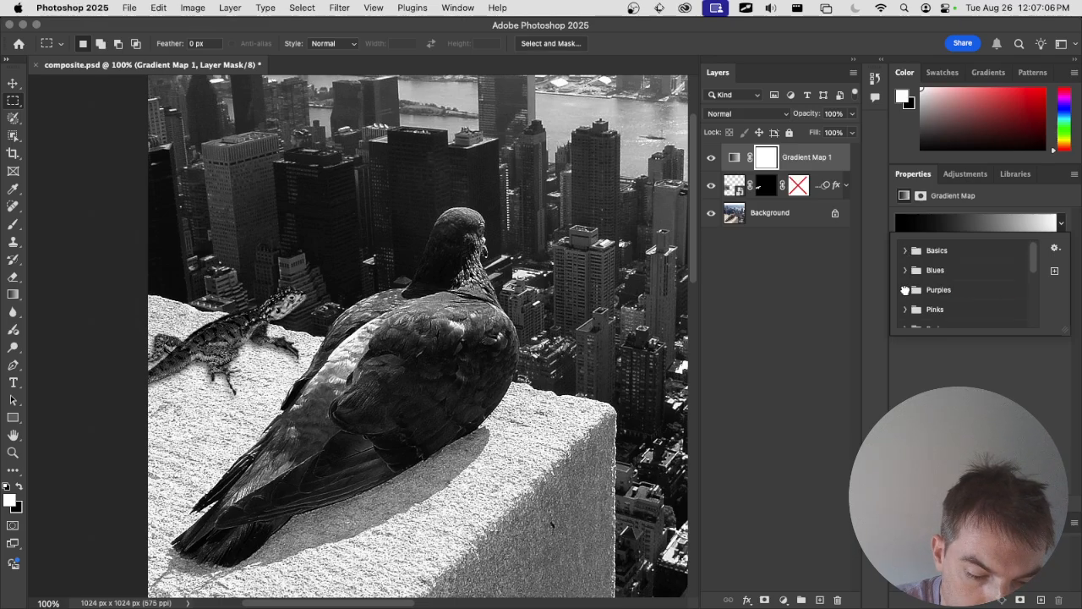
pyautogui.click(906, 291)
pyautogui.scroll(-3, 968, 293)
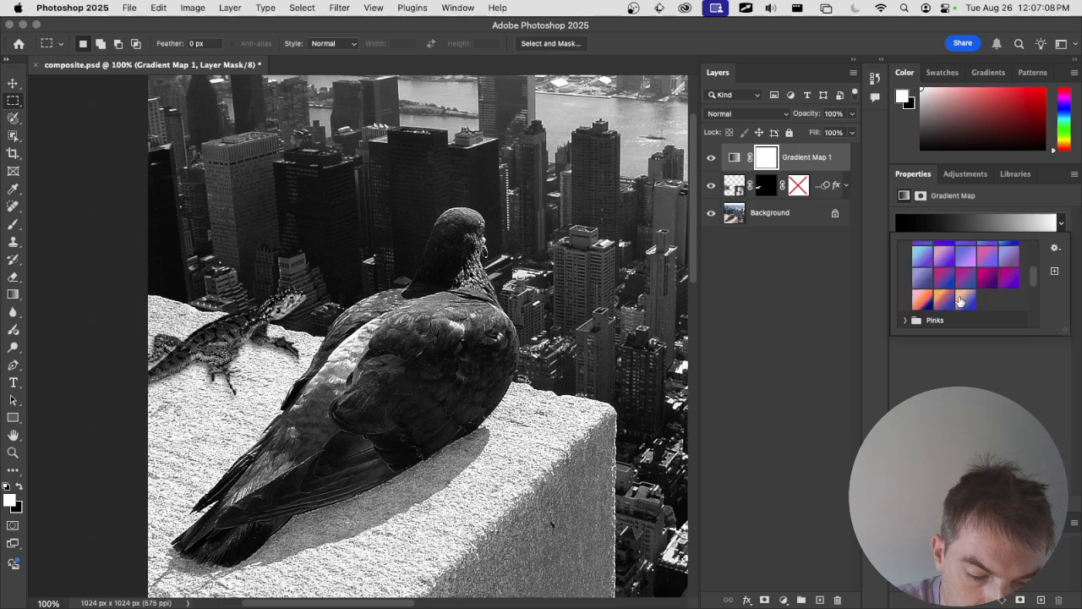
pyautogui.scroll(2, 963, 304)
pyautogui.click(1001, 268)
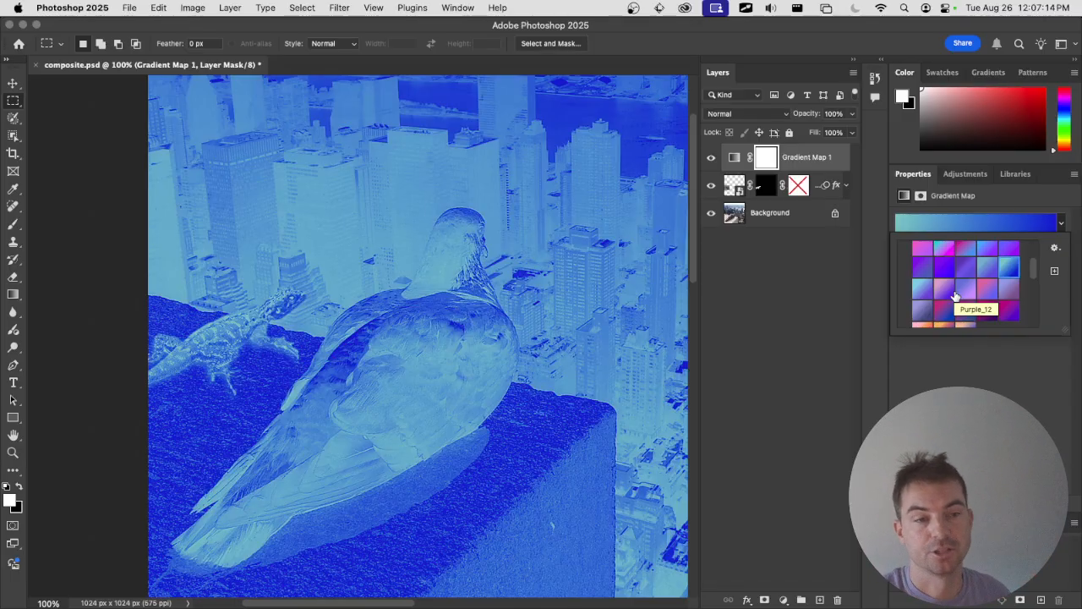
pyautogui.click(967, 270)
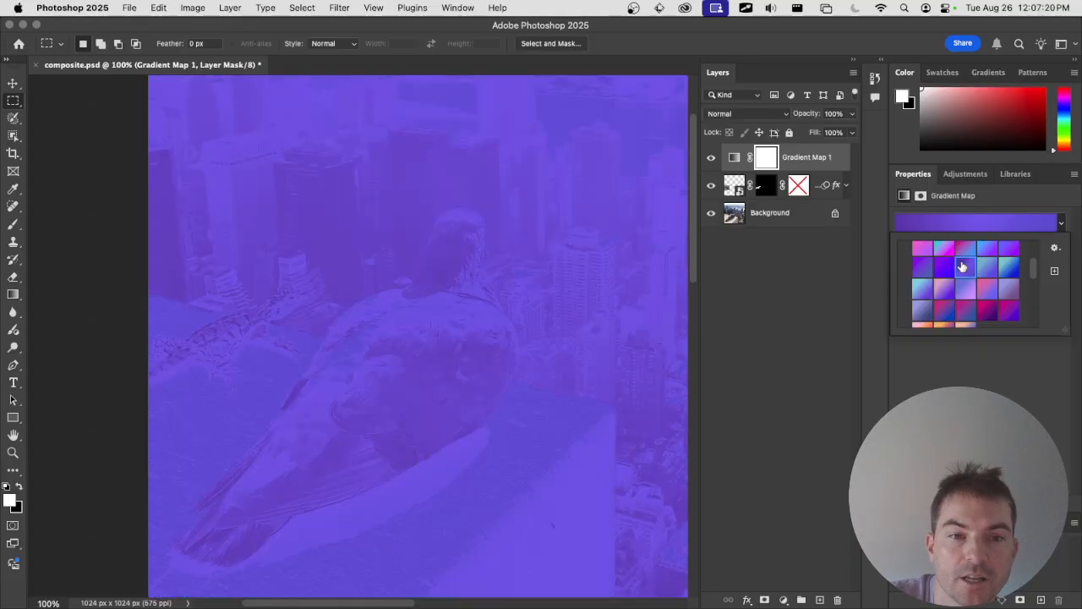
pyautogui.click(944, 269)
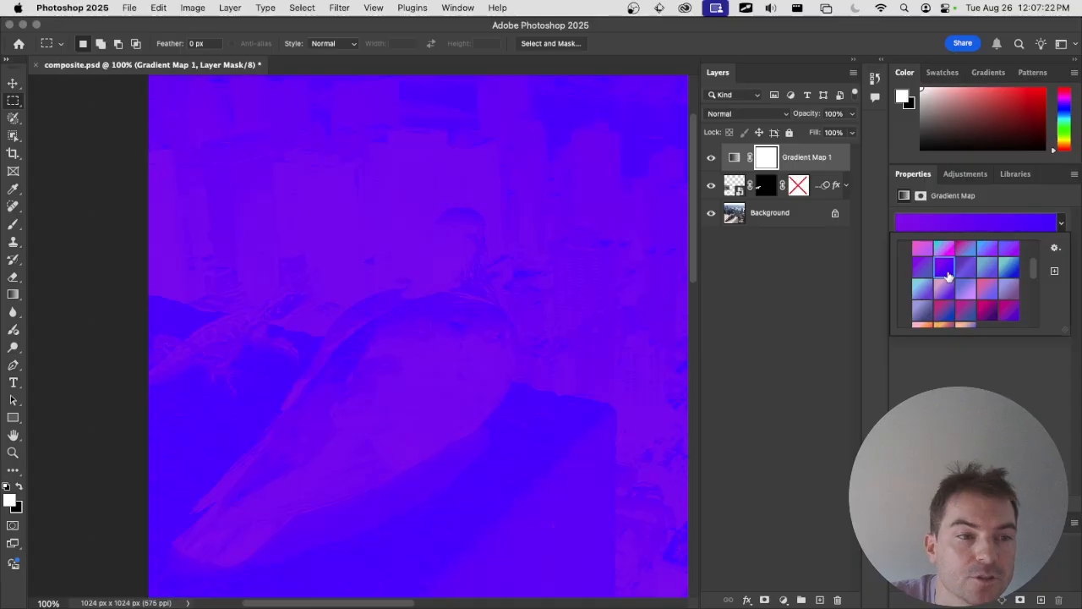
# Try further Purples presets on the gradient map, from cyan-to-magenta through pink, violet and blue blends to teal-to-blue.
pyautogui.scroll(1, 958, 280)
pyautogui.click(953, 281)
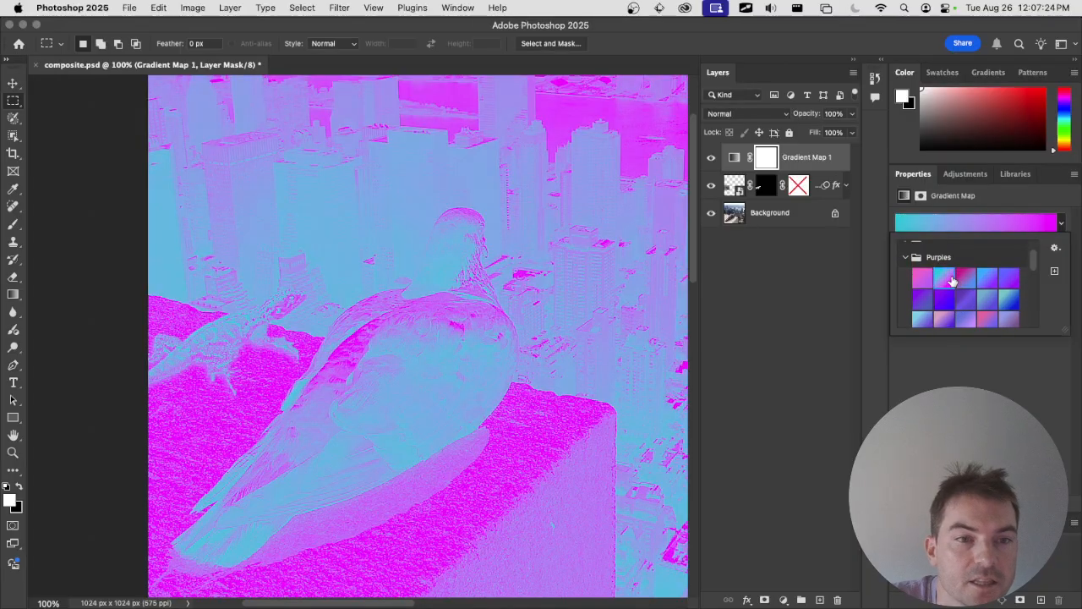
pyautogui.click(965, 280)
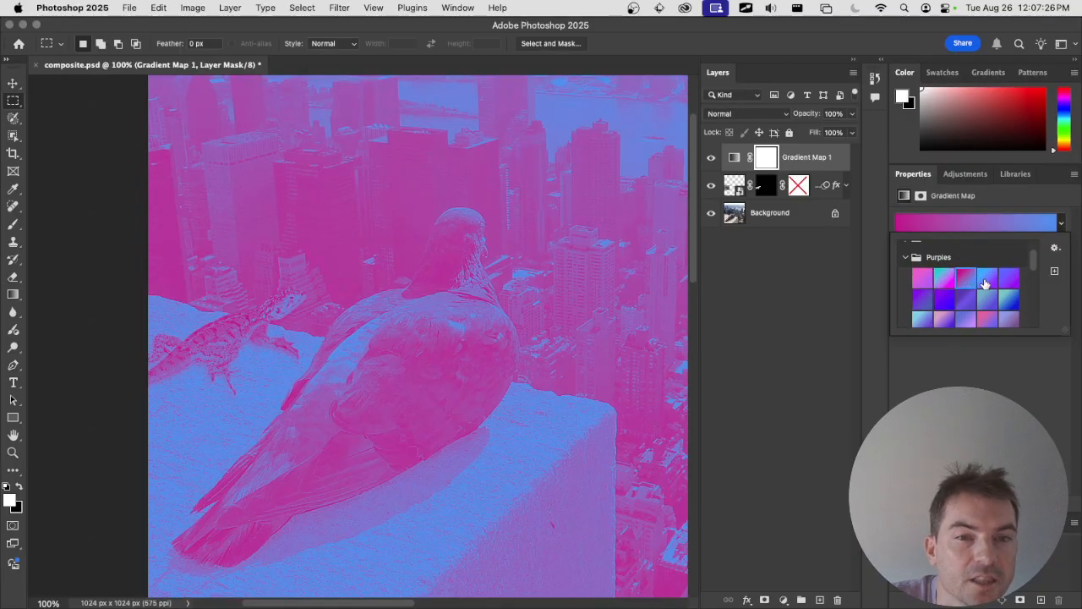
pyautogui.click(987, 285)
pyautogui.click(1004, 293)
pyautogui.click(929, 303)
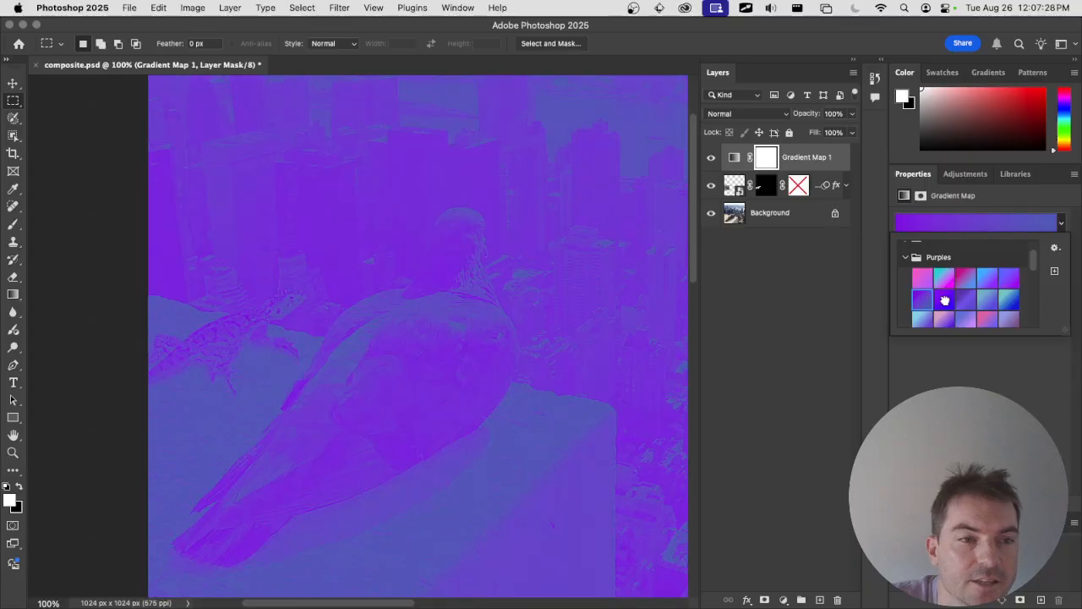
pyautogui.click(944, 302)
pyautogui.click(970, 304)
pyautogui.click(994, 303)
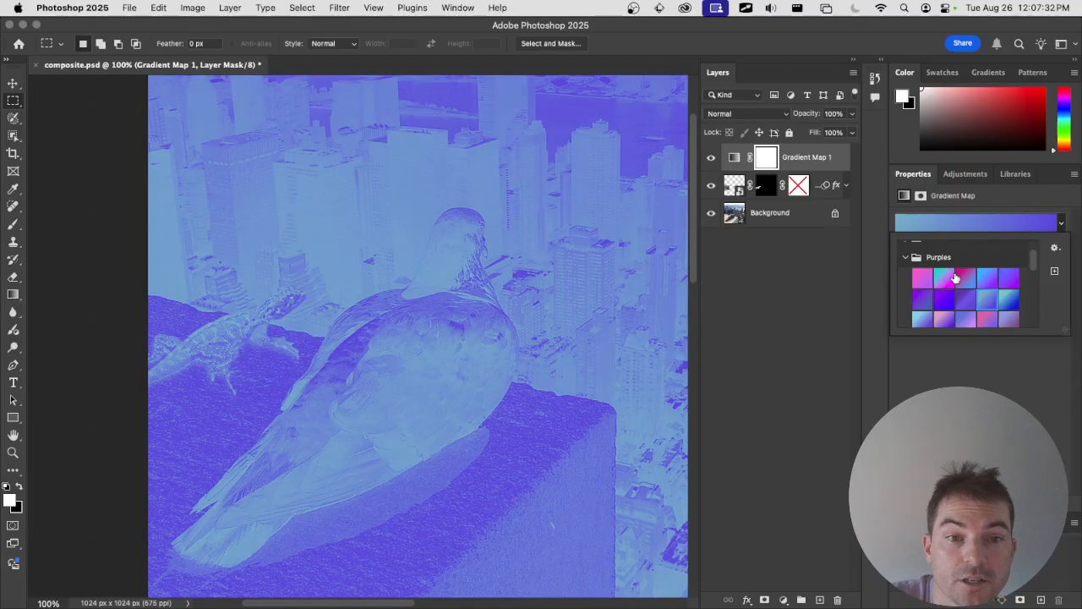
pyautogui.click(1016, 308)
# Compare the remaining Purples presets and apply the peach-to-blue gradient Purple_23 to the gradient map.
pyautogui.scroll(-2, 963, 296)
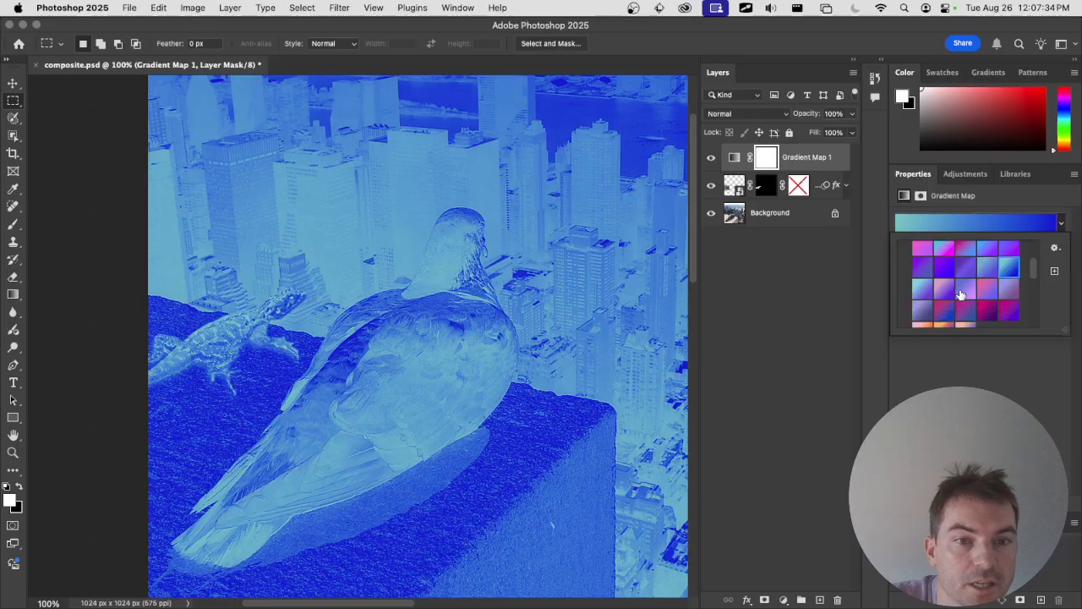
pyautogui.click(994, 291)
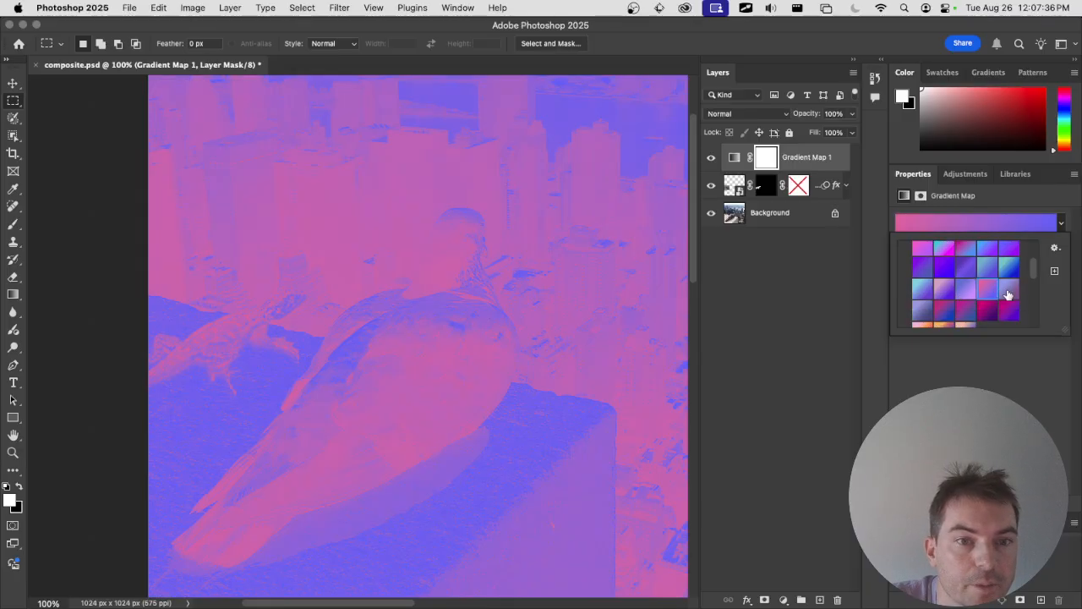
pyautogui.scroll(-2, 1006, 292)
pyautogui.click(939, 299)
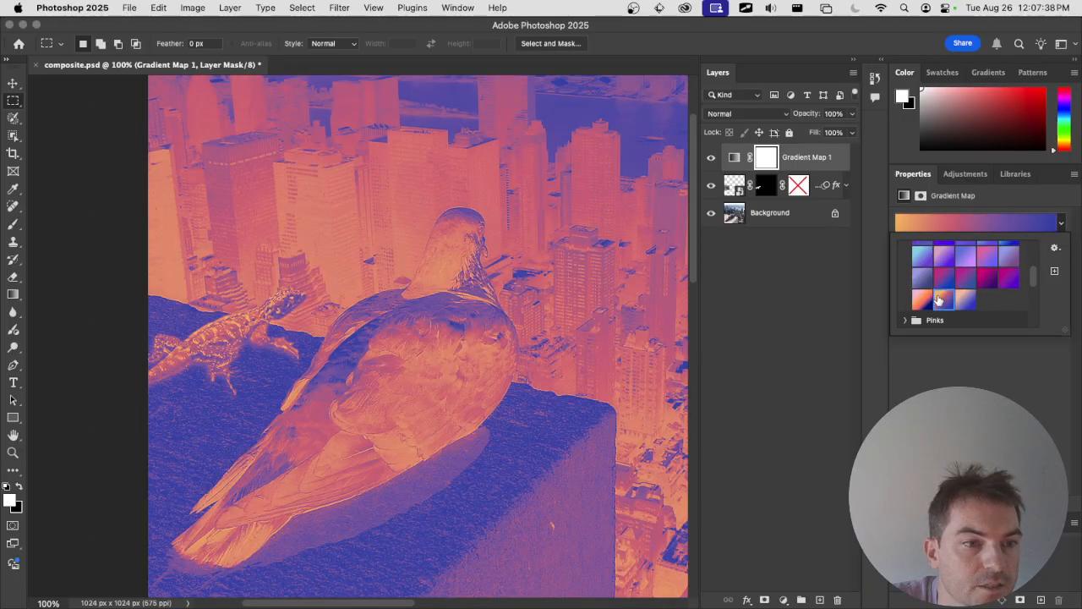
pyautogui.click(956, 303)
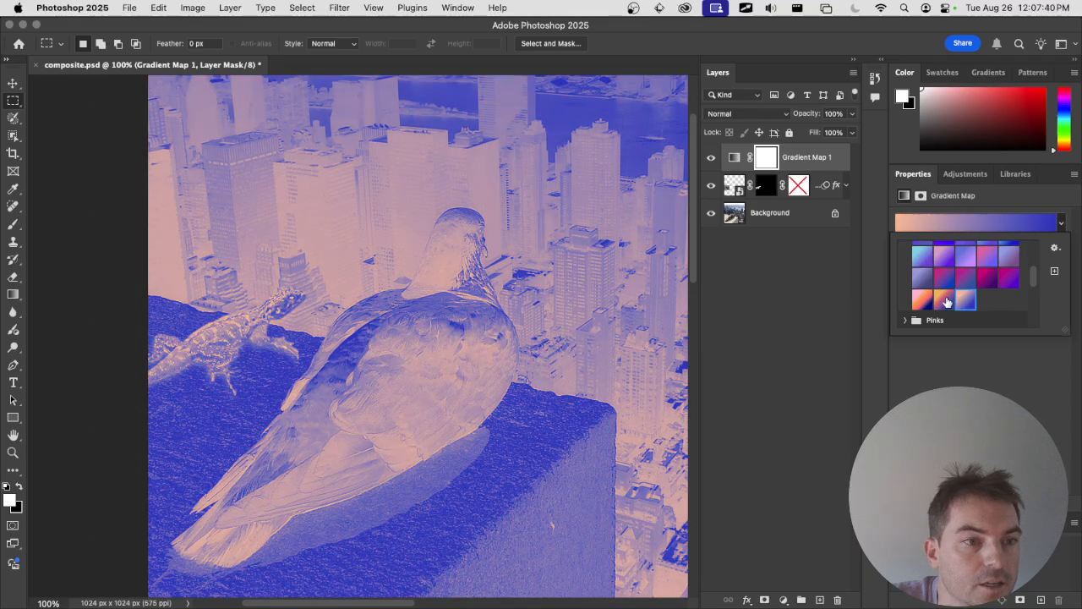
pyautogui.click(1061, 224)
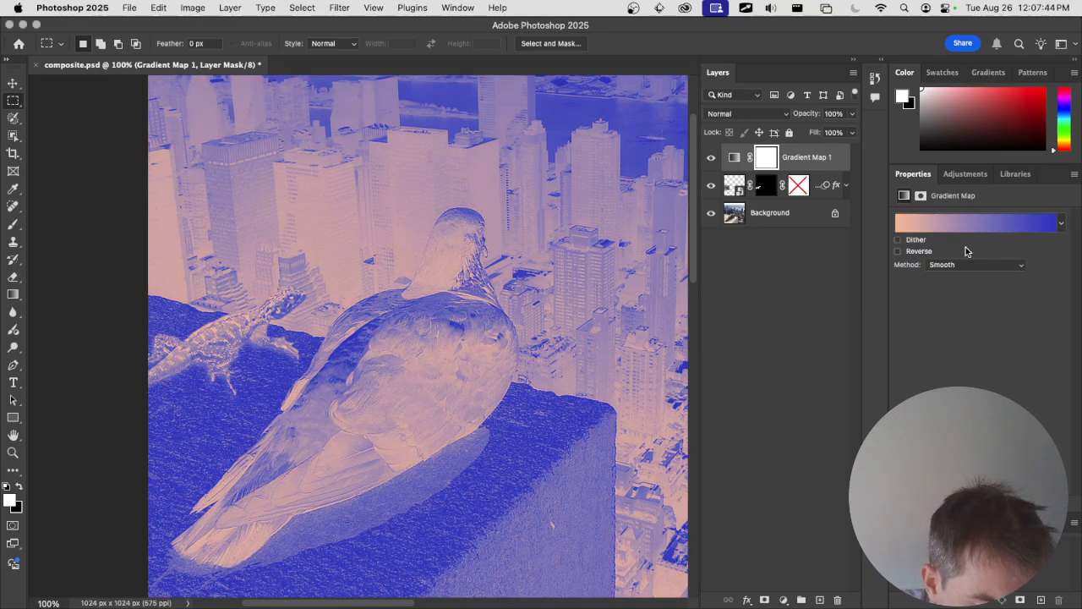
# Edit the gradient map's gradient, recolouring its peach start stop to a stronger orange with hue 19 and saturation 59.
pyautogui.click(957, 226)
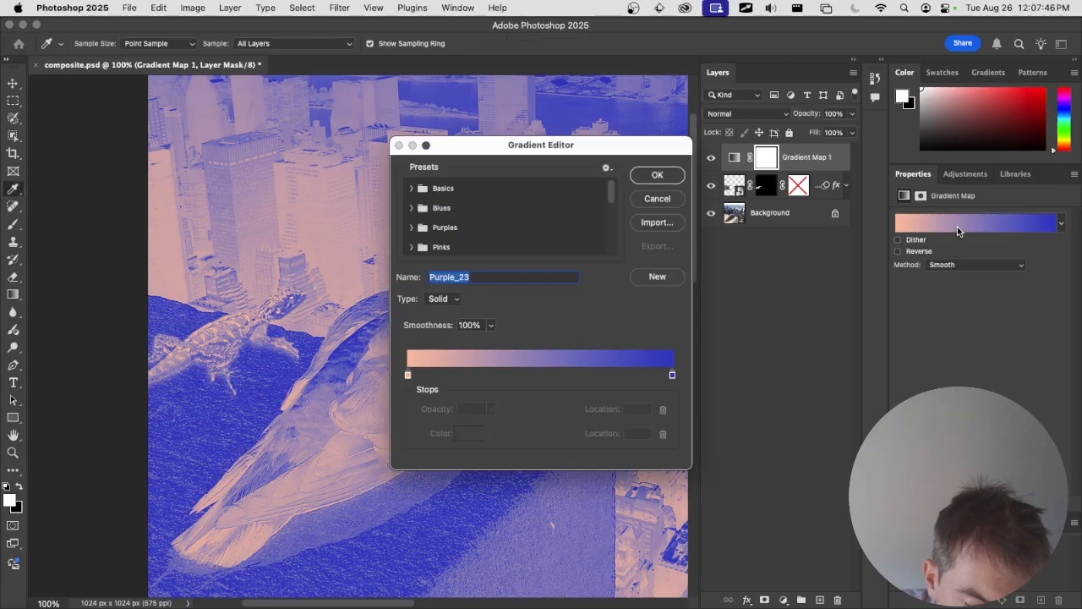
pyautogui.moveTo(499, 143); pyautogui.dragTo(814, 148)
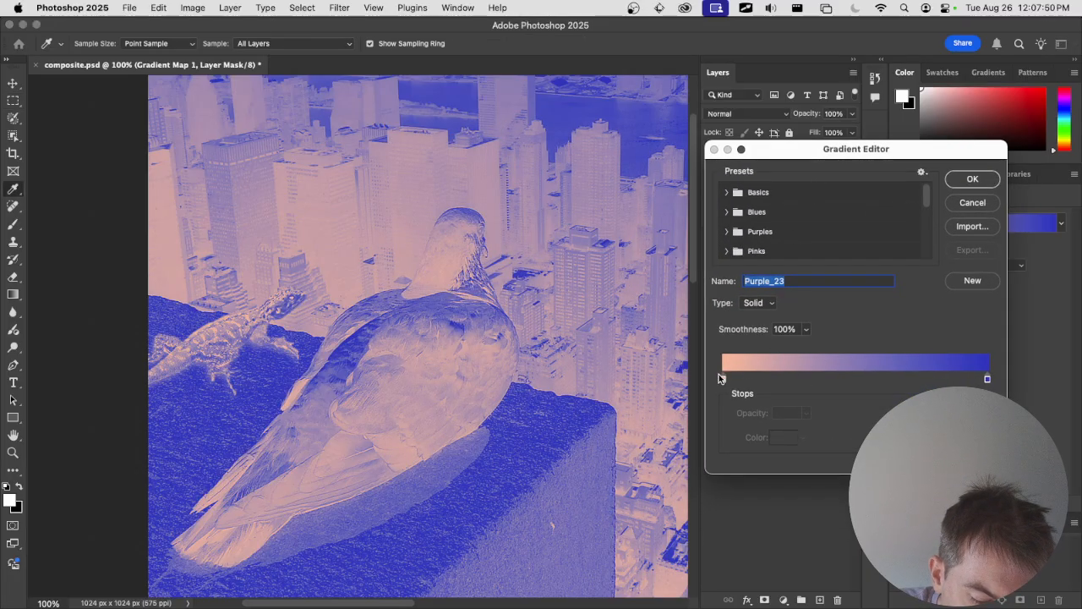
pyautogui.click(723, 379)
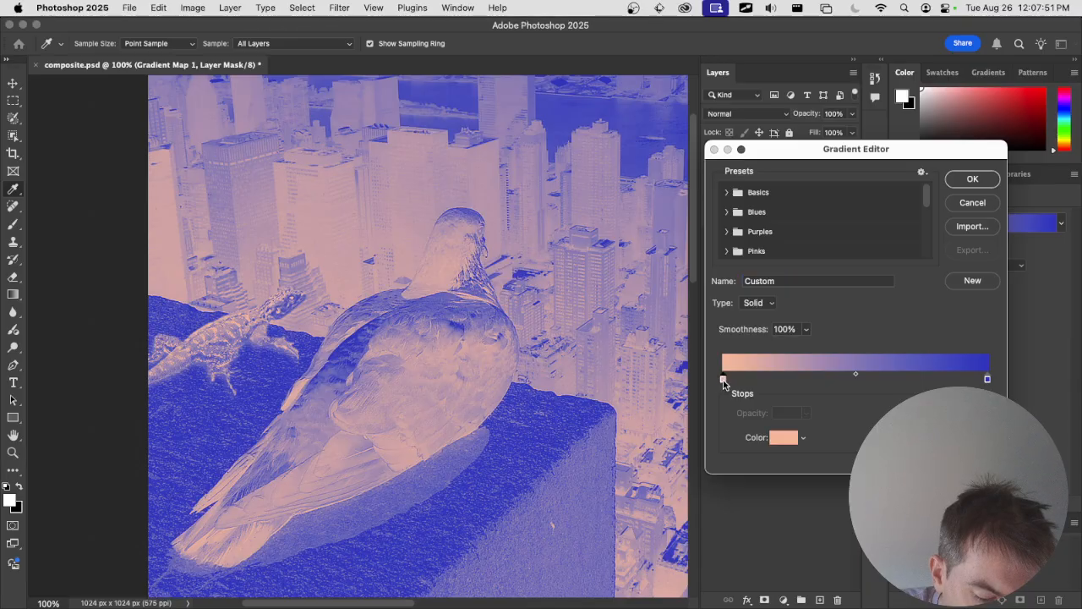
pyautogui.click(779, 443)
pyautogui.moveTo(663, 296); pyautogui.dragTo(748, 278)
pyautogui.moveTo(703, 319); pyautogui.dragTo(719, 313)
pyautogui.click(901, 312)
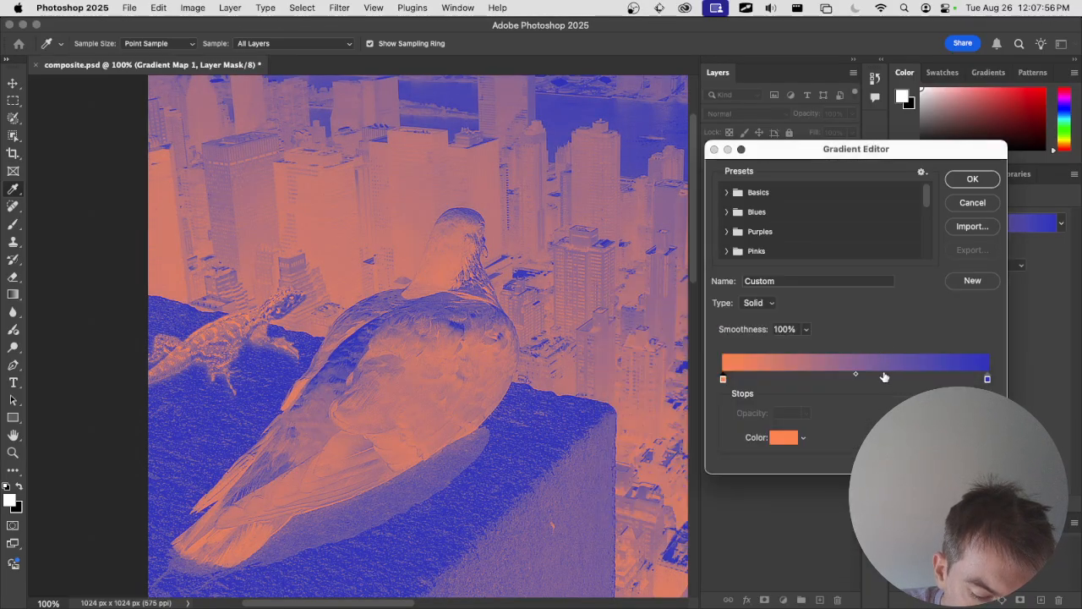
# Try different midpoint positions between the orange and blue stops, ending closer to the orange end.
pyautogui.click(841, 374)
pyautogui.moveTo(816, 374); pyautogui.dragTo(853, 375)
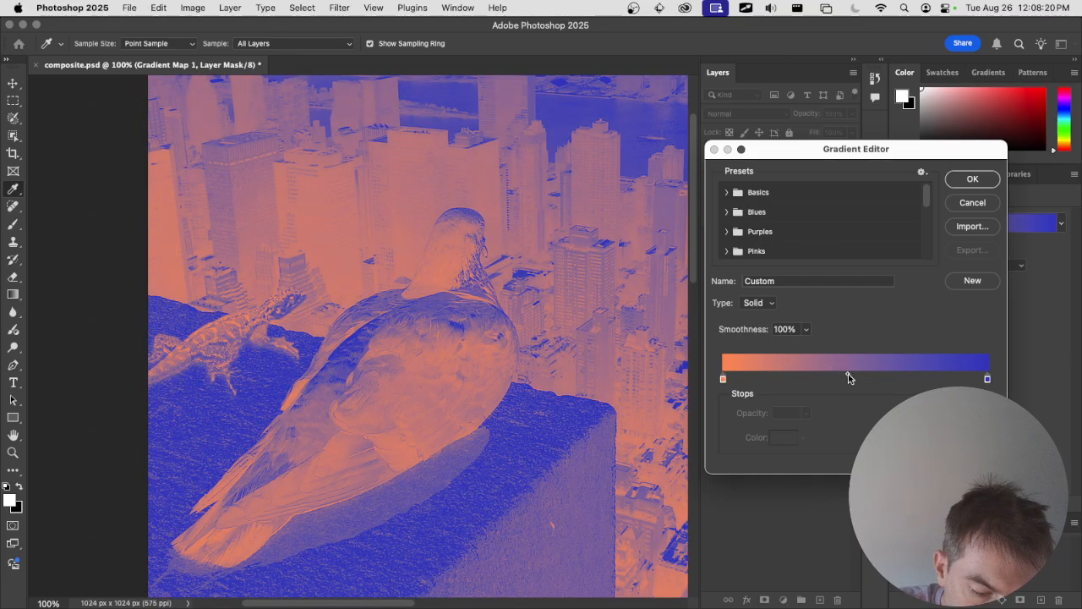
pyautogui.moveTo(849, 374); pyautogui.dragTo(828, 373)
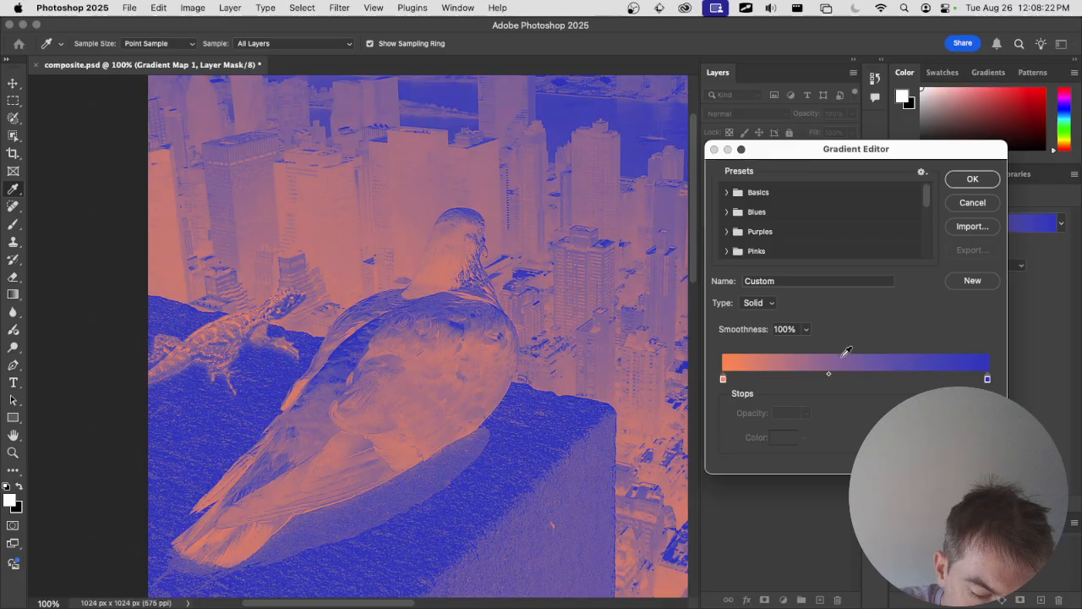
# Try recolouring the orange stop with a purple sampled from the gradient bar, and undo back to orange with a centred midpoint.
pyautogui.click(723, 378)
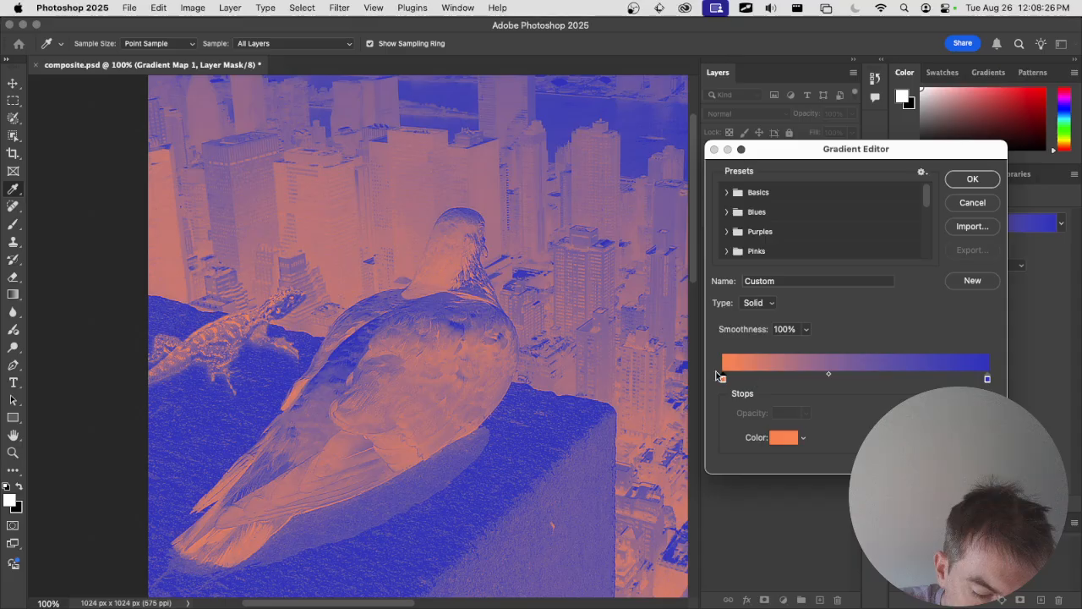
pyautogui.moveTo(723, 380)
pyautogui.mouseDown()
pyautogui.moveTo(799, 380)
pyautogui.moveTo(705, 370)
pyautogui.mouseUp()
pyautogui.click(793, 368)
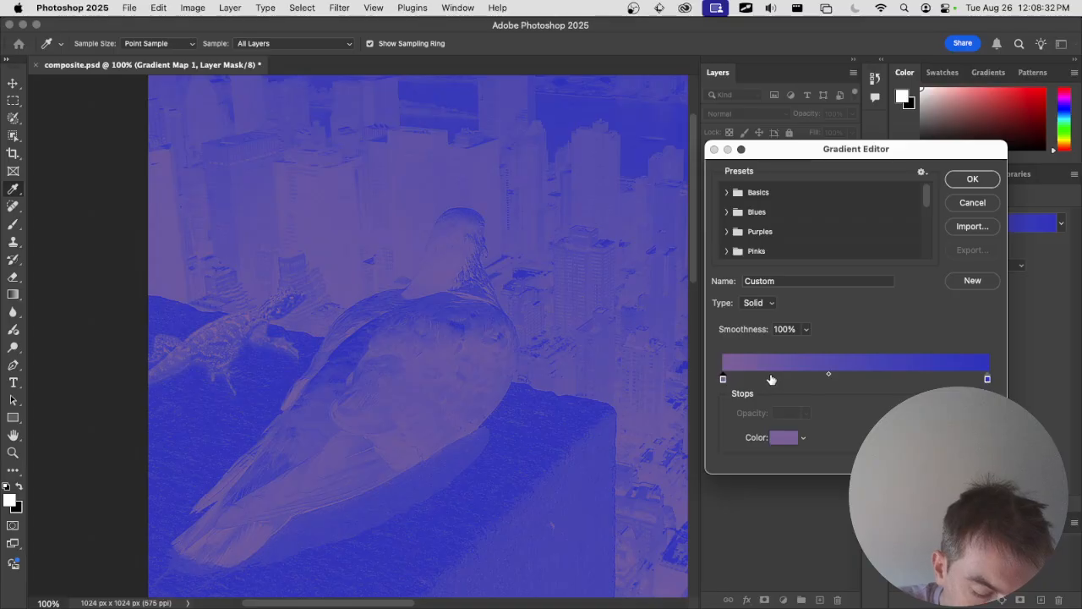
pyautogui.press('super+z')
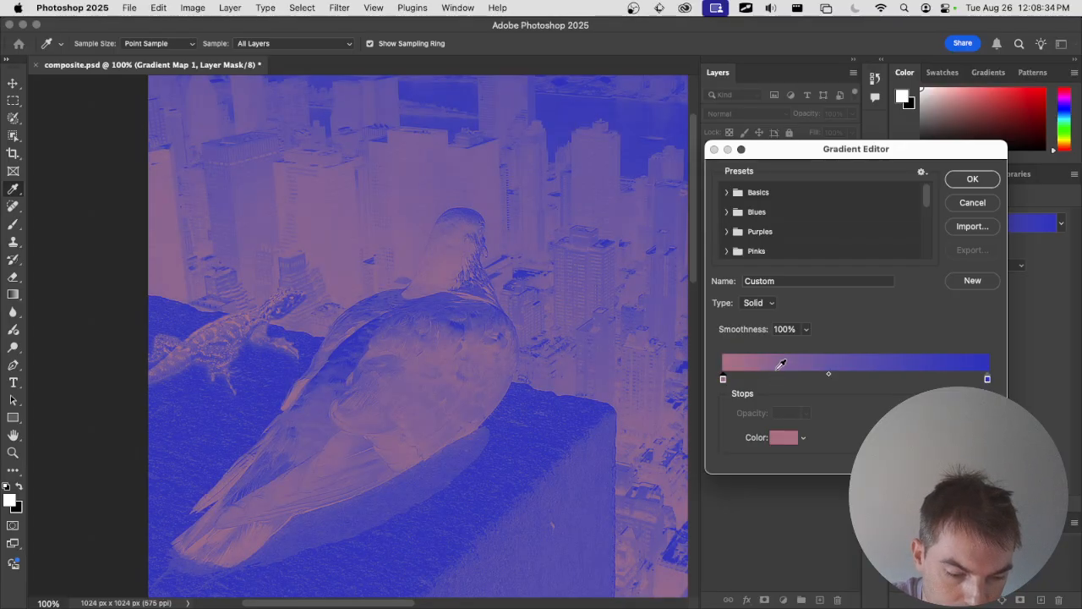
pyautogui.press('super+z')
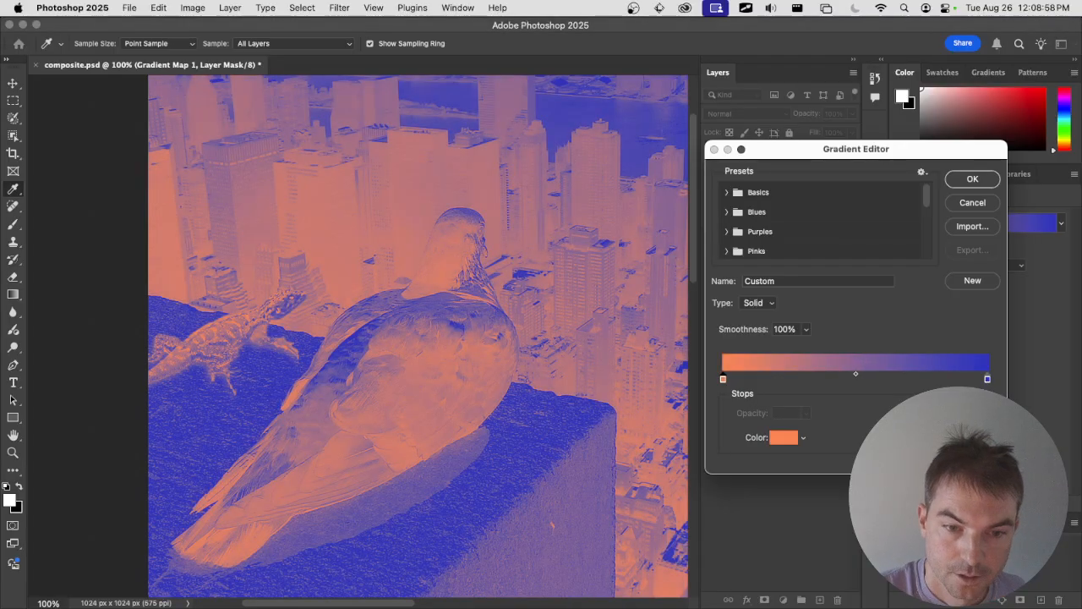
# Add a colour stop just before the gradient's middle and colour it light purple with hue 267, saturation 43 and brightness 99.
pyautogui.click(777, 380)
pyautogui.moveTo(779, 384); pyautogui.dragTo(835, 385)
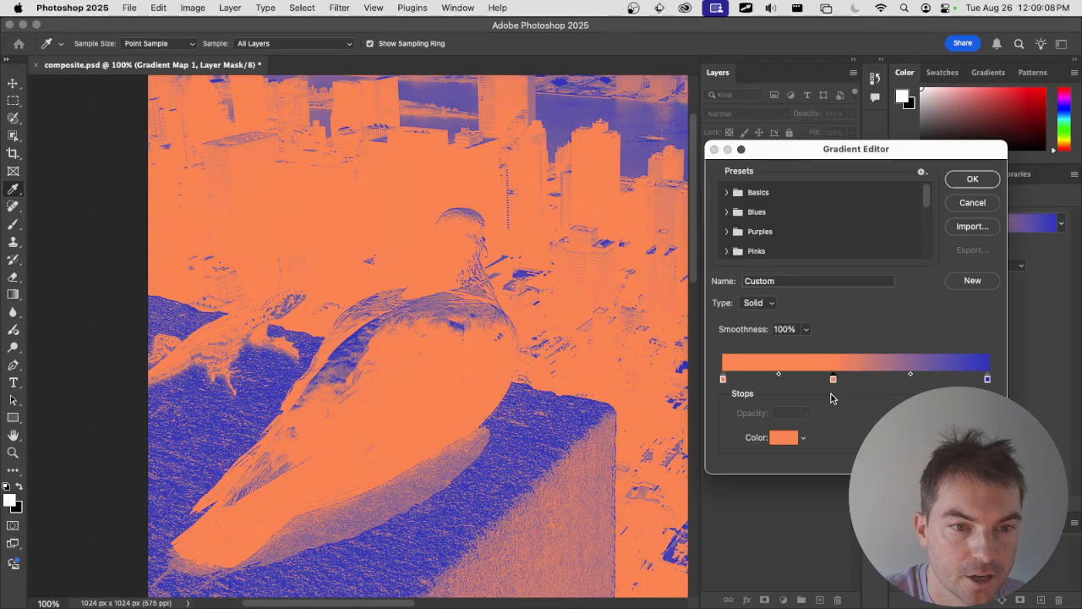
pyautogui.doubleClick(834, 379)
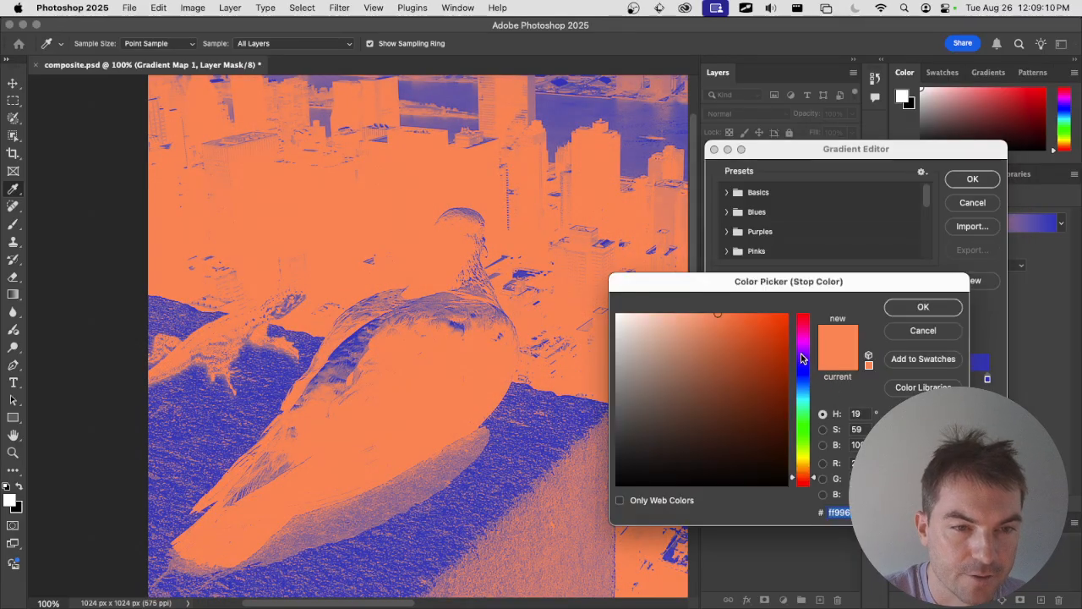
pyautogui.moveTo(802, 353); pyautogui.dragTo(708, 295)
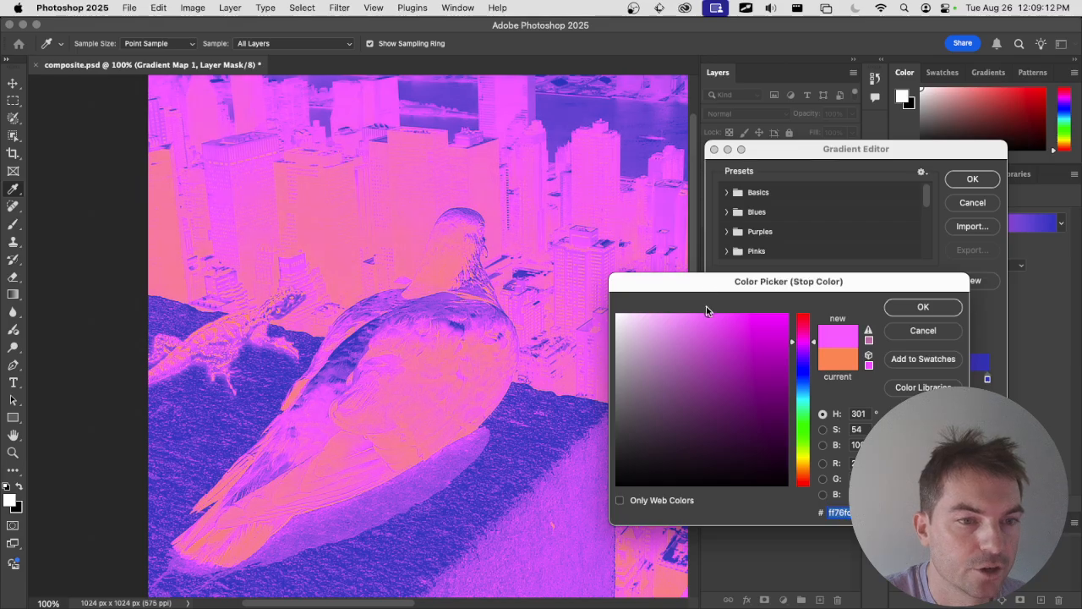
pyautogui.click(708, 319)
pyautogui.click(683, 322)
pyautogui.moveTo(802, 343); pyautogui.dragTo(805, 376)
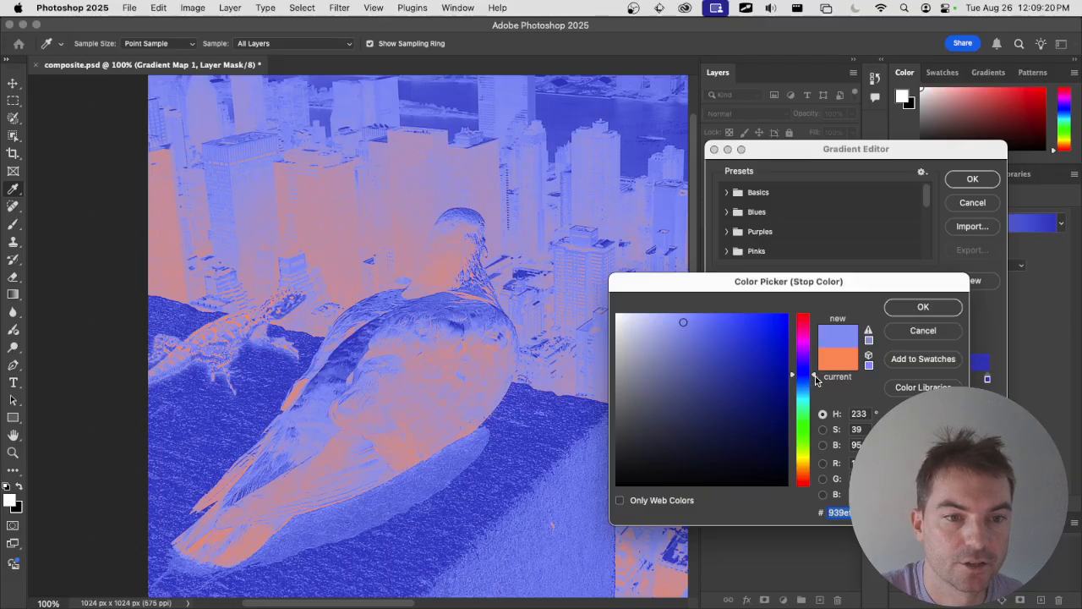
pyautogui.moveTo(816, 379); pyautogui.dragTo(812, 406)
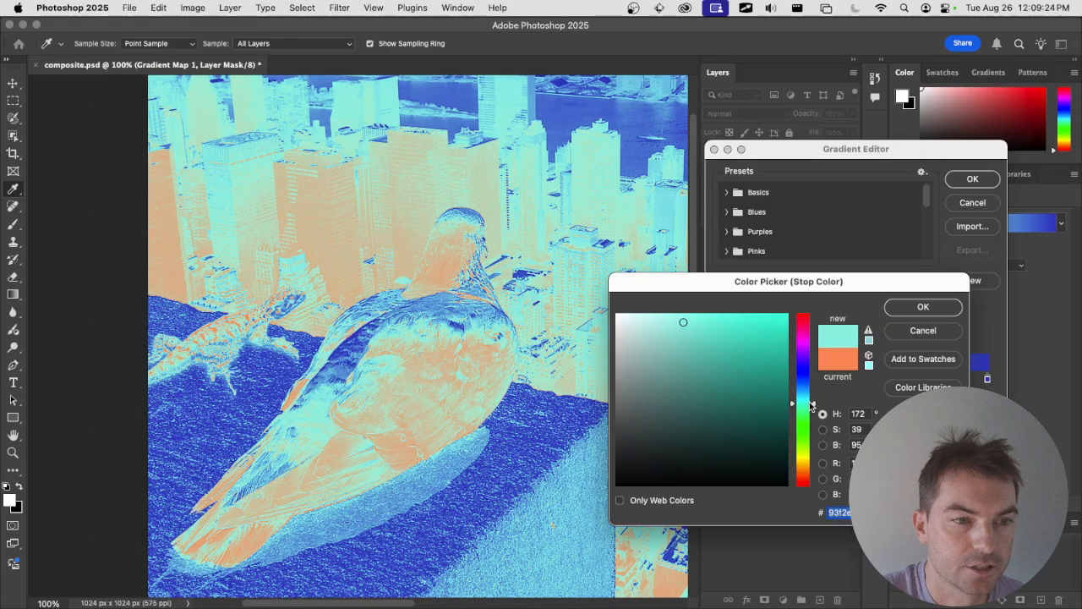
pyautogui.moveTo(816, 361)
pyautogui.mouseDown()
pyautogui.moveTo(810, 350)
pyautogui.moveTo(808, 369)
pyautogui.mouseUp()
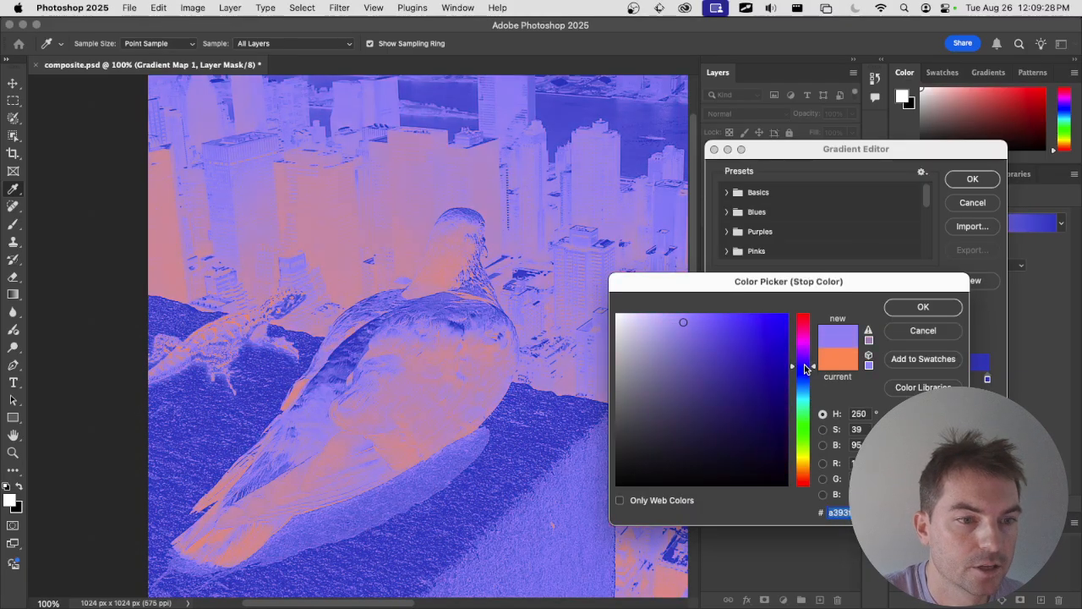
pyautogui.moveTo(732, 326); pyautogui.dragTo(689, 315)
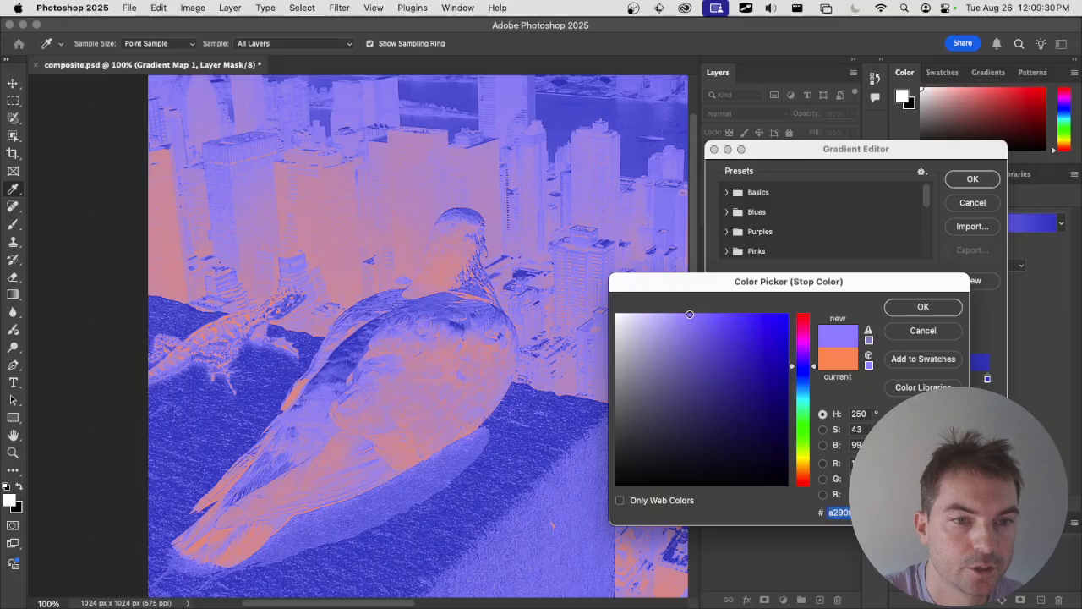
pyautogui.moveTo(808, 364); pyautogui.dragTo(809, 359)
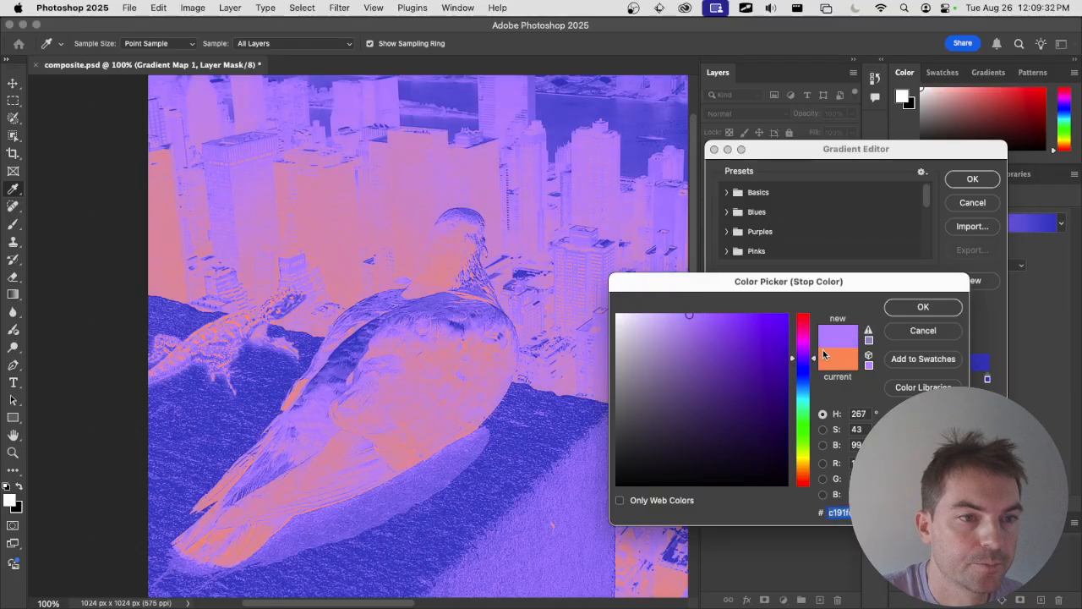
pyautogui.click(921, 308)
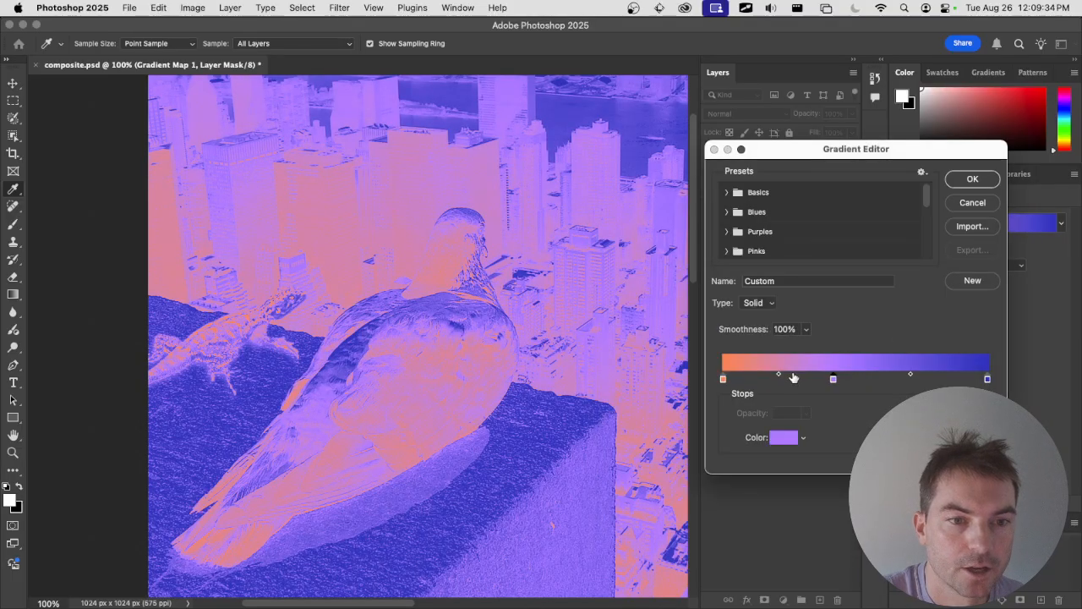
# Move the purple stop slightly toward the blue end, trying an extra purple stop on each side of it and removing both.
pyautogui.moveTo(761, 379); pyautogui.dragTo(765, 378)
pyautogui.moveTo(835, 380)
pyautogui.mouseDown()
pyautogui.moveTo(892, 380)
pyautogui.moveTo(848, 379)
pyautogui.mouseUp()
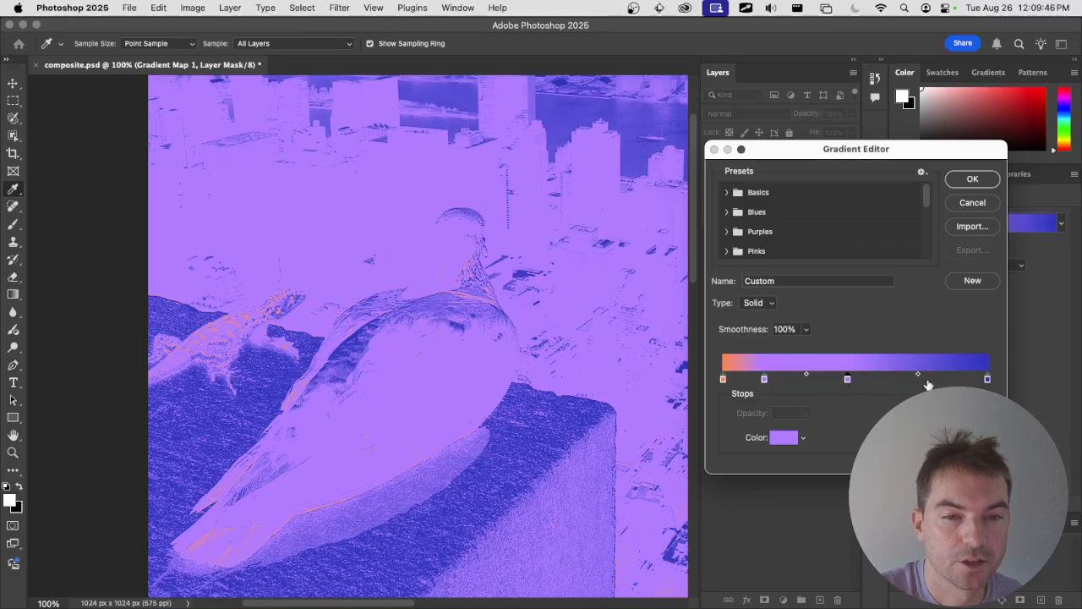
pyautogui.moveTo(920, 379); pyautogui.dragTo(879, 379)
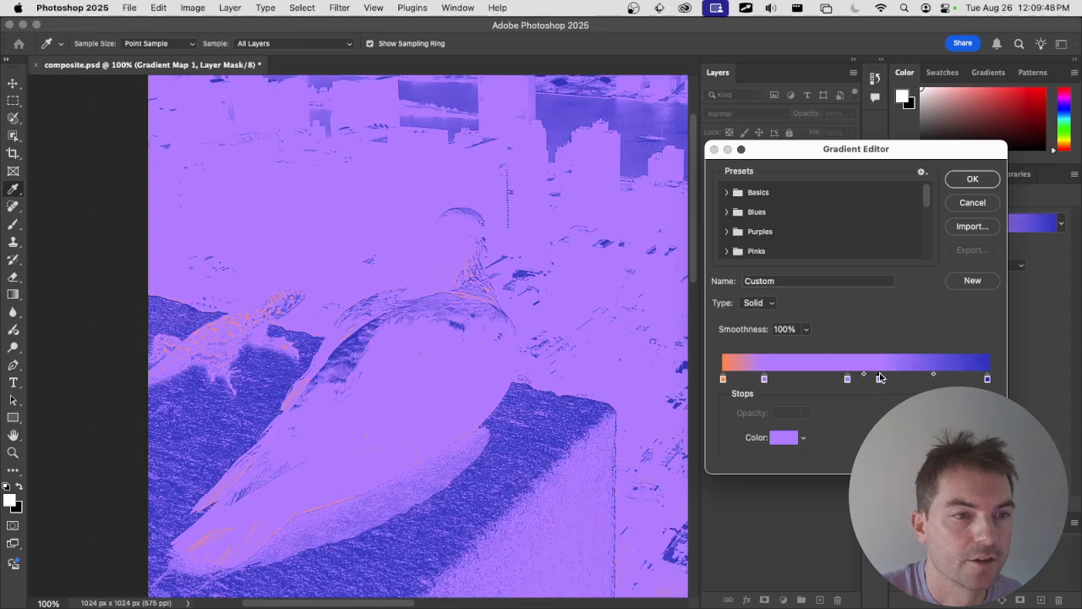
pyautogui.press('Delete')
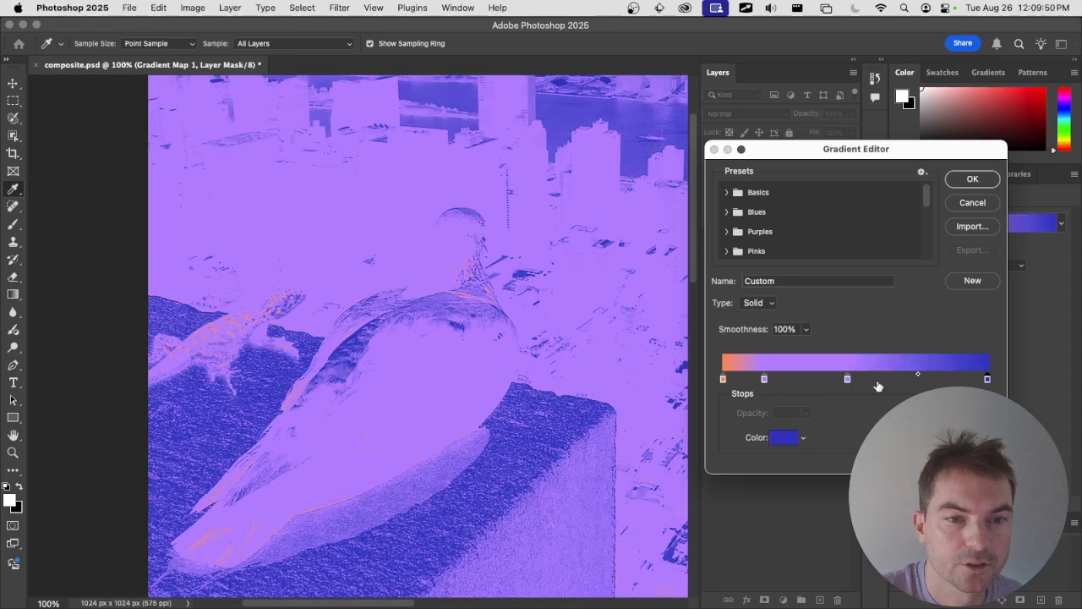
pyautogui.moveTo(764, 379); pyautogui.dragTo(761, 407)
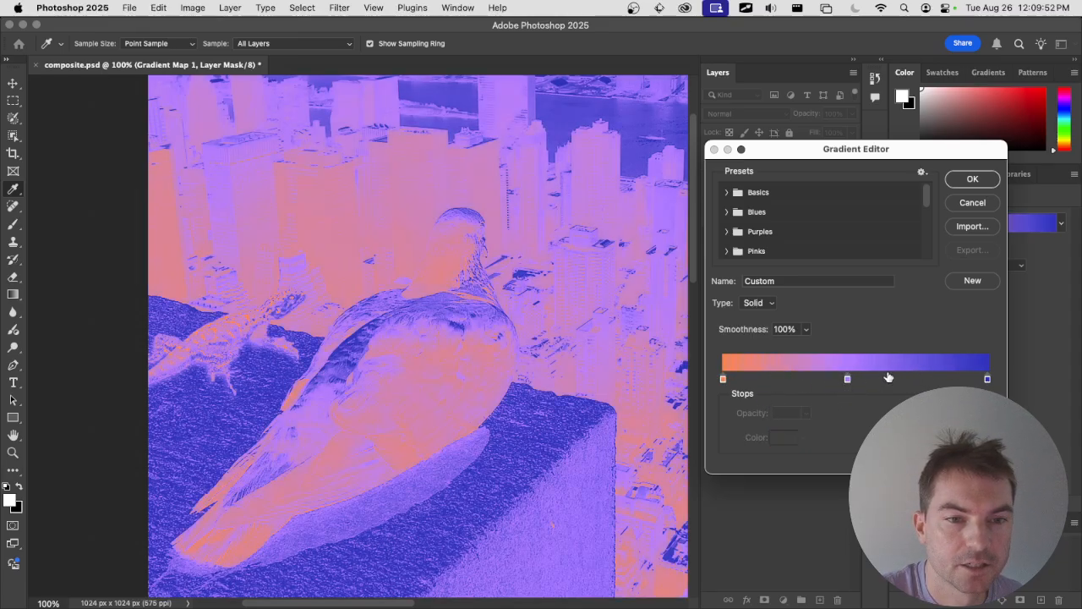
# Shift the midpoint between the purple and blue stops closer to purple, and nudge the purple stop slightly toward orange.
pyautogui.click(847, 378)
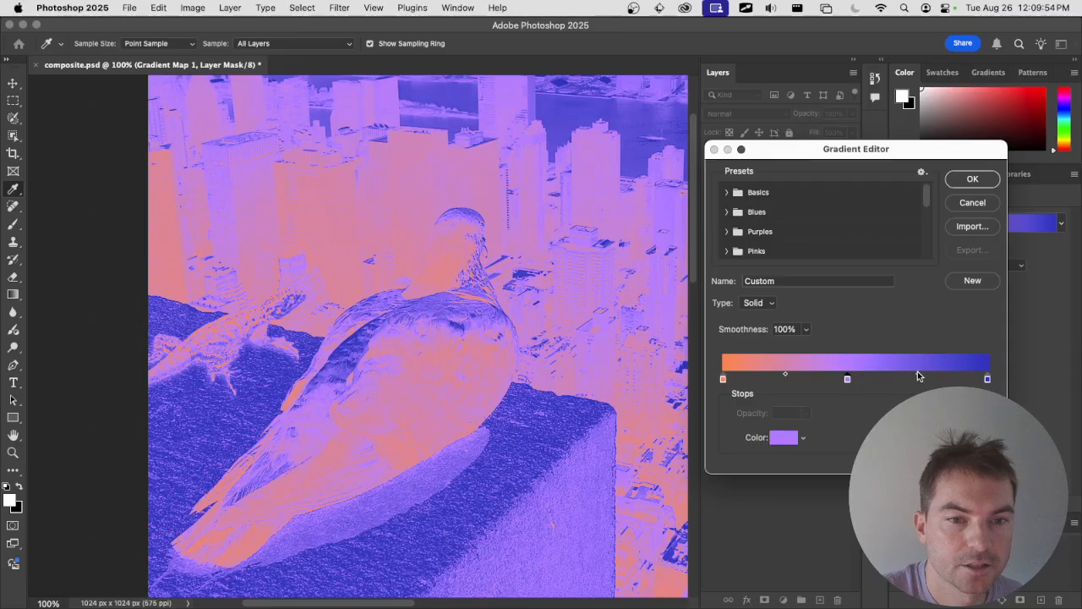
pyautogui.moveTo(918, 376); pyautogui.dragTo(897, 378)
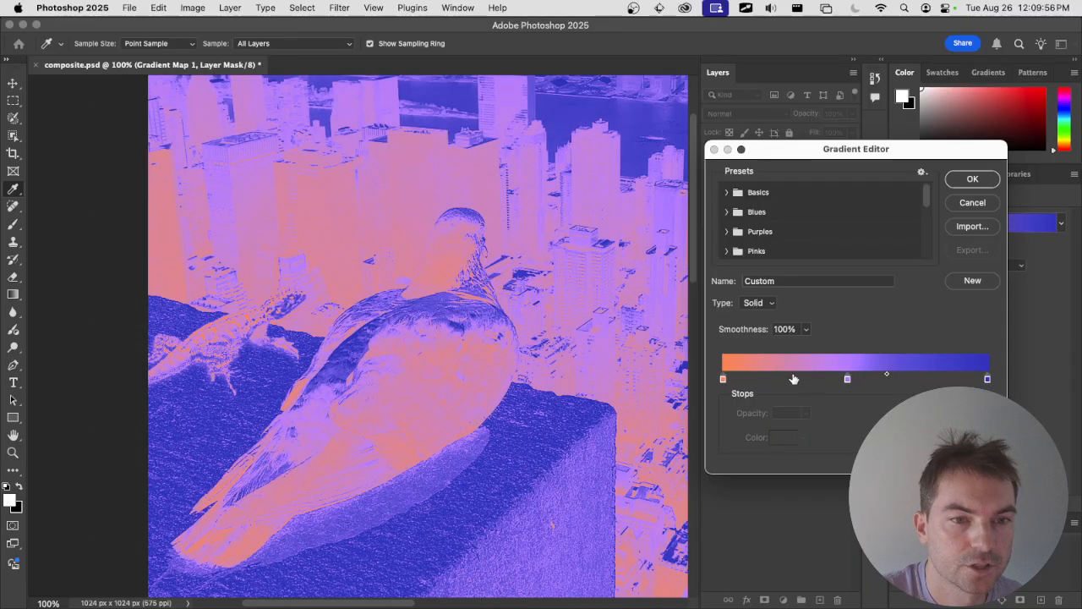
pyautogui.click(848, 379)
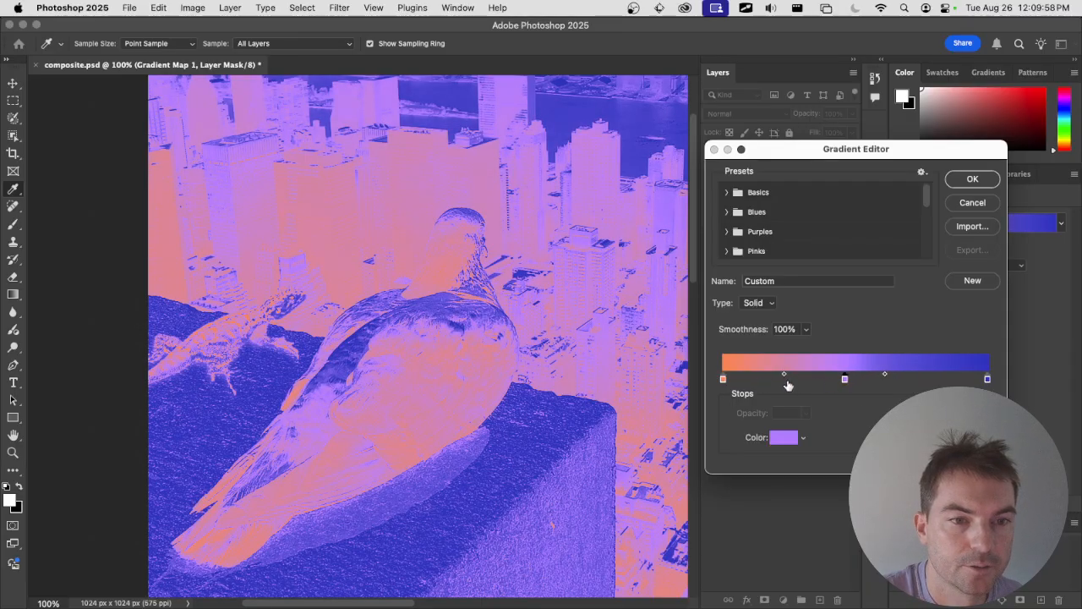
# Add a second purple stop between the orange and purple ones, move the orange stop inward, and accept the gradient.
pyautogui.click(804, 378)
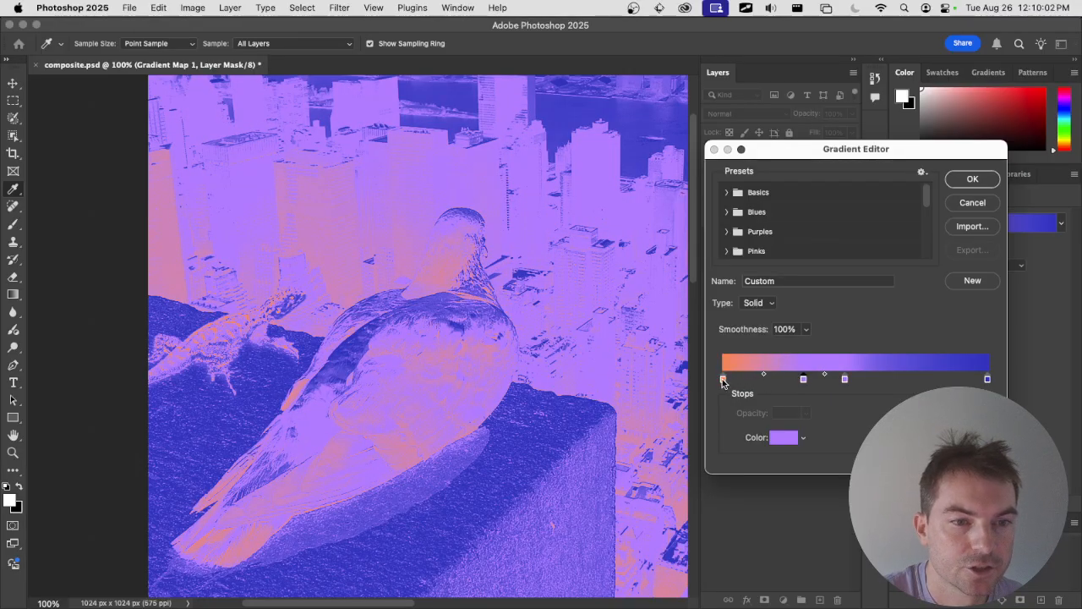
pyautogui.moveTo(723, 379); pyautogui.dragTo(759, 378)
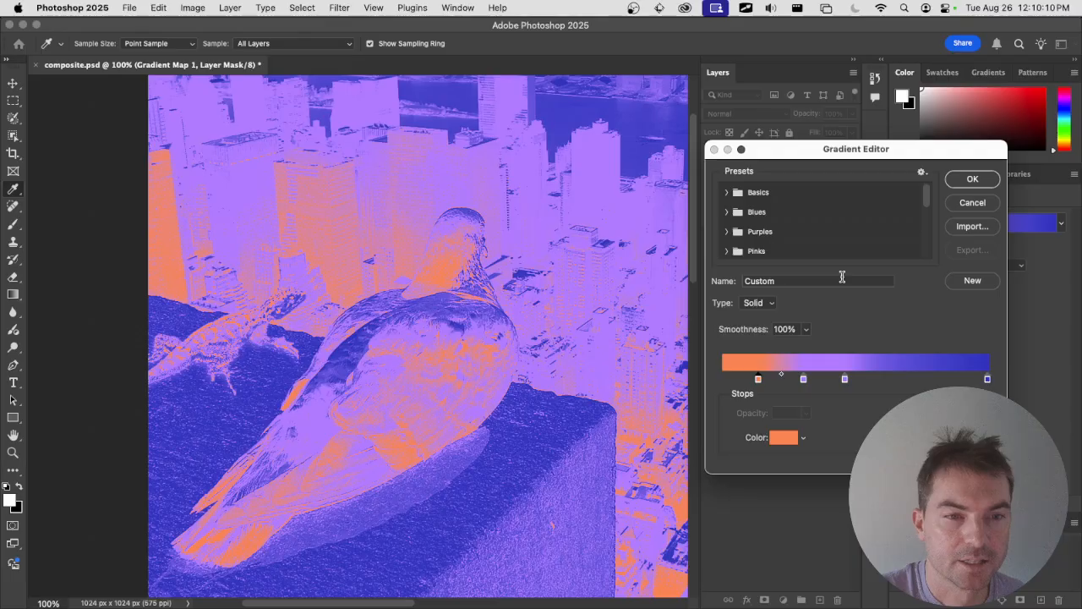
pyautogui.click(971, 179)
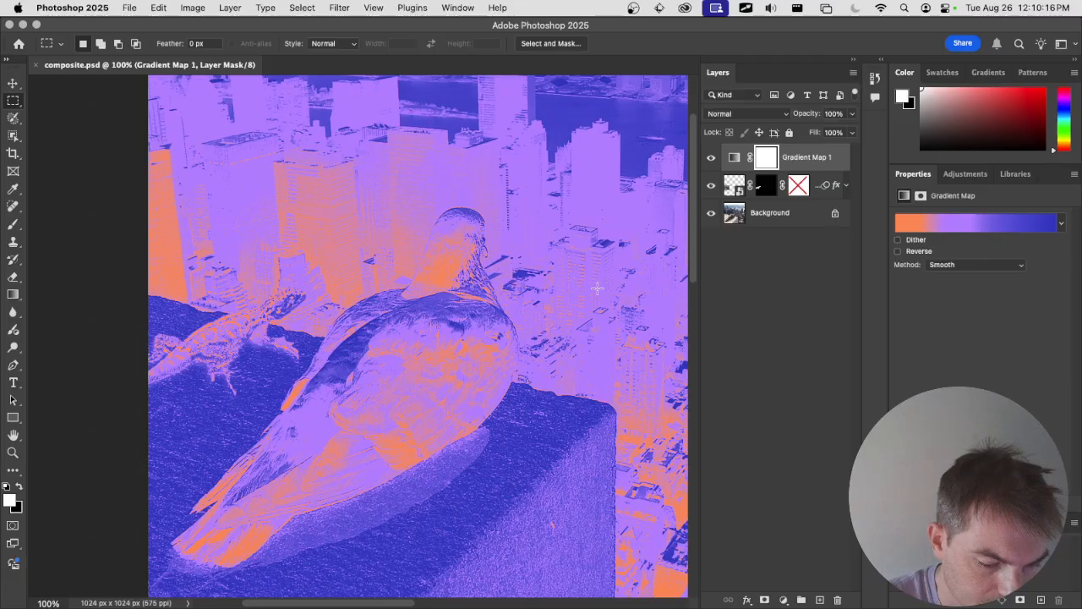
# Examine the recoloured composite at 100% and as a whole at 66.67%.
pyautogui.moveTo(571, 311); pyautogui.dragTo(524, 302)
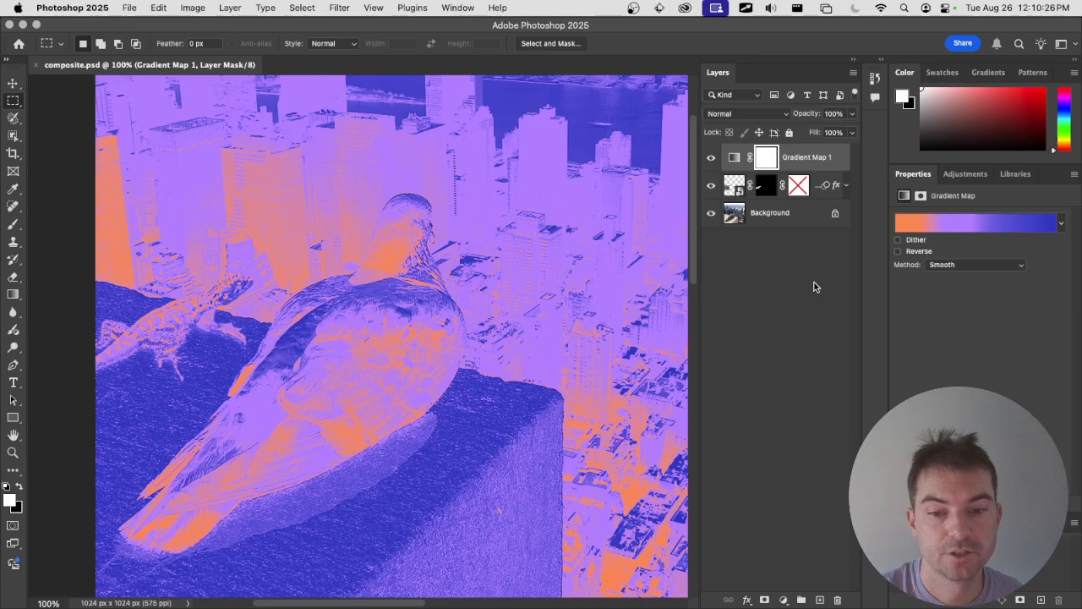
pyautogui.hscroll(3, 641, 294)
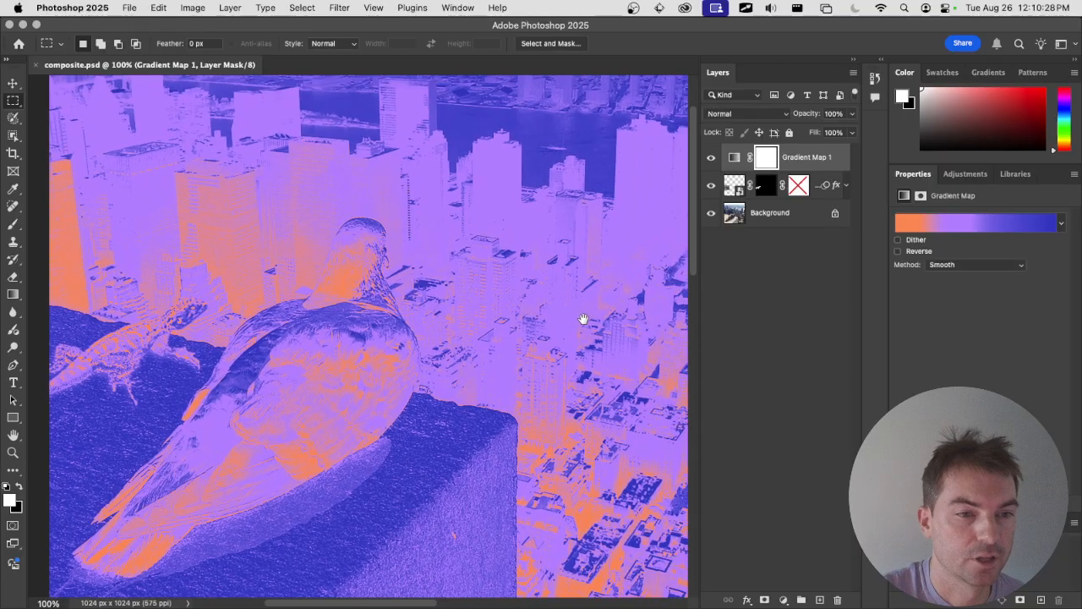
pyautogui.press('super+minus')
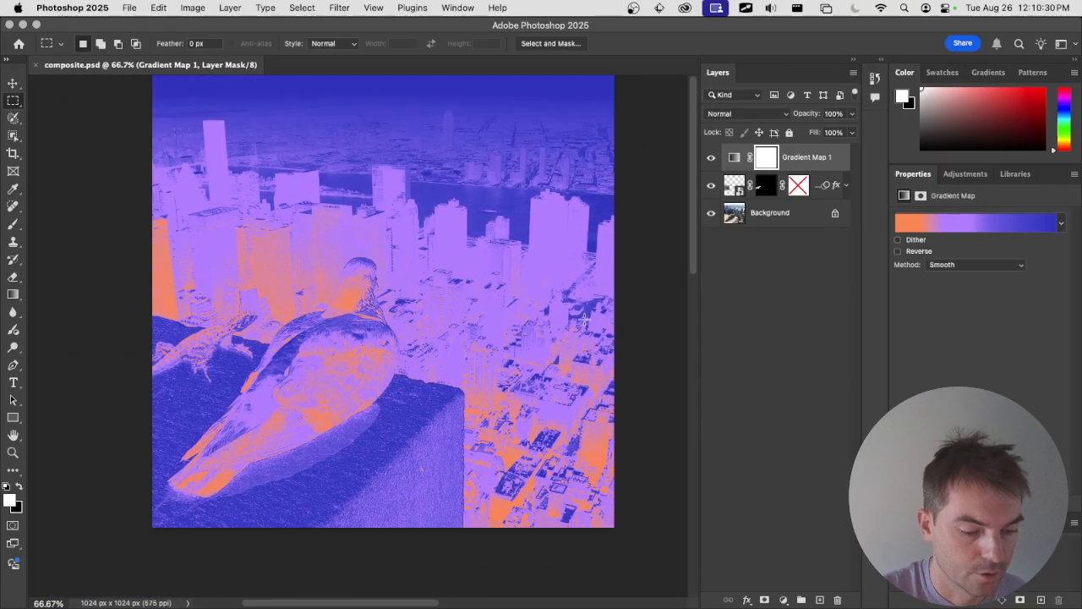
pyautogui.moveTo(529, 305); pyautogui.dragTo(544, 353)
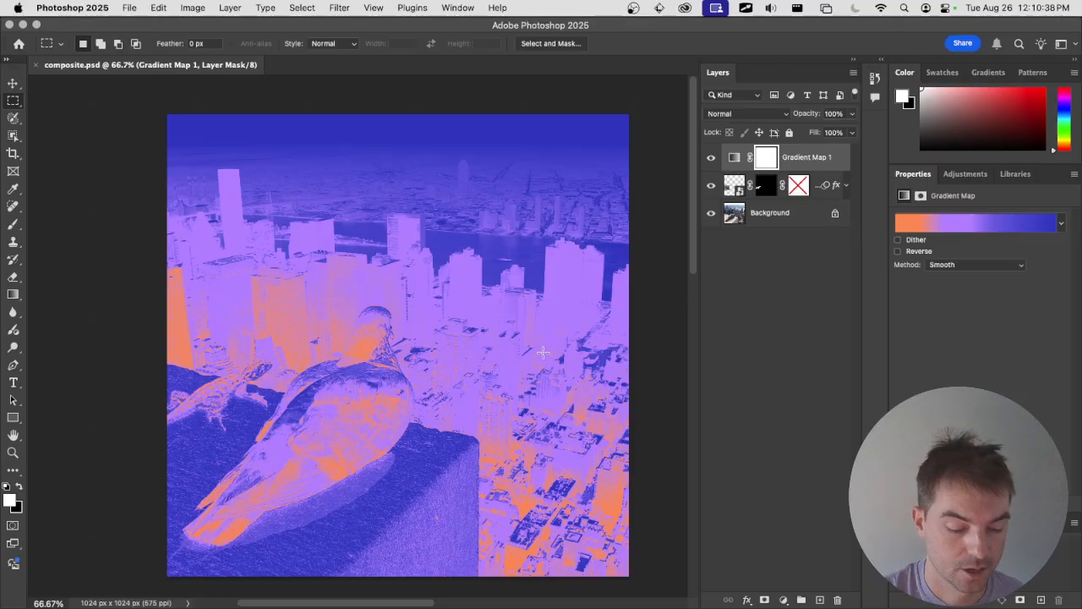
pyautogui.press('super+1')
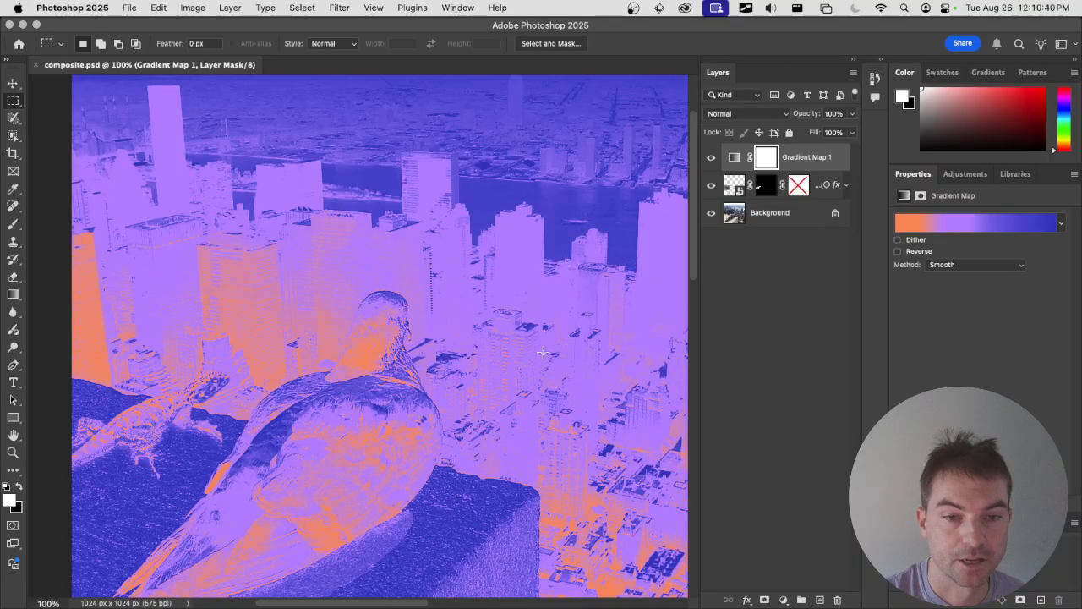
pyautogui.press('super+minus')
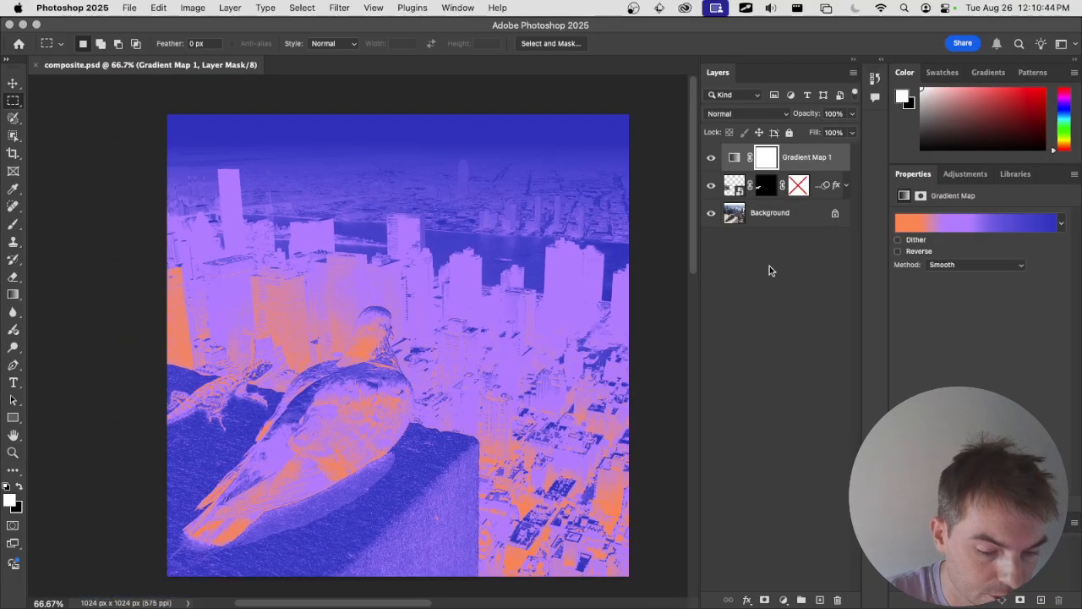
# Add a new layer above the Gradient Map and draw a black-to-white linear gradient from the sky to below the pigeon, angled about -103°.
pyautogui.click(820, 600)
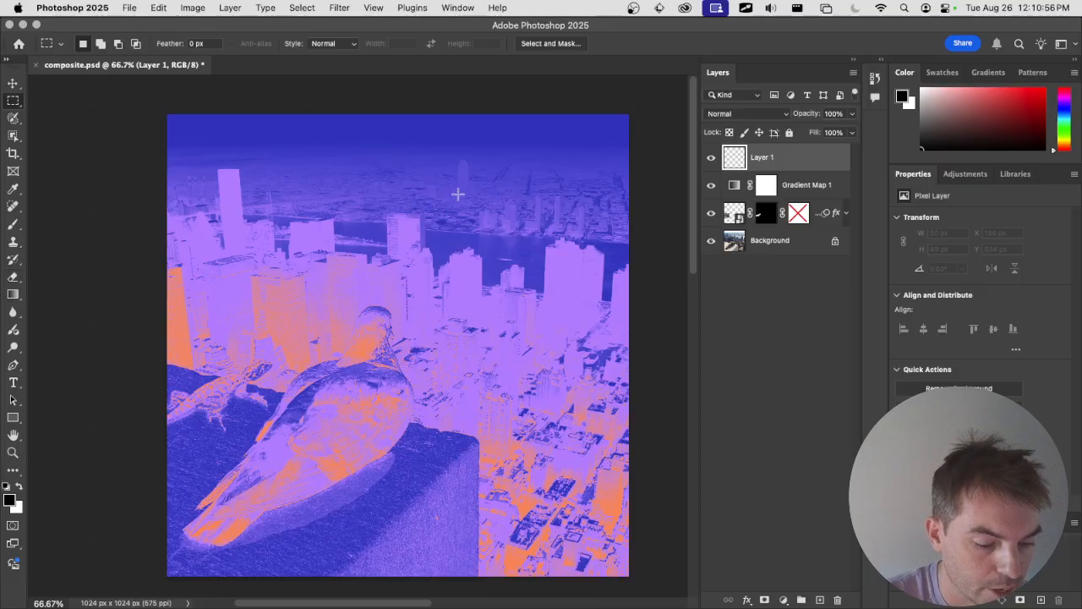
pyautogui.click(13, 294)
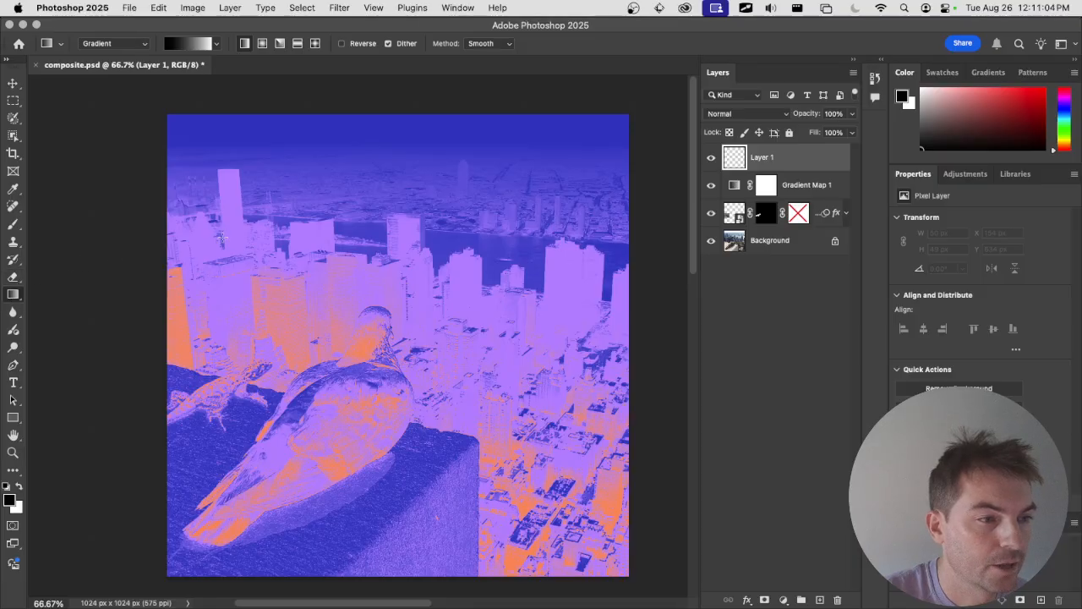
pyautogui.moveTo(451, 181)
pyautogui.mouseDown()
pyautogui.moveTo(413, 309)
pyautogui.moveTo(398, 466)
pyautogui.moveTo(383, 471)
pyautogui.mouseUp()
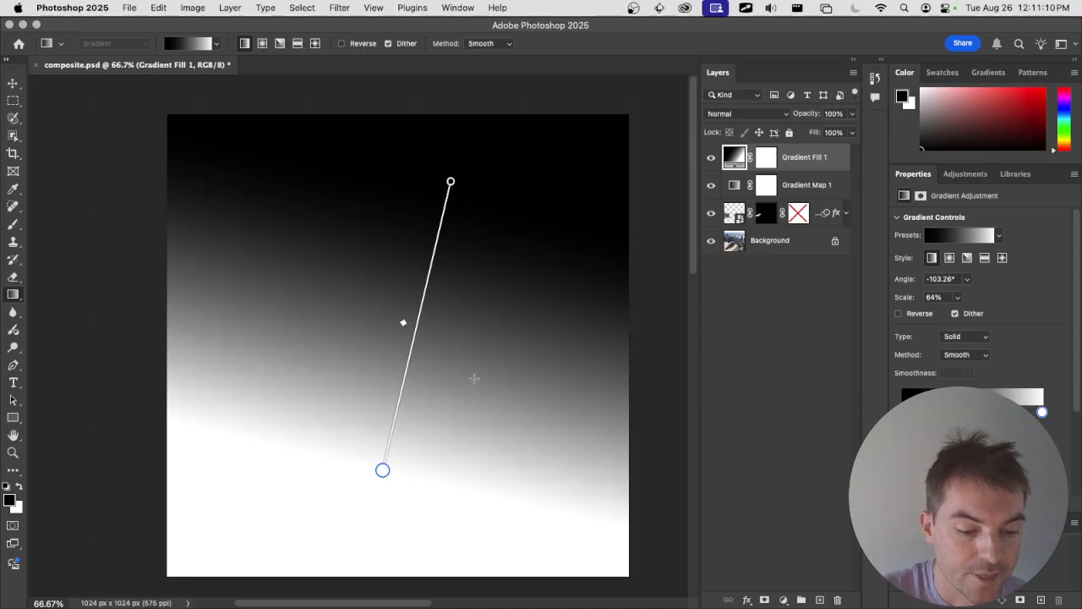
# Set the gradient fill to Soft Light and reposition both ends for an angle of about -78° and a scale of 86%.
pyautogui.click(762, 115)
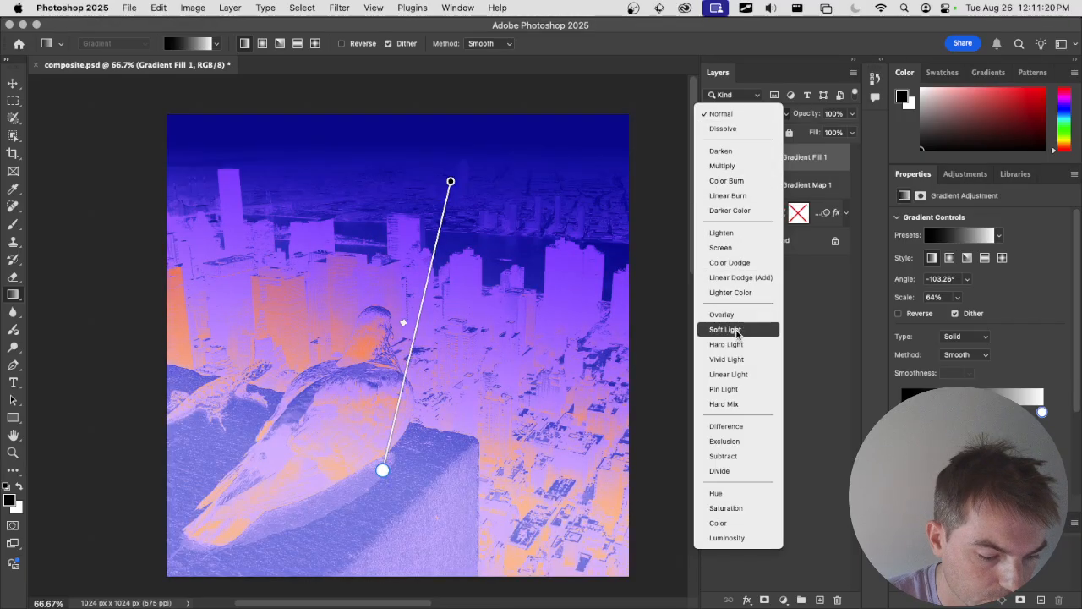
pyautogui.click(737, 330)
pyautogui.moveTo(382, 478); pyautogui.dragTo(597, 557)
pyautogui.moveTo(451, 181); pyautogui.dragTo(367, 162)
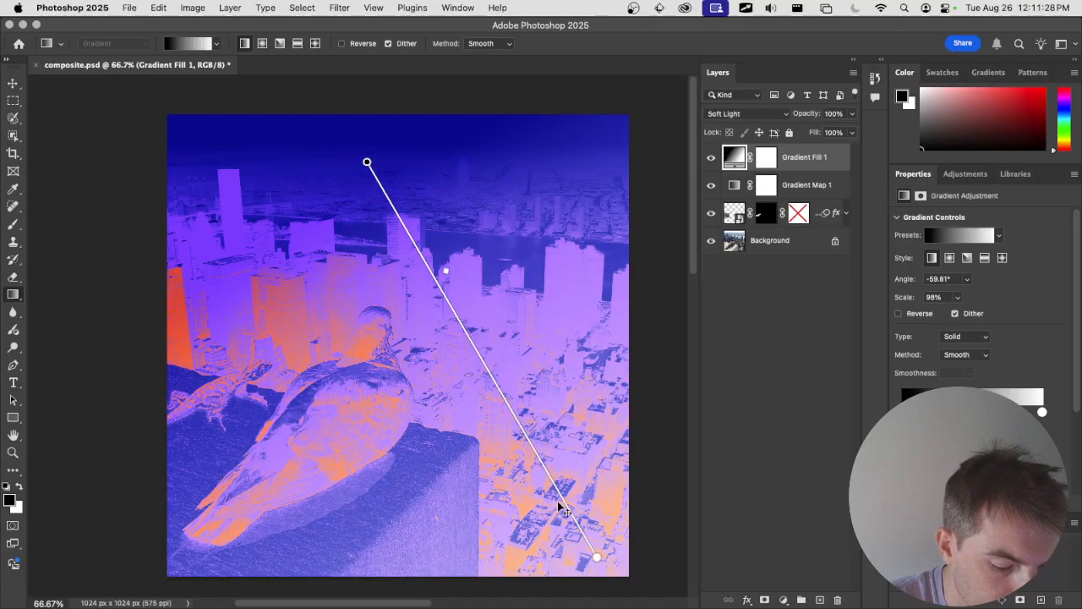
pyautogui.moveTo(597, 558); pyautogui.dragTo(449, 552)
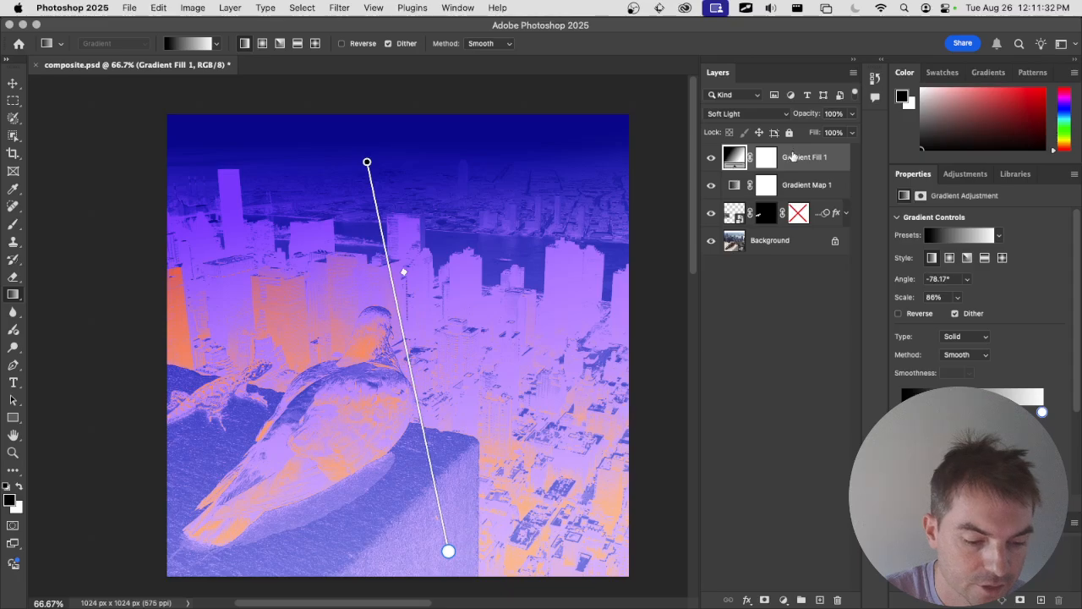
# Convert the gradient fill to a Smart Object and add uniform, non-monochromatic noise of about 30.7%.
pyautogui.click(339, 7)
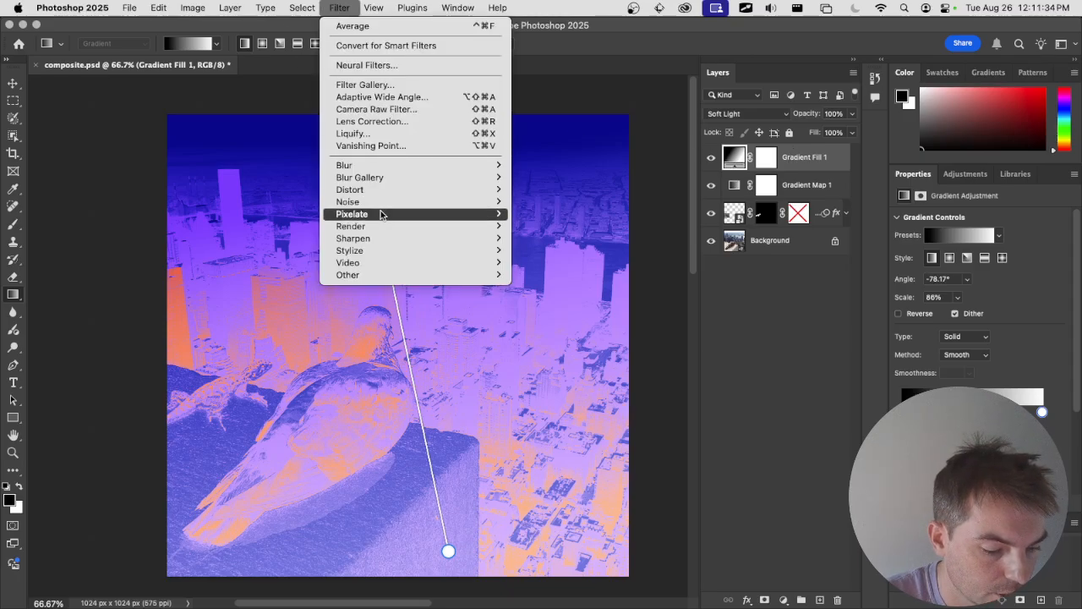
pyautogui.moveTo(384, 208)
pyautogui.click(550, 202)
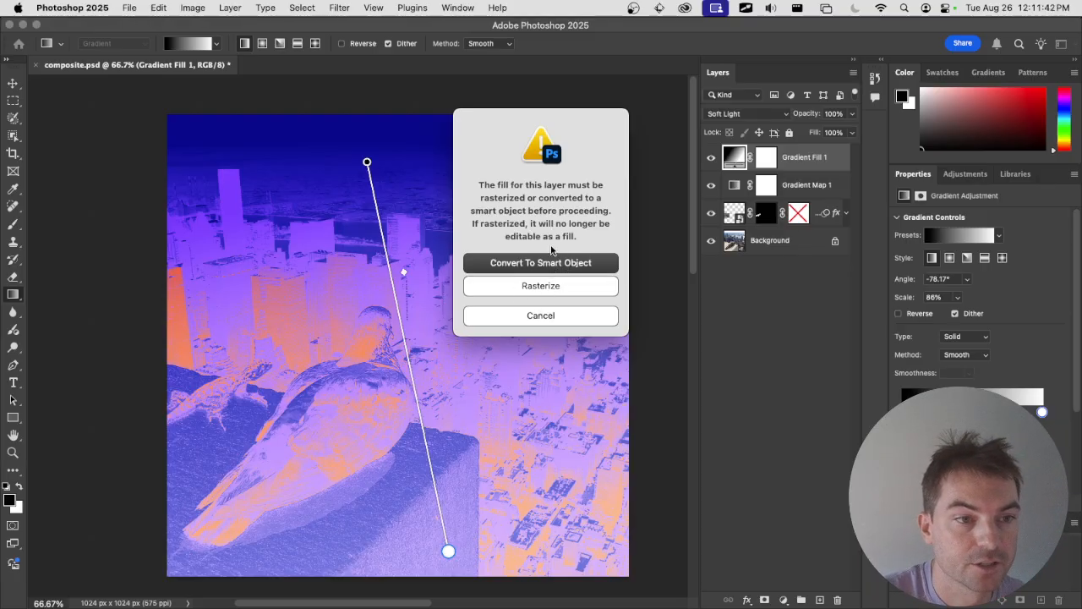
pyautogui.click(547, 265)
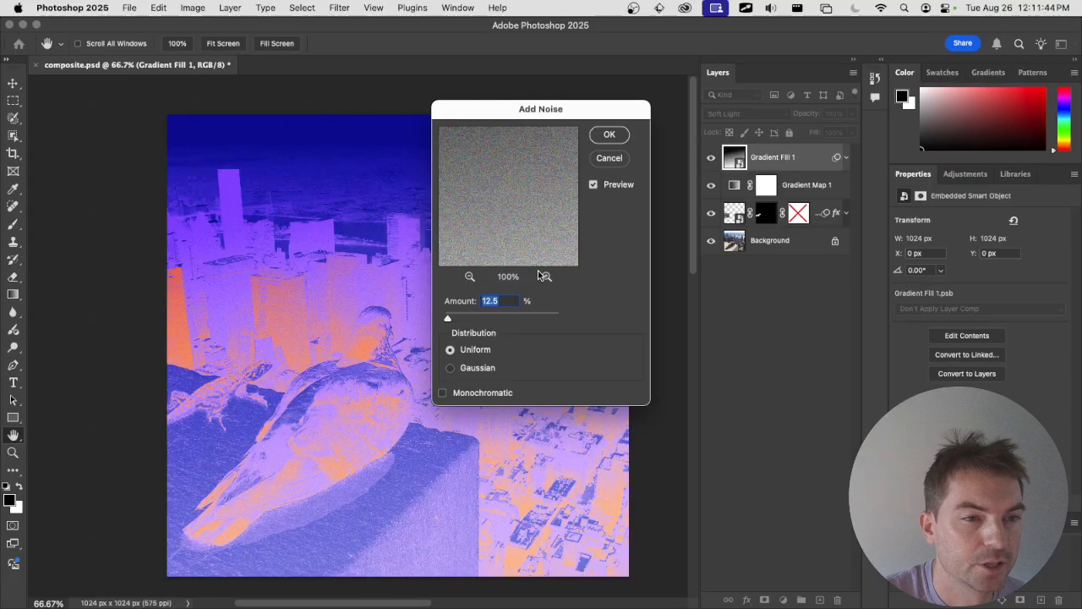
pyautogui.moveTo(541, 119); pyautogui.dragTo(689, 229)
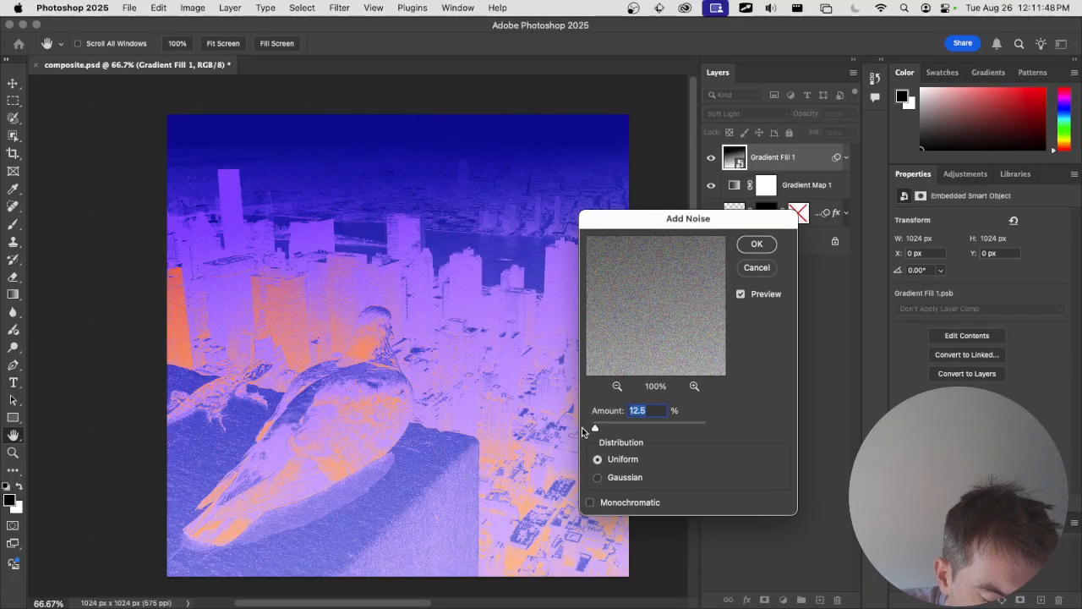
pyautogui.moveTo(594, 428); pyautogui.dragTo(653, 427)
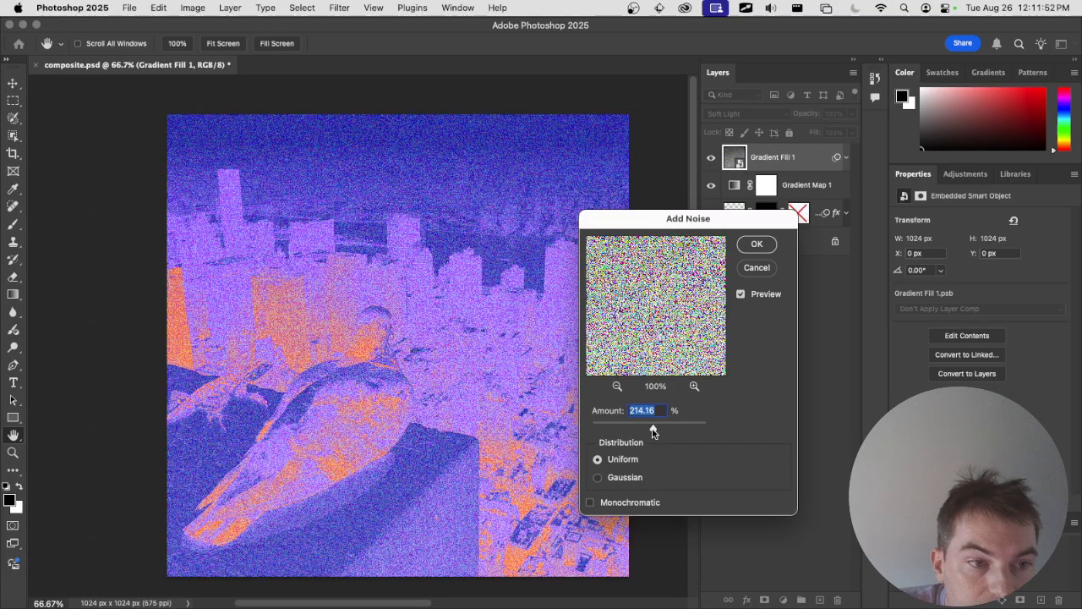
pyautogui.moveTo(653, 430); pyautogui.dragTo(597, 430)
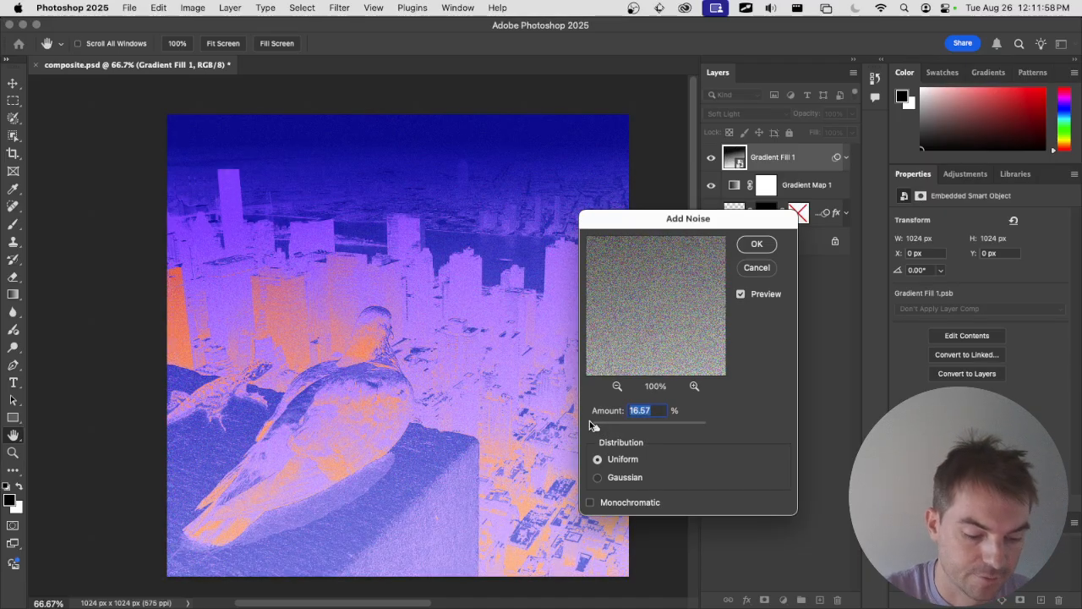
pyautogui.click(631, 504)
pyautogui.click(629, 504)
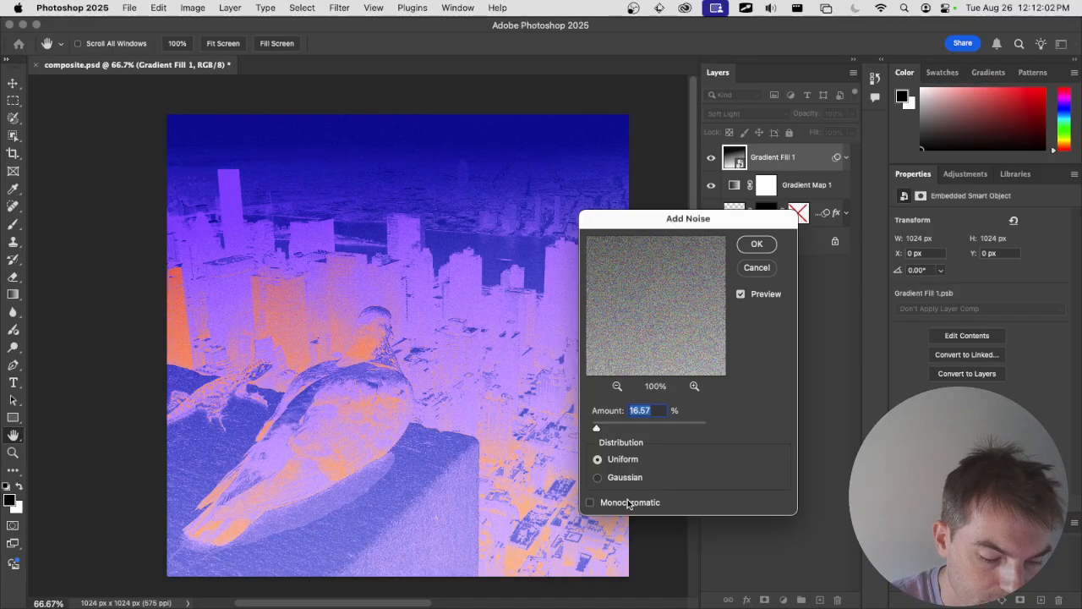
pyautogui.moveTo(596, 428); pyautogui.dragTo(600, 430)
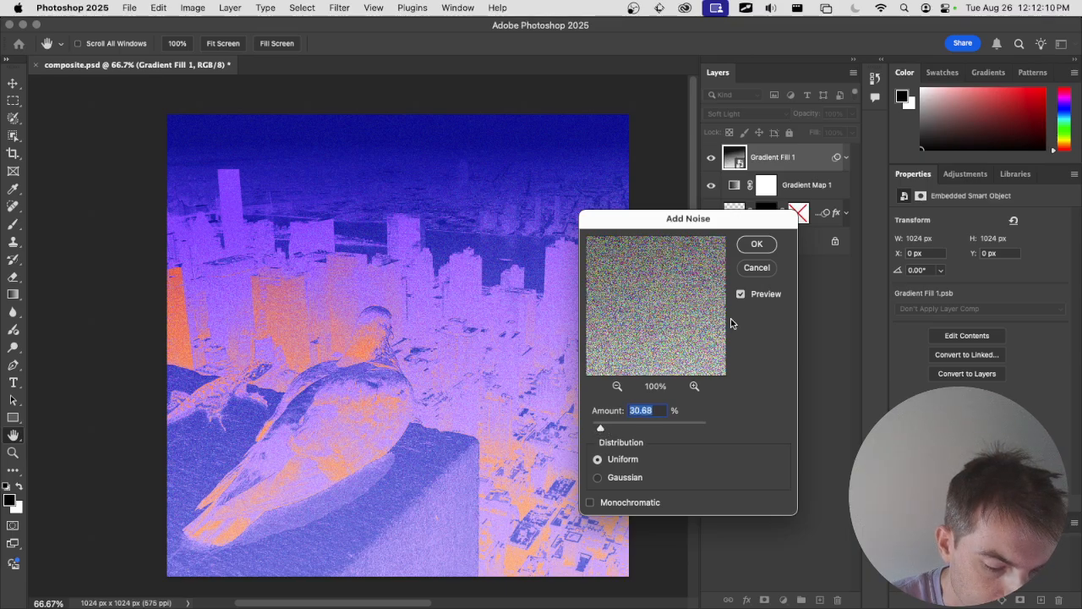
pyautogui.click(770, 248)
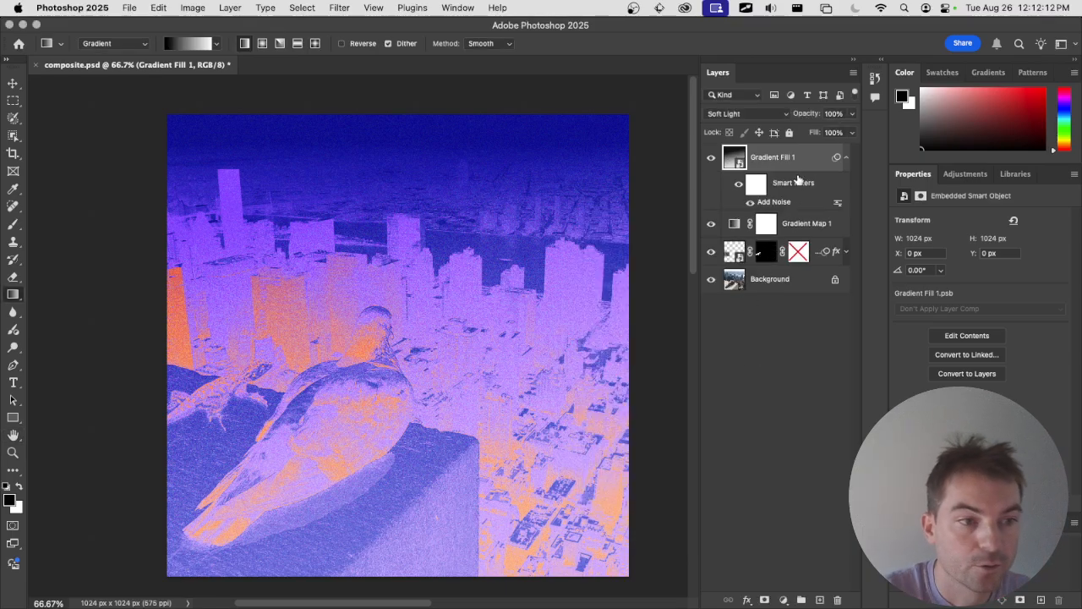
# Compare the image with and without the Add Noise smart filter, and collapse the gradient layer's filter list.
pyautogui.click(749, 202)
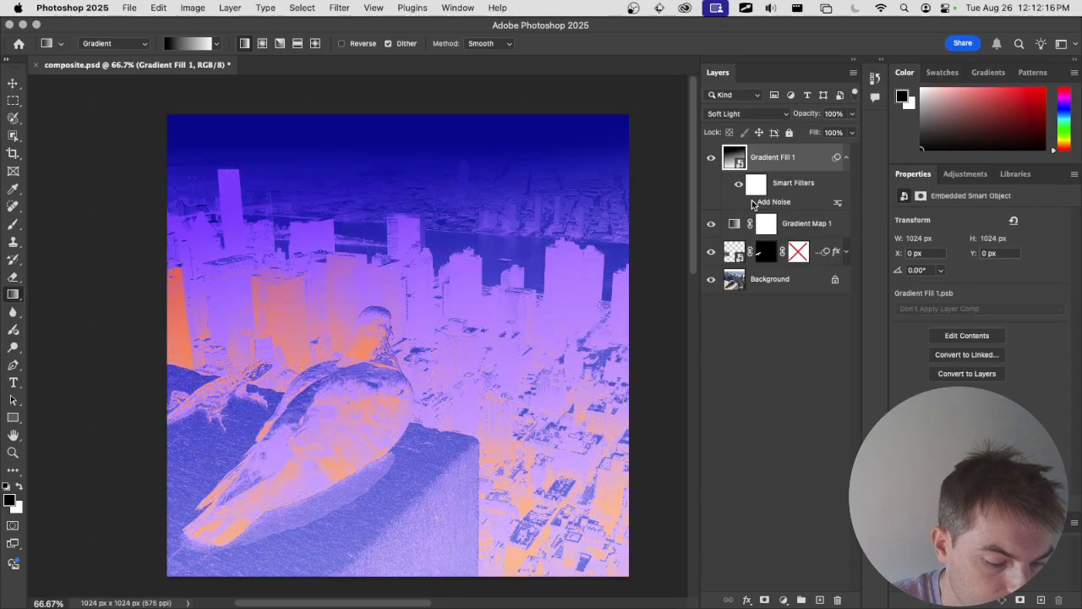
pyautogui.click(751, 203)
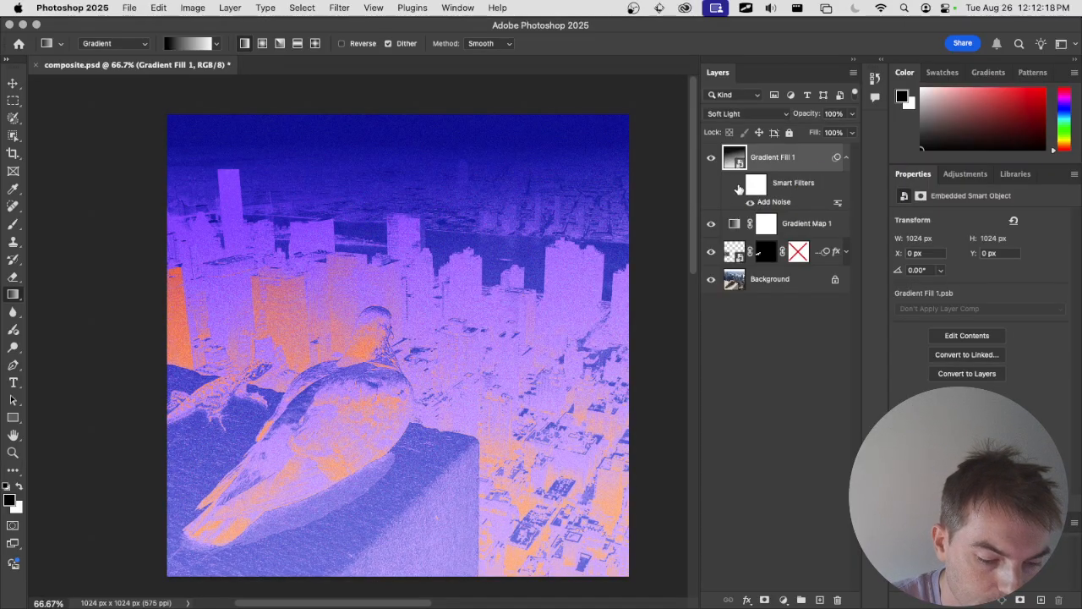
pyautogui.click(739, 185)
pyautogui.click(750, 203)
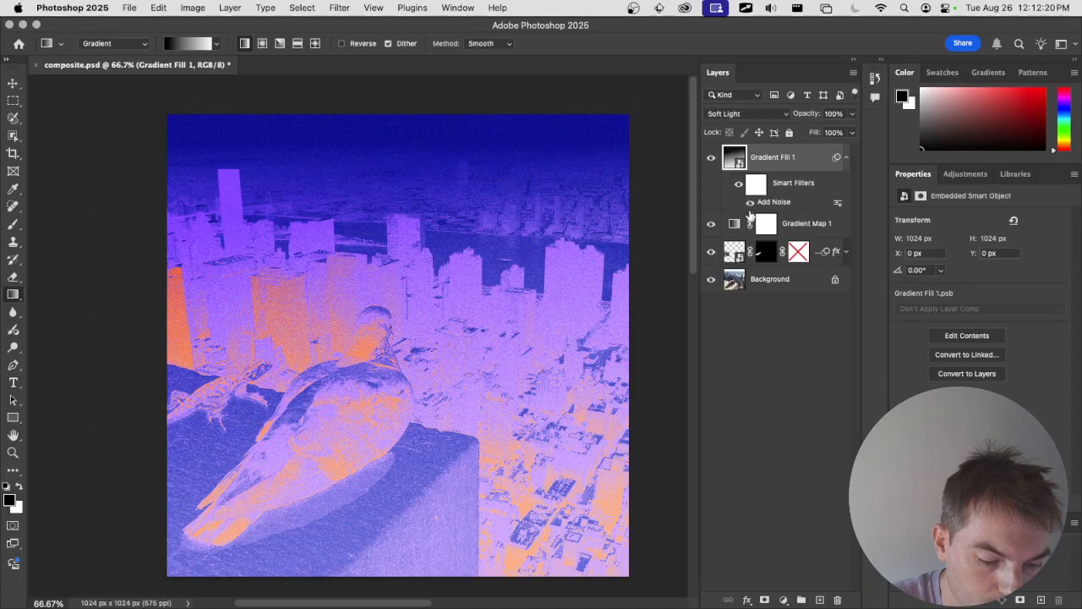
pyautogui.click(845, 158)
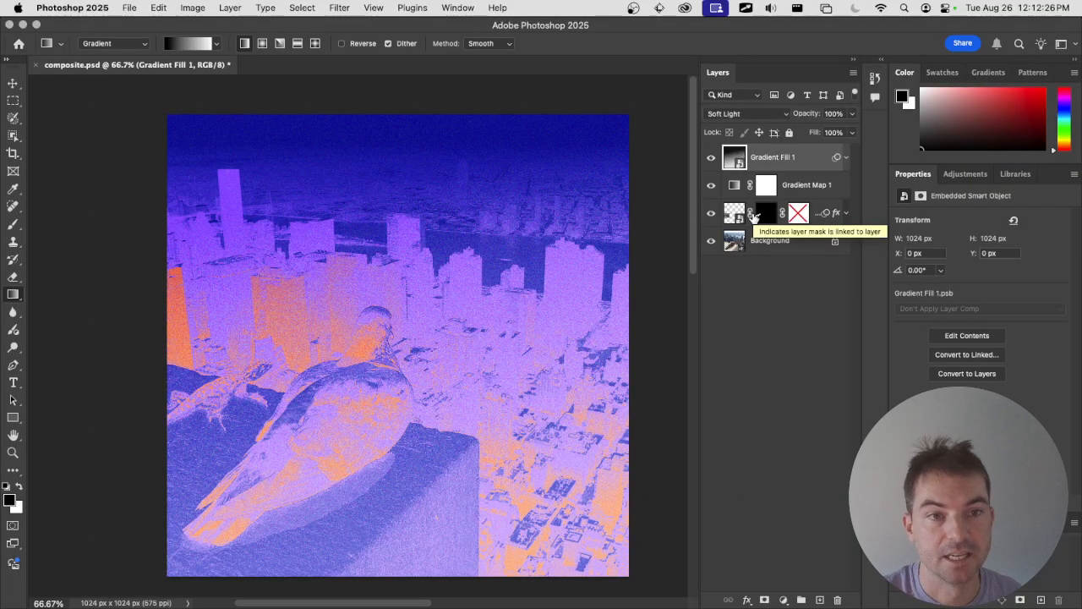
pyautogui.click(979, 181)
pyautogui.scroll(-5, 977, 291)
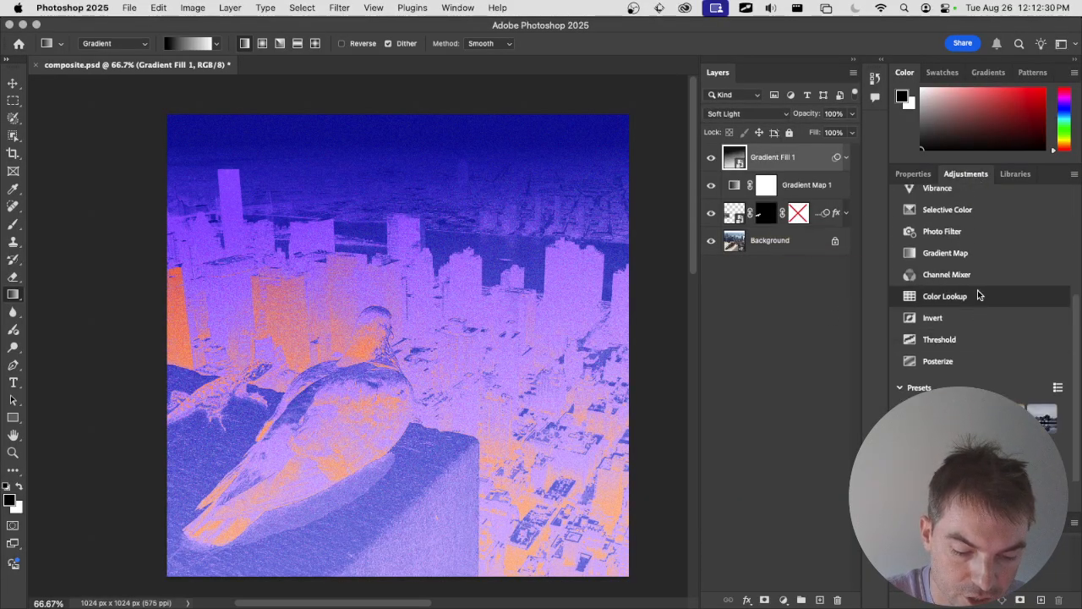
pyautogui.click(339, 8)
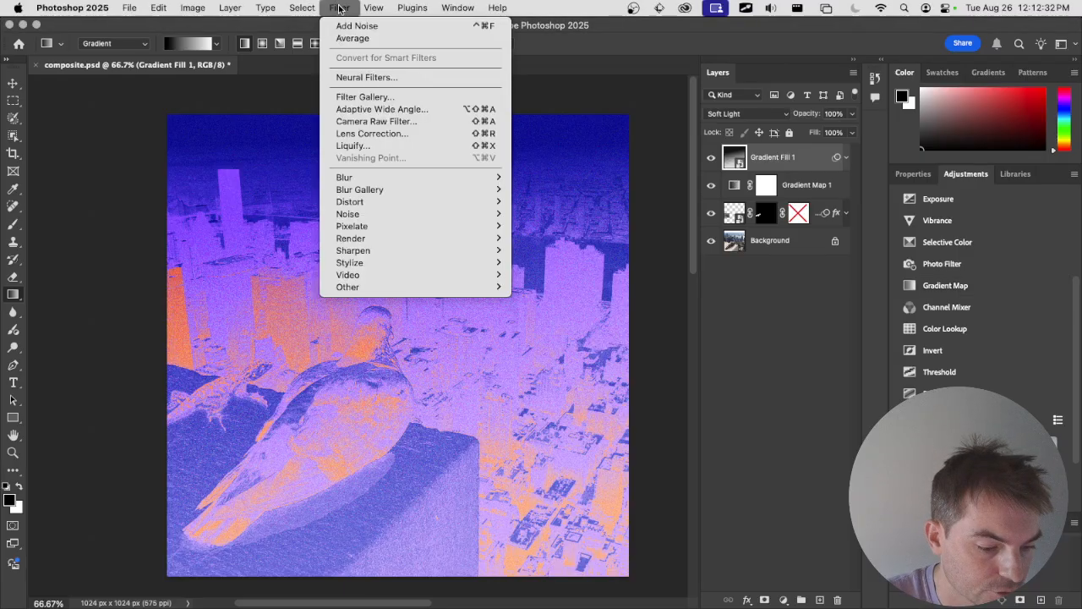
pyautogui.moveTo(380, 263)
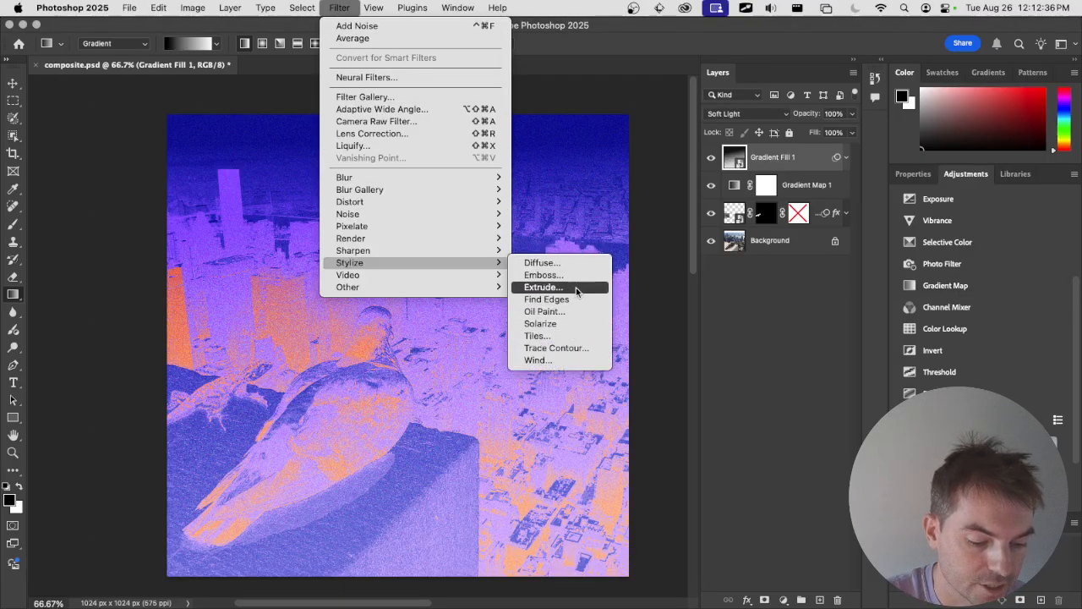
pyautogui.click(781, 303)
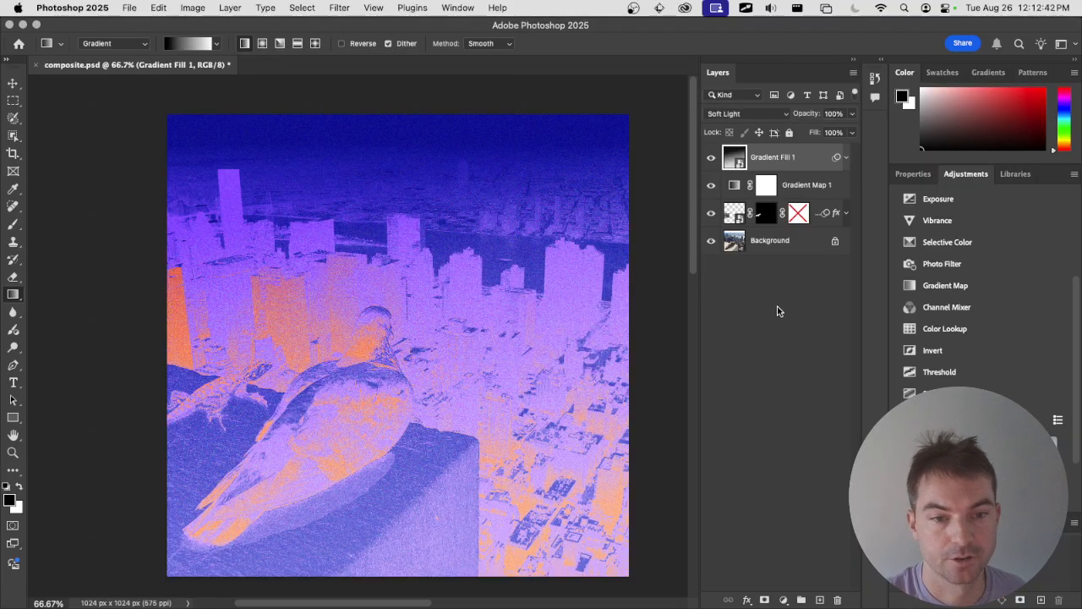
# Save the composite and switch to the TextEdit notes, placing the cursor after the "Blending review" item.
pyautogui.press('super+s')
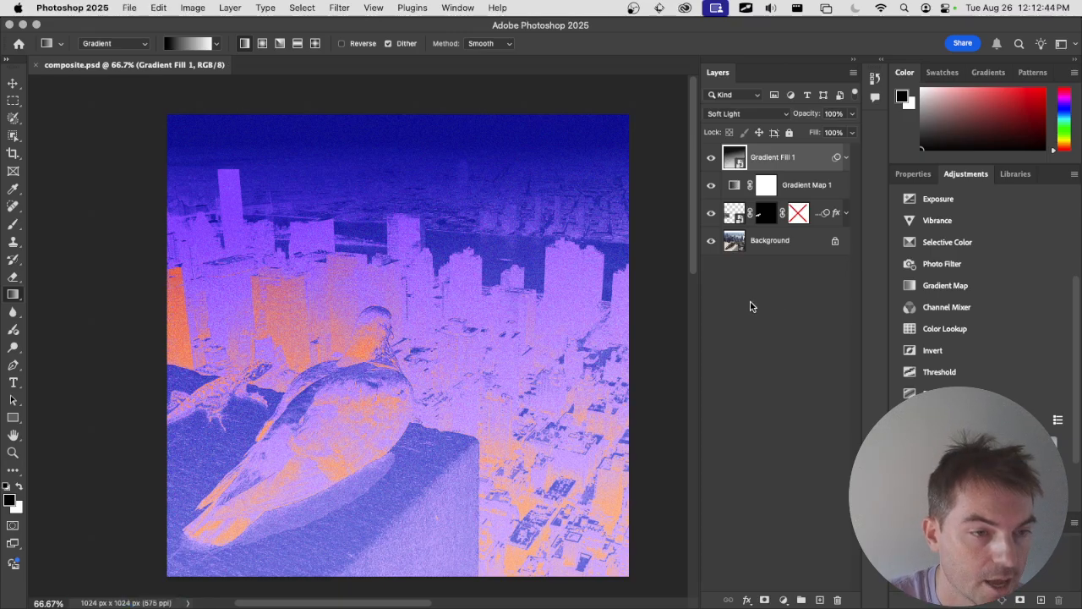
pyautogui.press('super+Tab')
pyautogui.press('super+Tab')
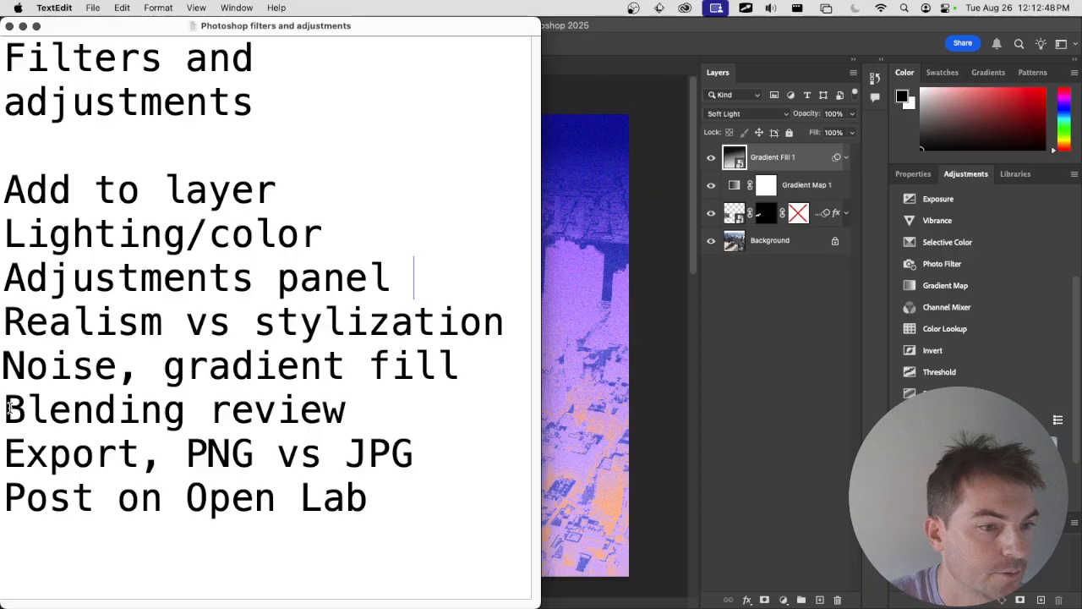
pyautogui.moveTo(5, 407); pyautogui.dragTo(337, 403)
pyautogui.click(361, 400)
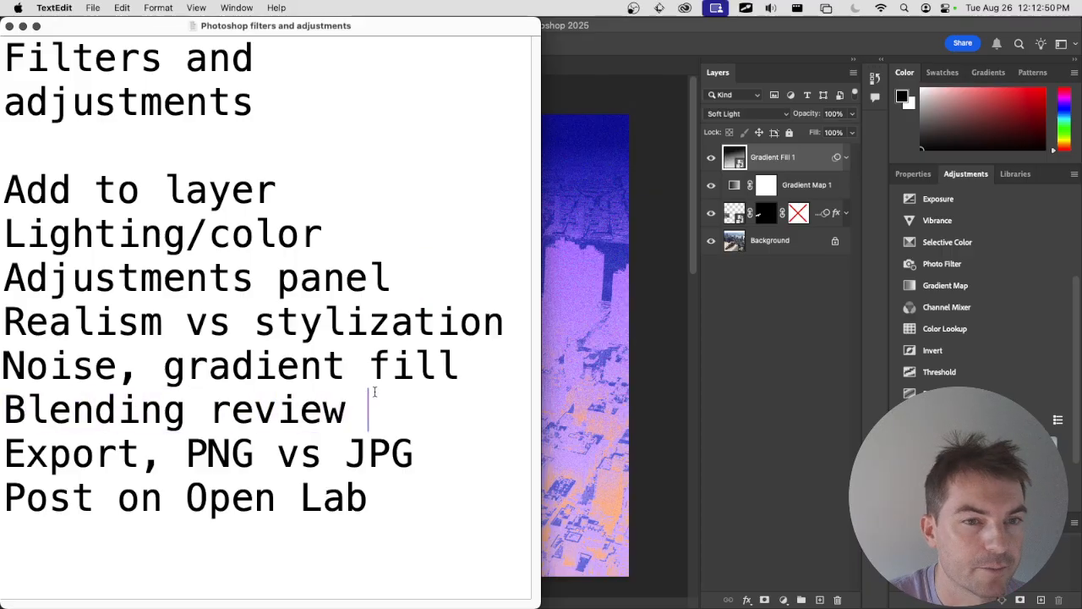
# Switch to Photoshop, try Normal blending on the gradient fill layer, and return it to Soft Light.
pyautogui.click(766, 278)
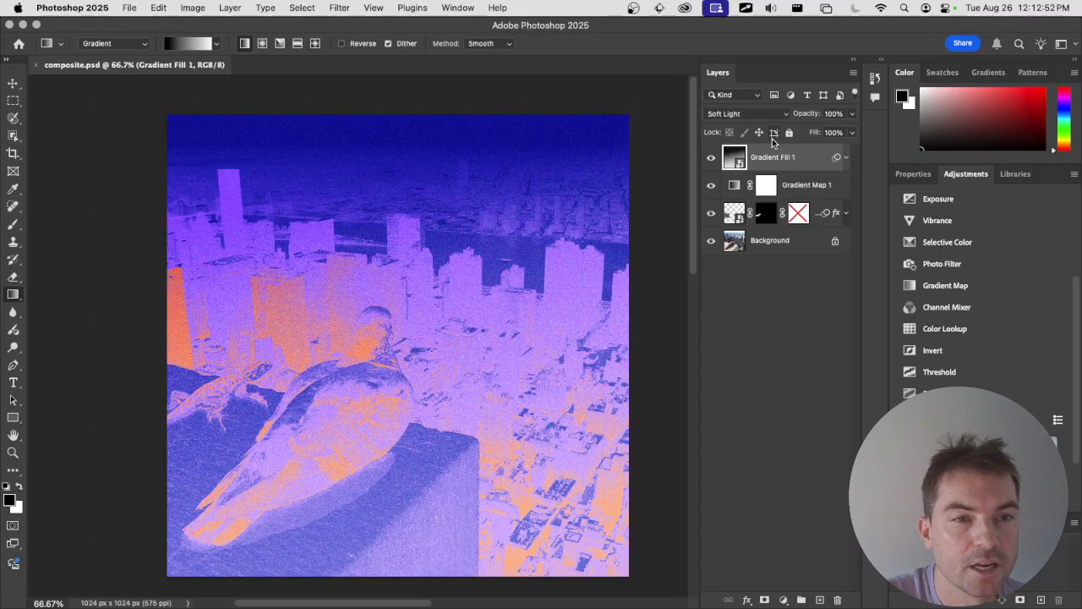
pyautogui.click(755, 114)
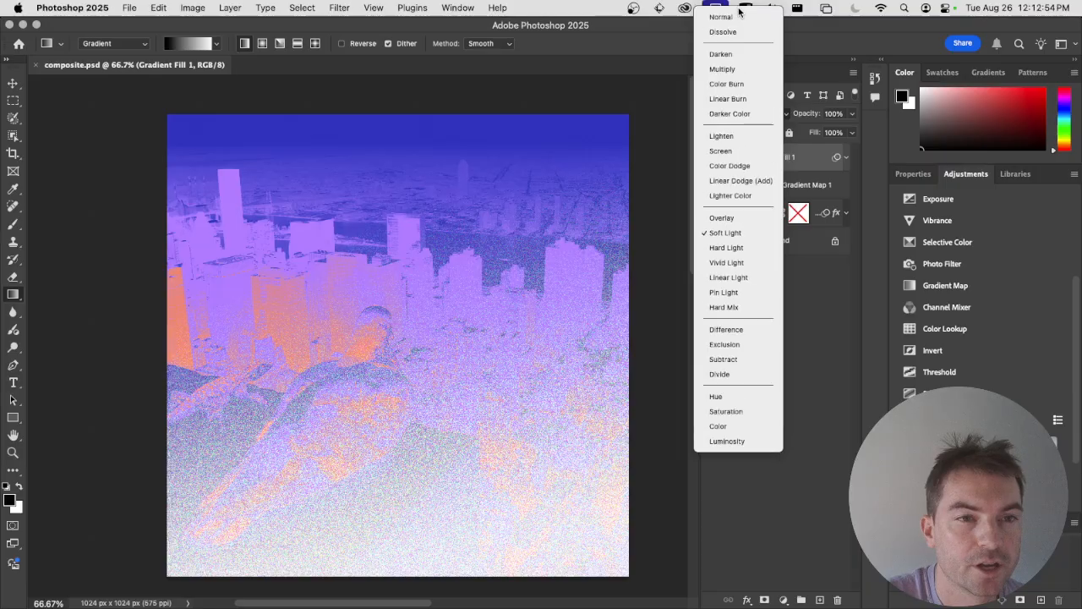
pyautogui.click(734, 12)
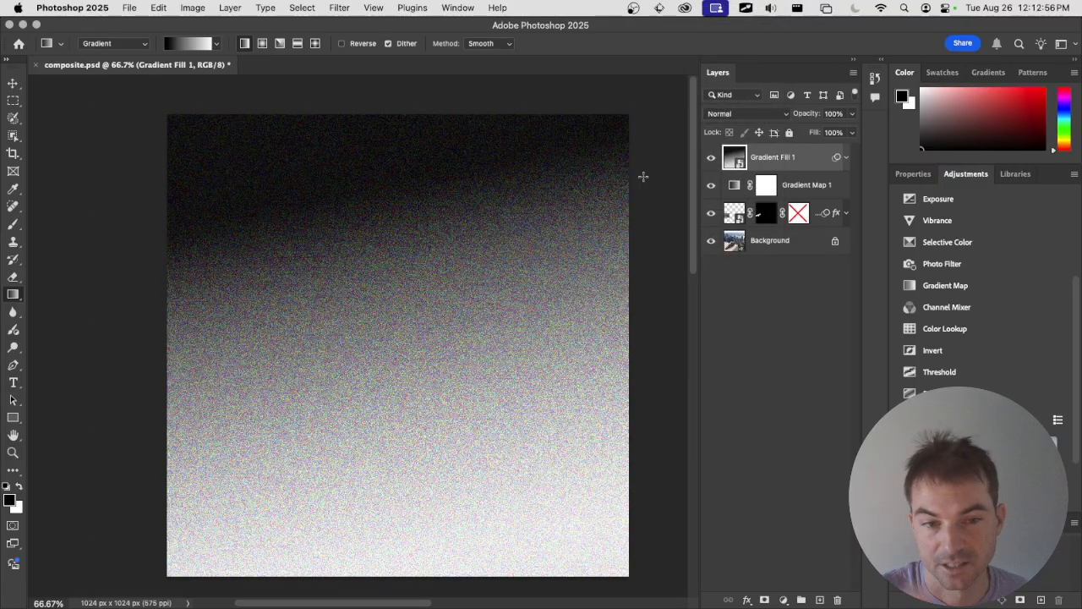
pyautogui.click(749, 113)
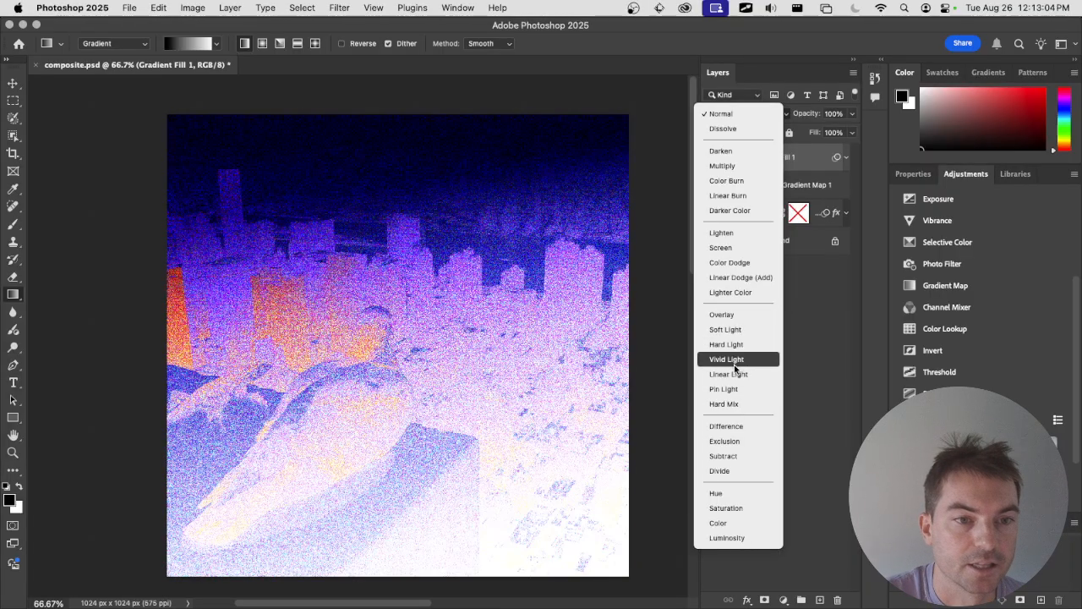
pyautogui.click(736, 330)
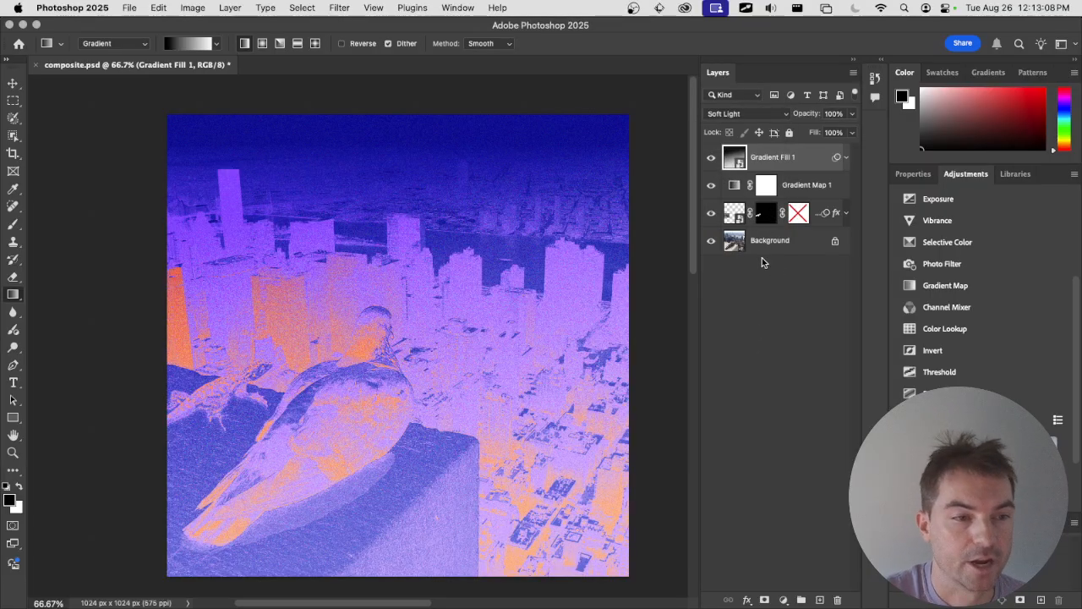
# Save the composite and open its Export As settings.
pyautogui.press('super+s')
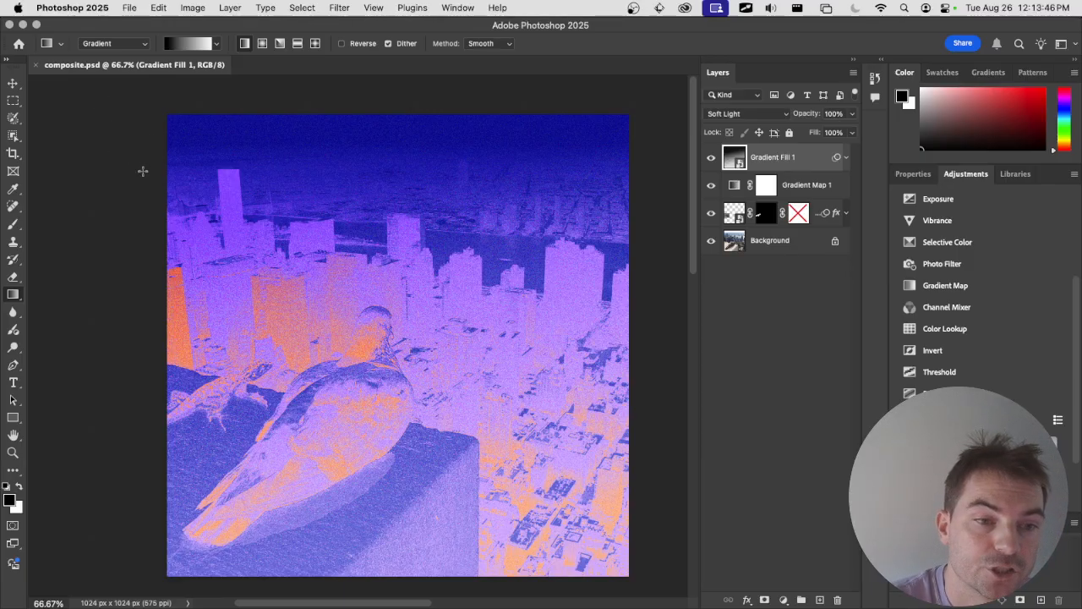
pyautogui.click(128, 14)
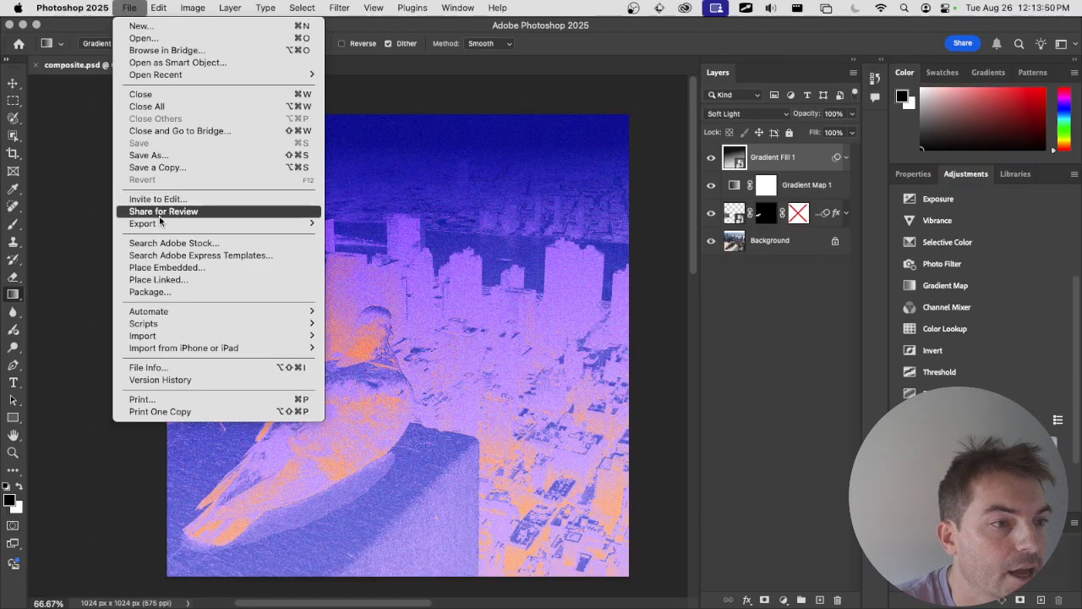
pyautogui.moveTo(165, 224)
pyautogui.click(391, 235)
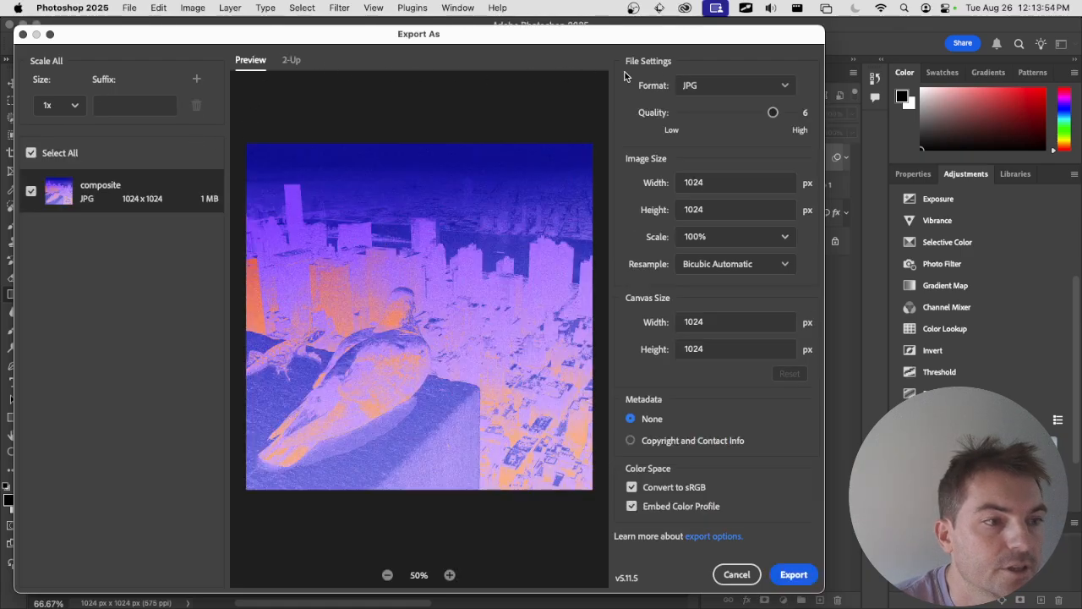
pyautogui.moveTo(821, 29); pyautogui.dragTo(861, 26)
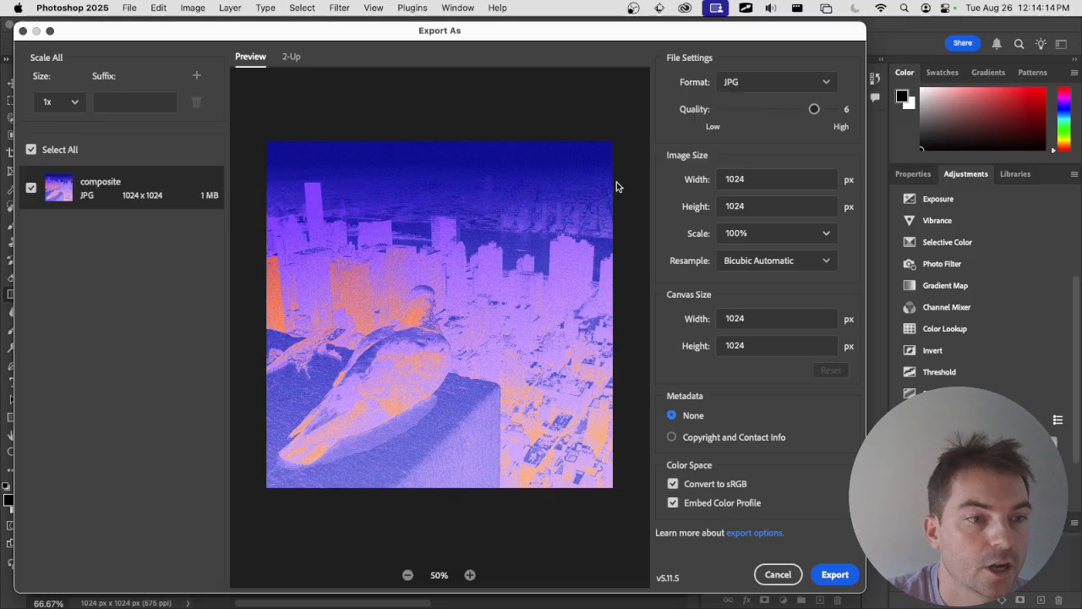
# Examine the JPG export preview at 100%, and compare two side-by-side previews of the pigeon's head at 300%.
pyautogui.click(470, 575)
pyautogui.click(470, 575)
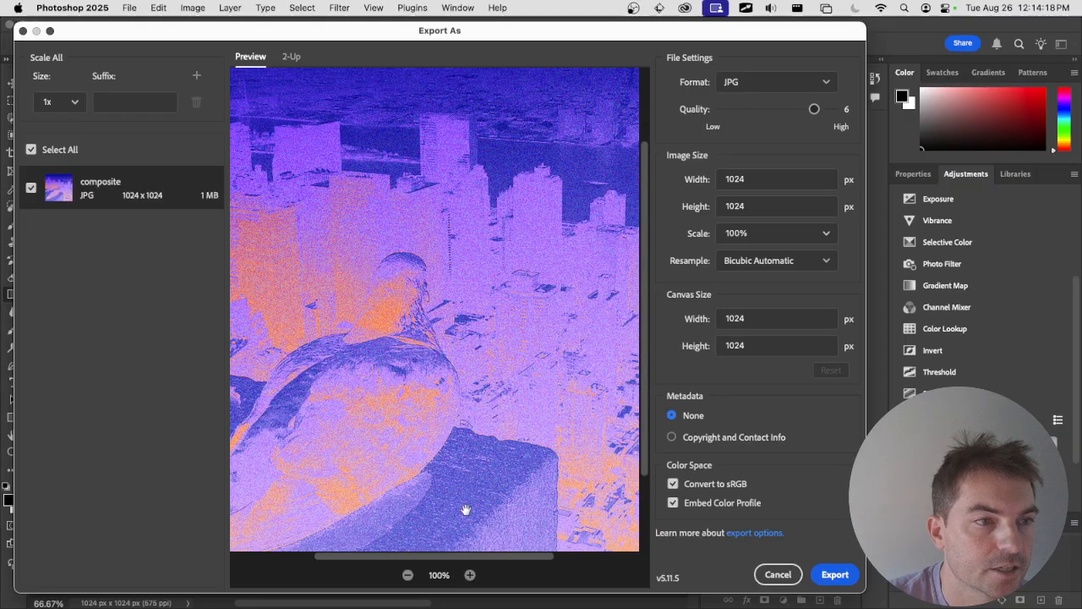
pyautogui.click(290, 56)
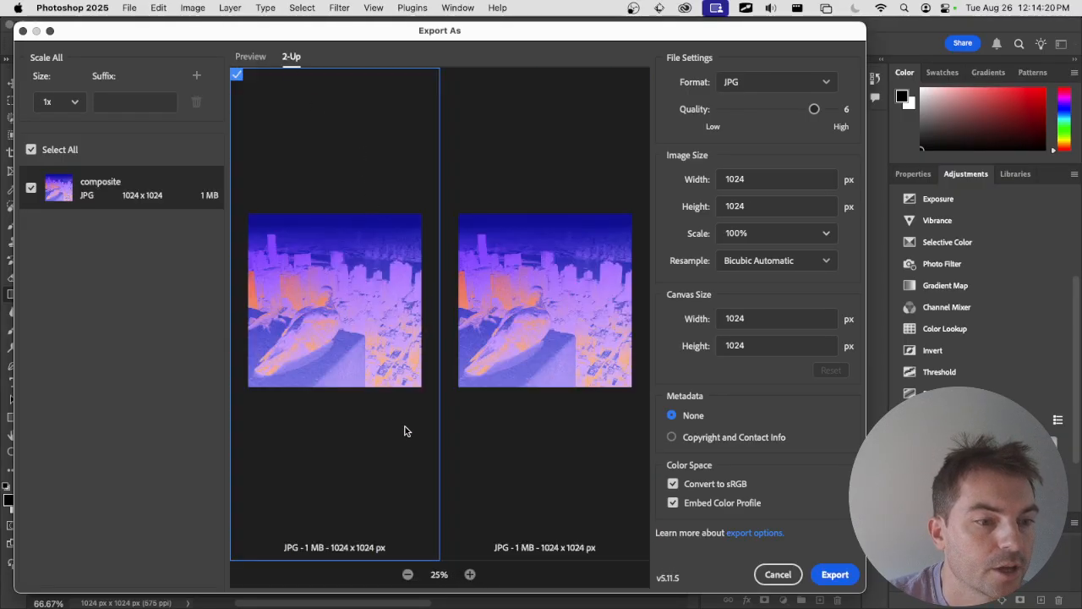
pyautogui.click(470, 575)
pyautogui.click(470, 575)
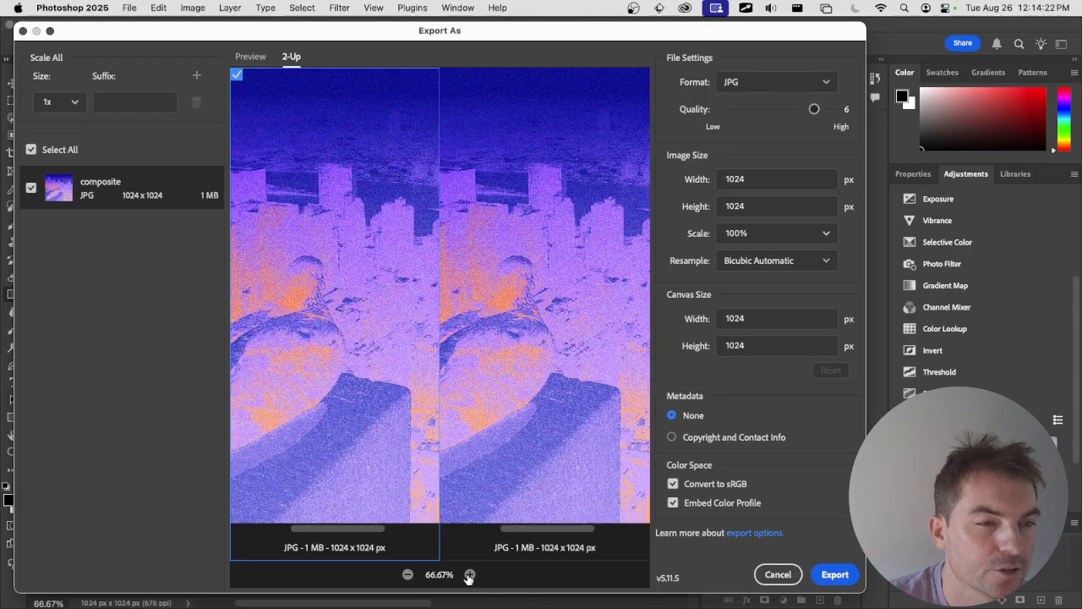
pyautogui.click(470, 575)
pyautogui.click(470, 575)
pyautogui.click(471, 575)
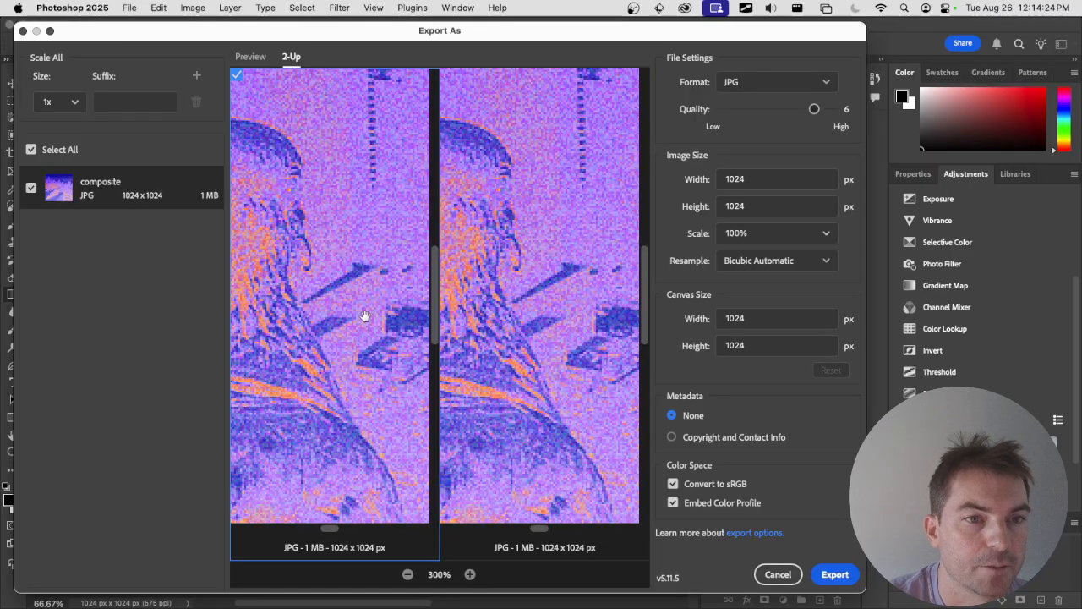
pyautogui.moveTo(297, 221); pyautogui.dragTo(323, 242)
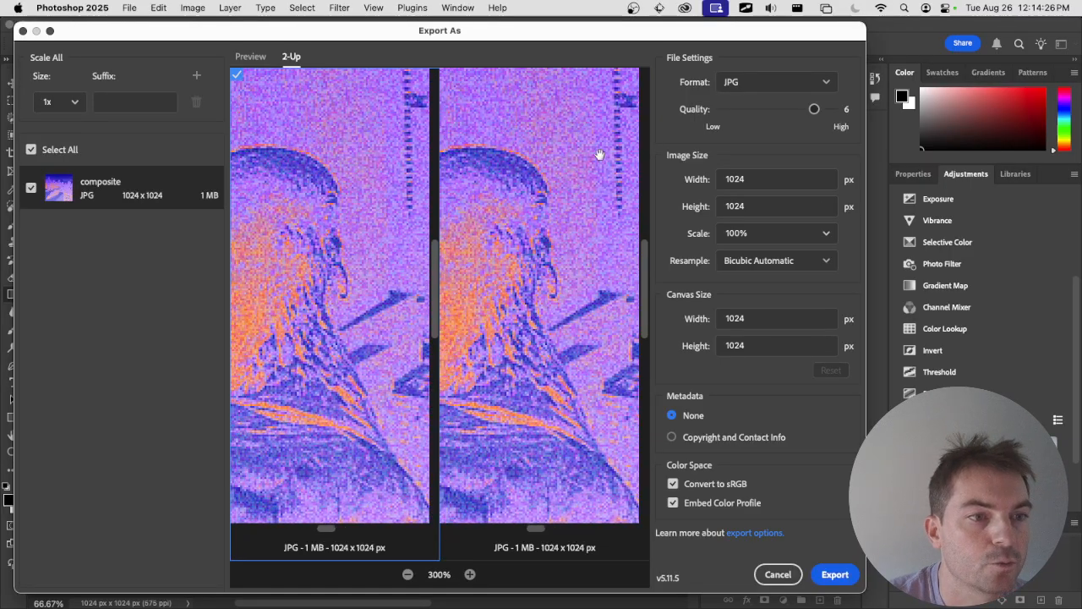
# Try lower JPG quality, setting the second preview to 1, and compare it with the quality 6 preview at 500%.
pyautogui.moveTo(814, 109)
pyautogui.mouseDown()
pyautogui.moveTo(777, 111)
pyautogui.moveTo(813, 109)
pyautogui.mouseUp()
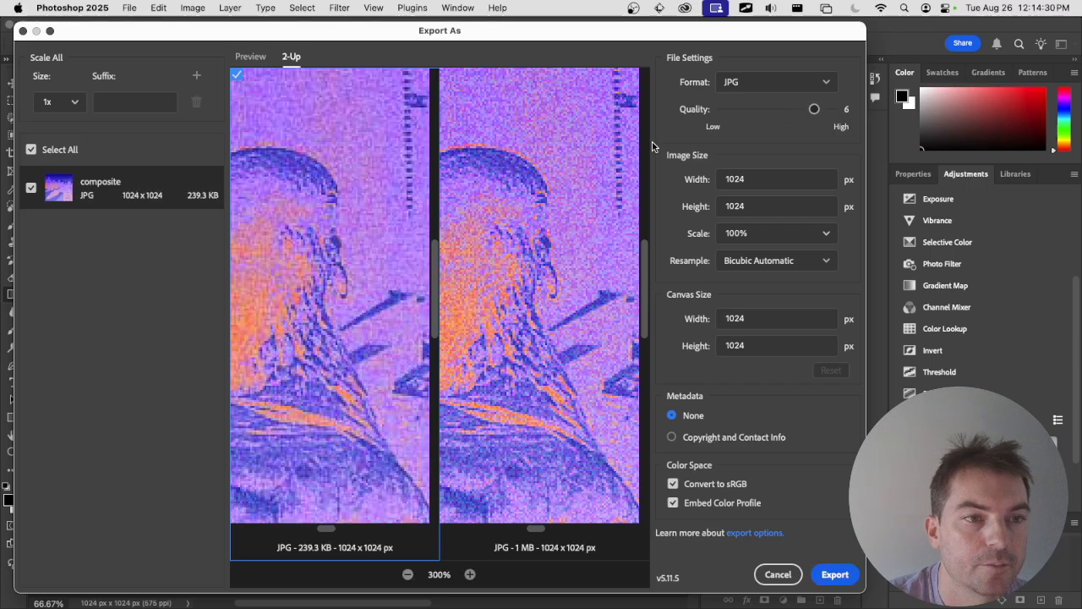
pyautogui.click(599, 146)
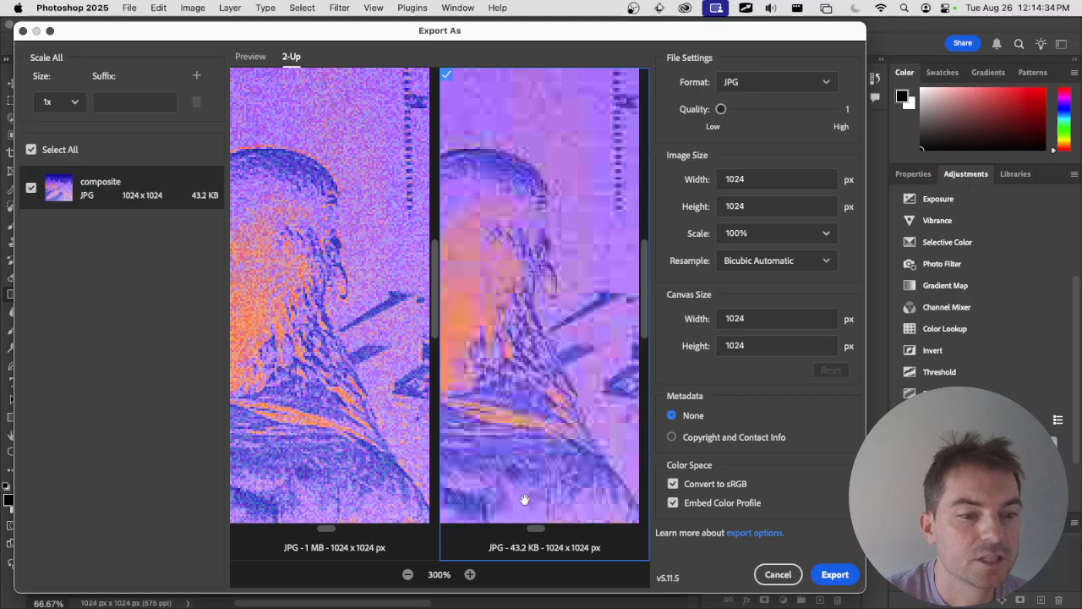
pyautogui.click(470, 574)
pyautogui.click(470, 574)
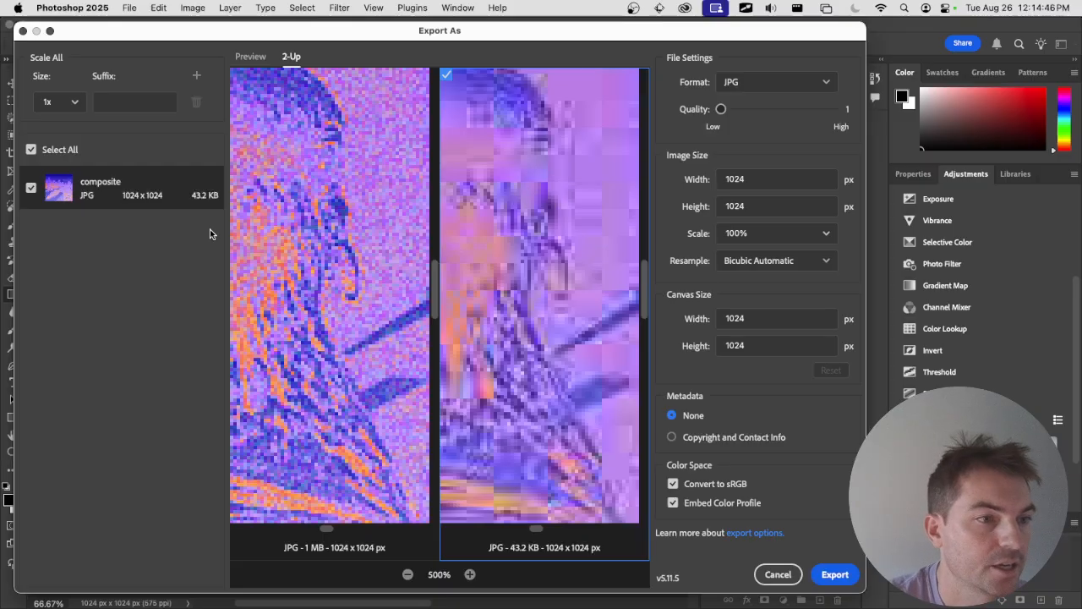
pyautogui.click(310, 199)
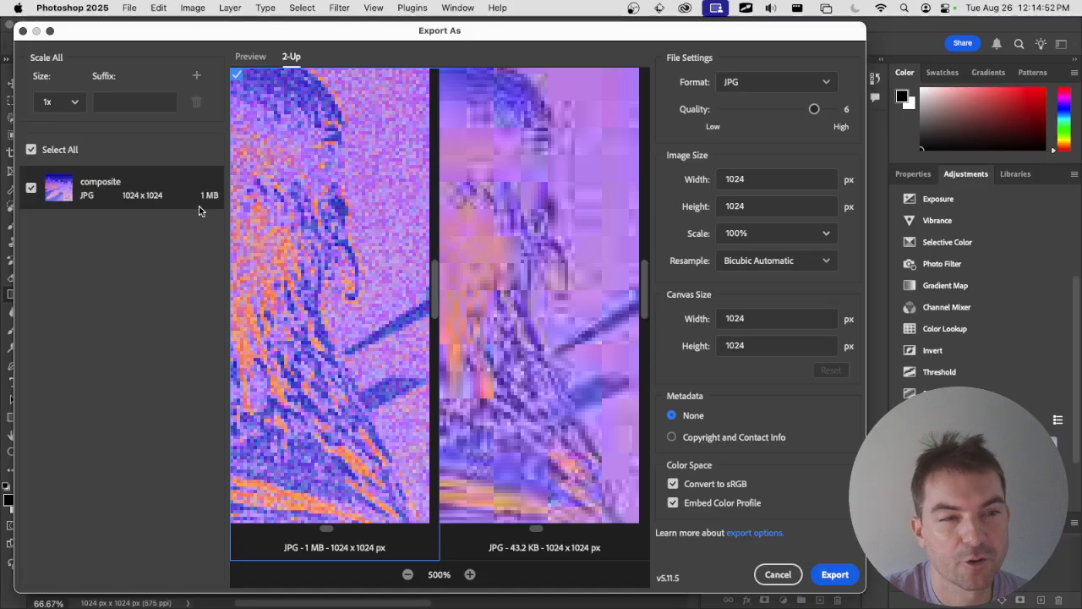
pyautogui.click(530, 210)
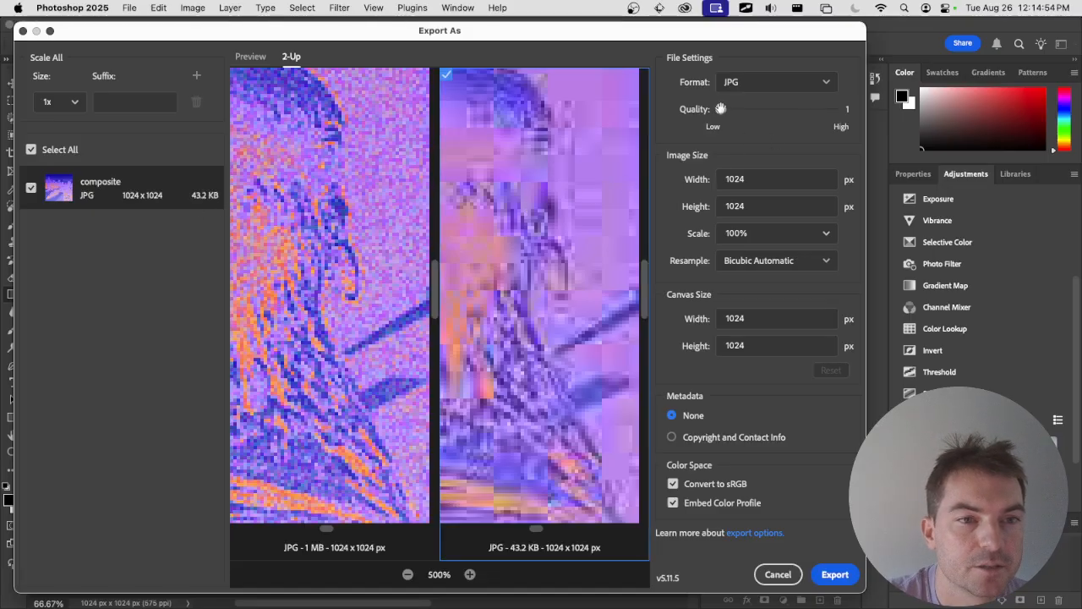
# Set the second preview's JPG quality to 5 and export the image as composite into the Image folder.
pyautogui.moveTo(721, 109); pyautogui.dragTo(792, 118)
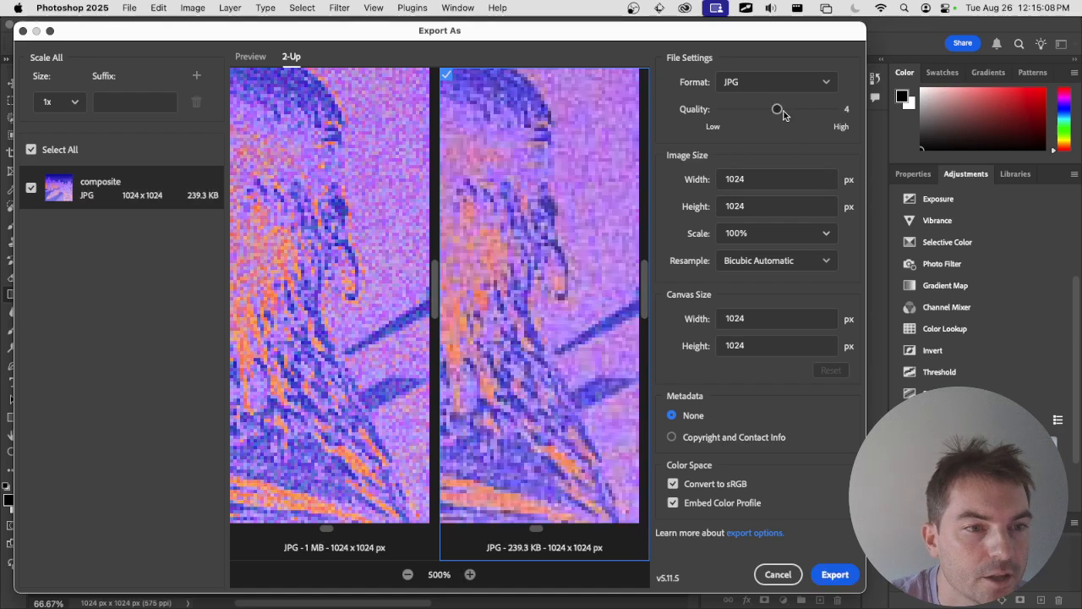
pyautogui.moveTo(782, 114); pyautogui.dragTo(795, 110)
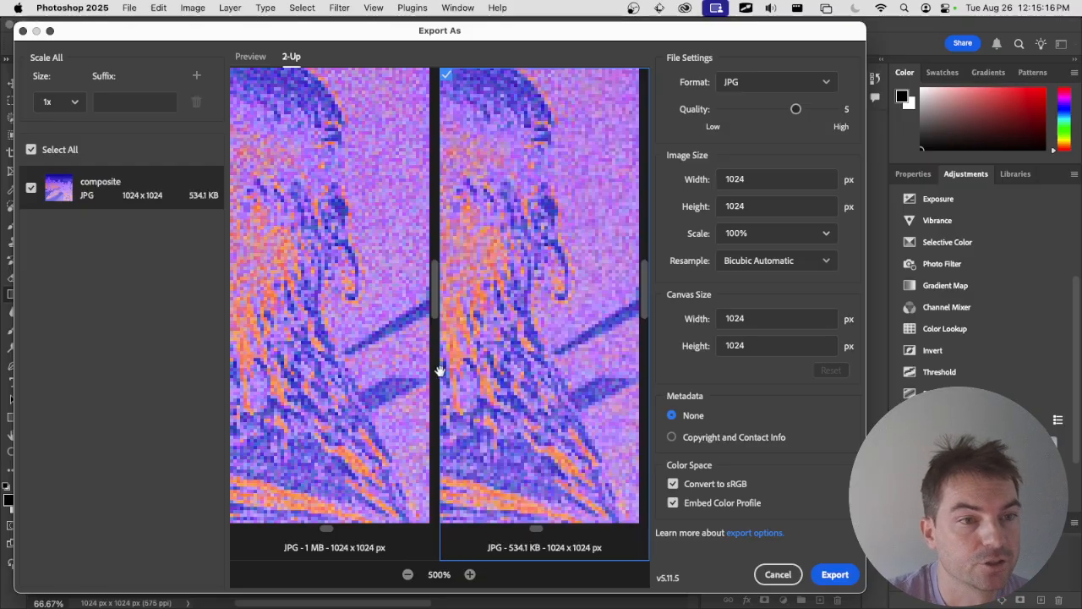
pyautogui.moveTo(566, 348); pyautogui.dragTo(369, 227)
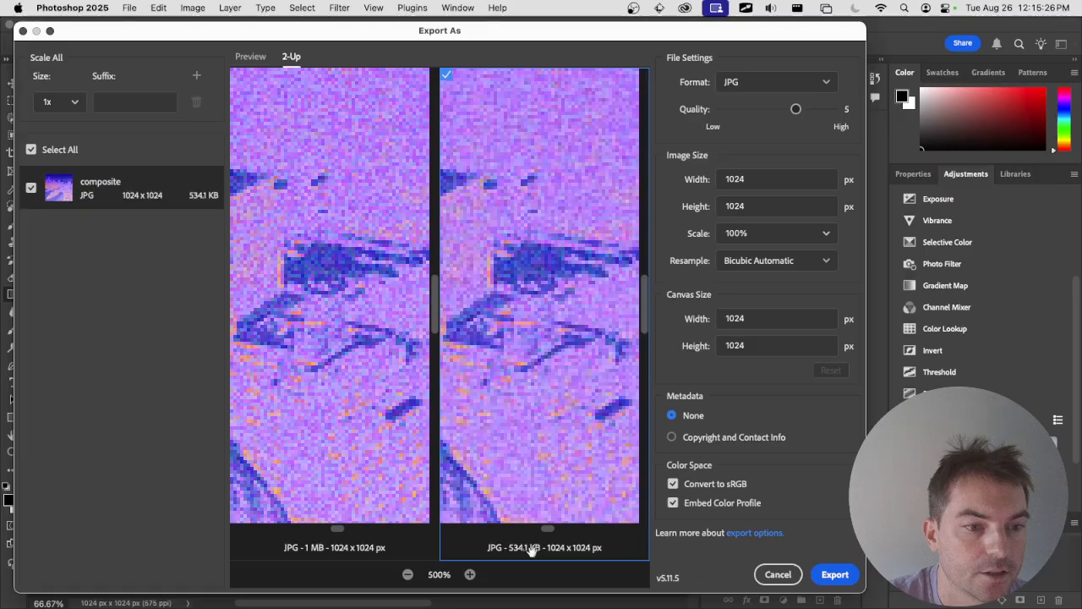
pyautogui.click(831, 579)
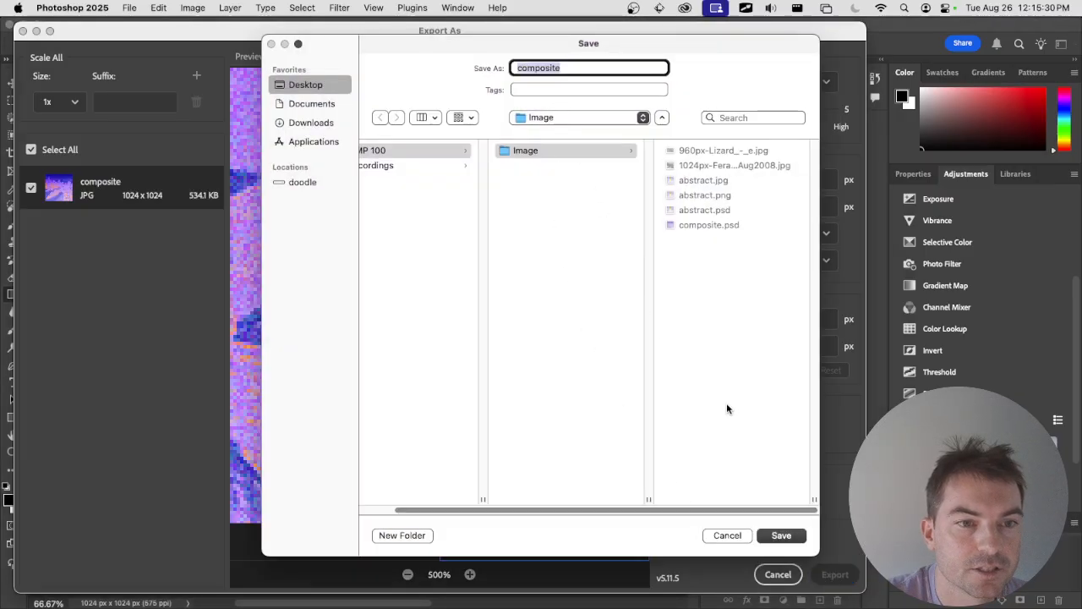
pyautogui.click(793, 535)
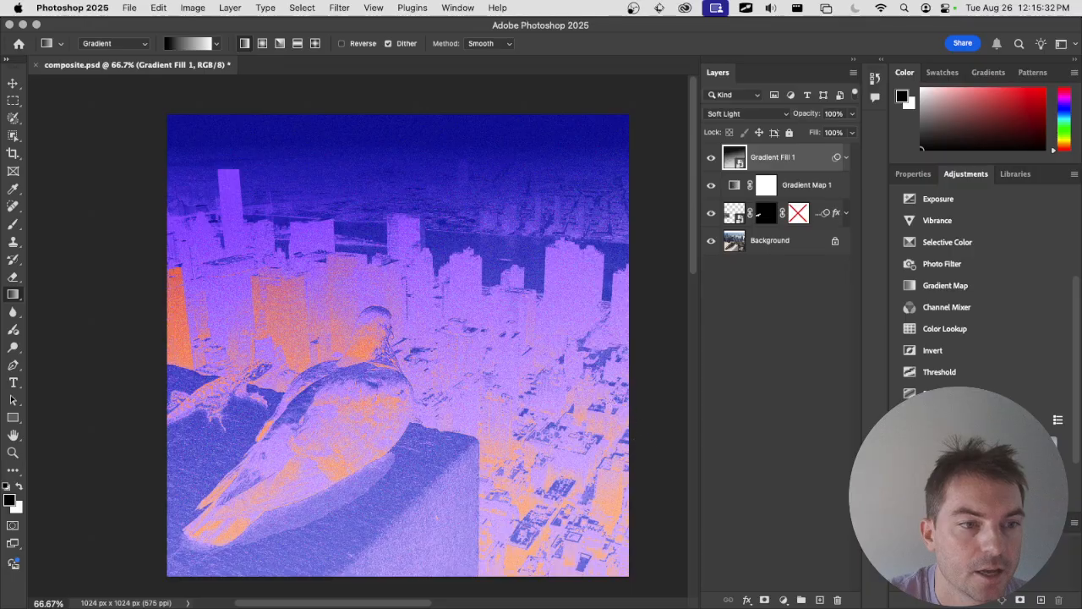
# Reopen the Export As settings for the composite and set the format to PNG.
pyautogui.click(127, 10)
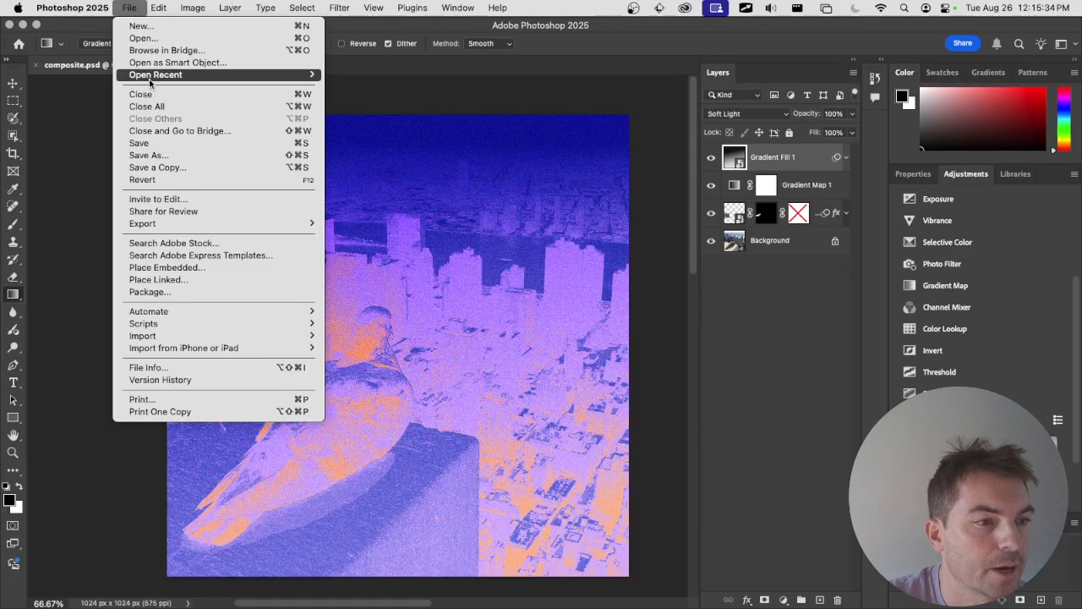
pyautogui.moveTo(200, 224)
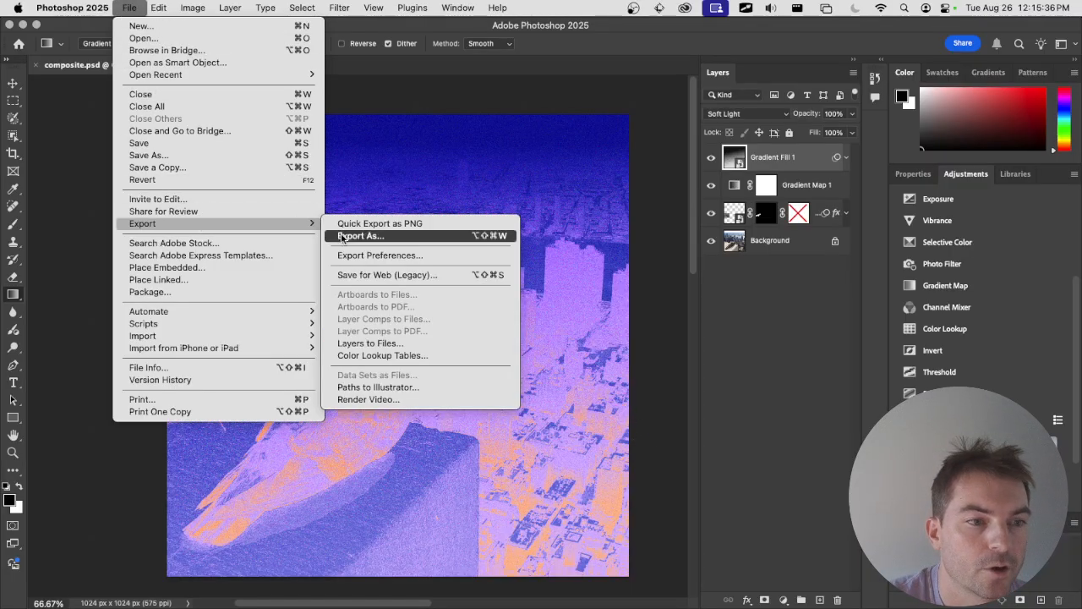
pyautogui.click(342, 235)
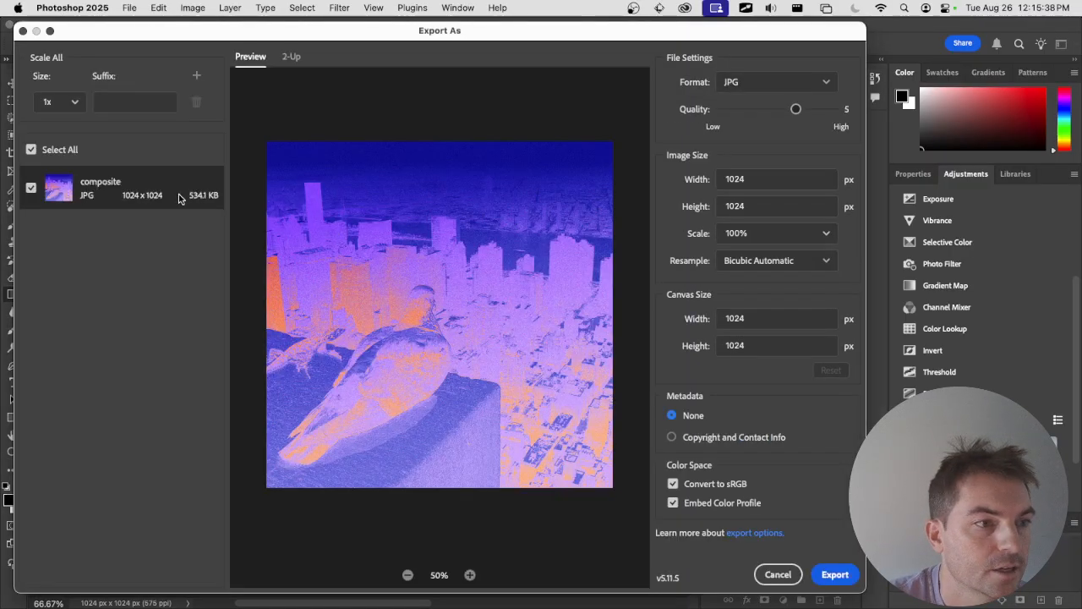
pyautogui.click(733, 82)
pyautogui.click(737, 109)
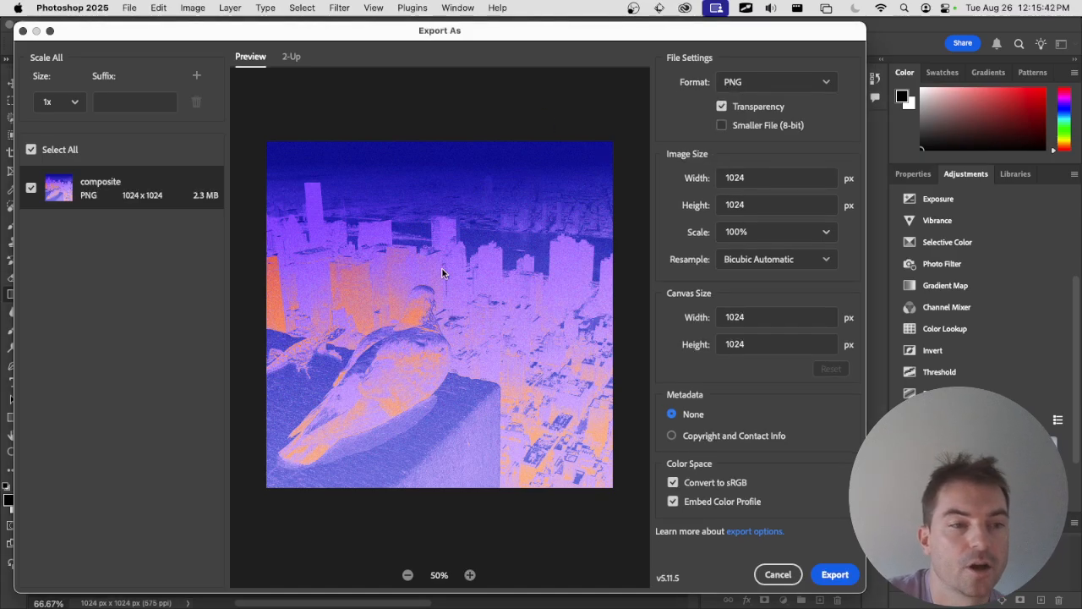
pyautogui.moveTo(447, 35); pyautogui.dragTo(435, 30)
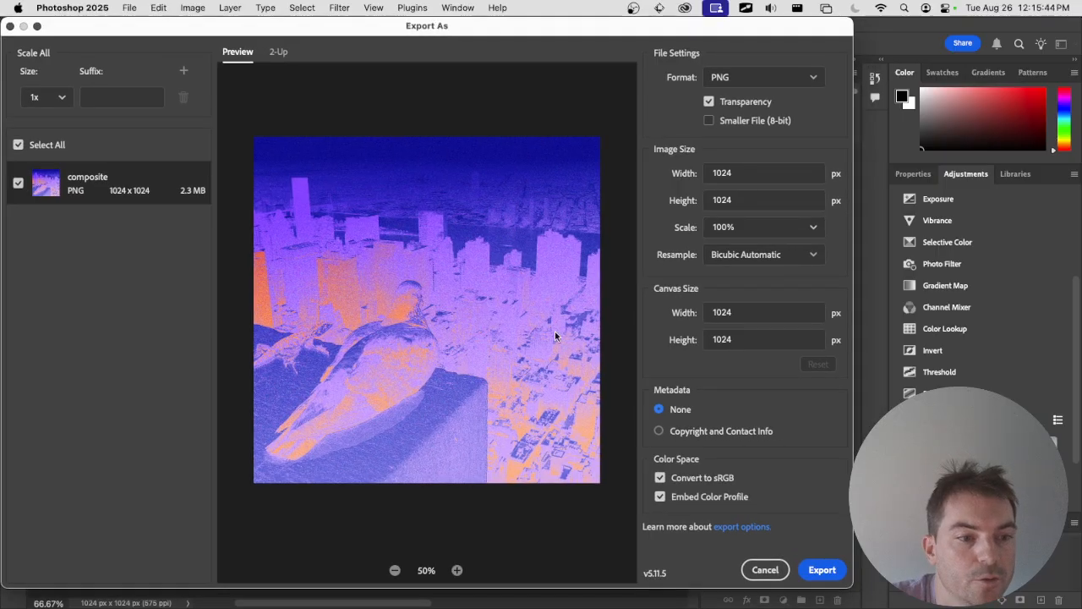
# Inspect the PNG preview at 400% and export the image as composite into the Image folder.
pyautogui.click(457, 570)
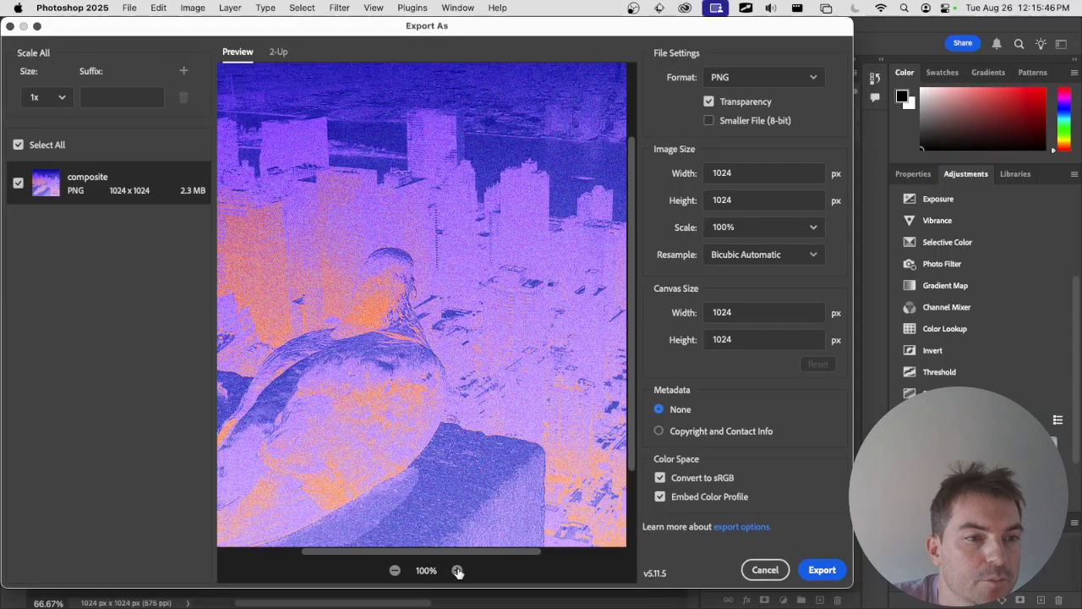
pyautogui.click(456, 570)
pyautogui.click(456, 570)
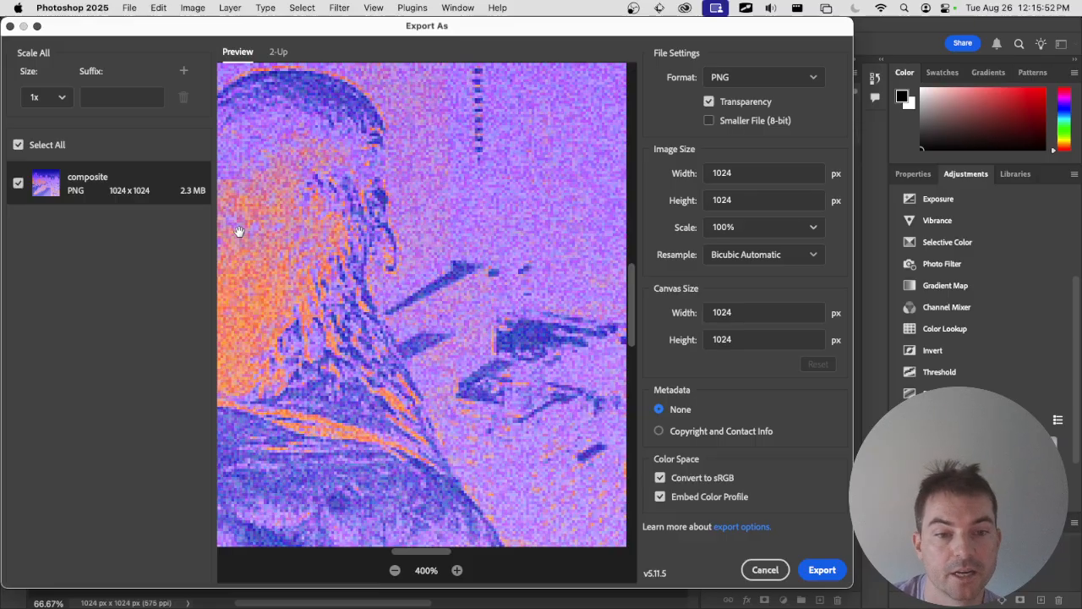
pyautogui.click(820, 571)
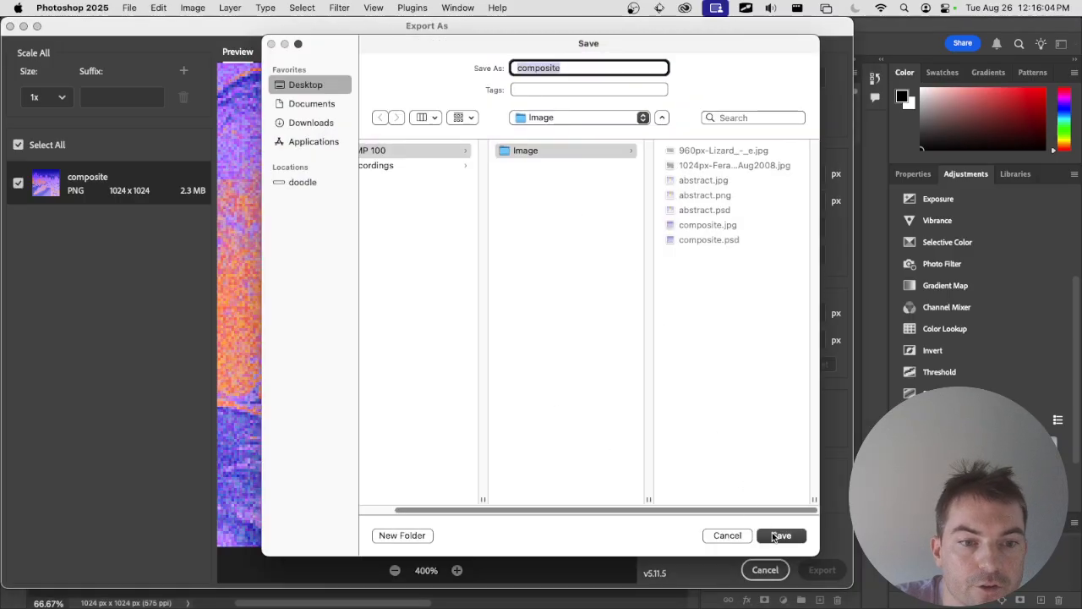
pyautogui.click(773, 535)
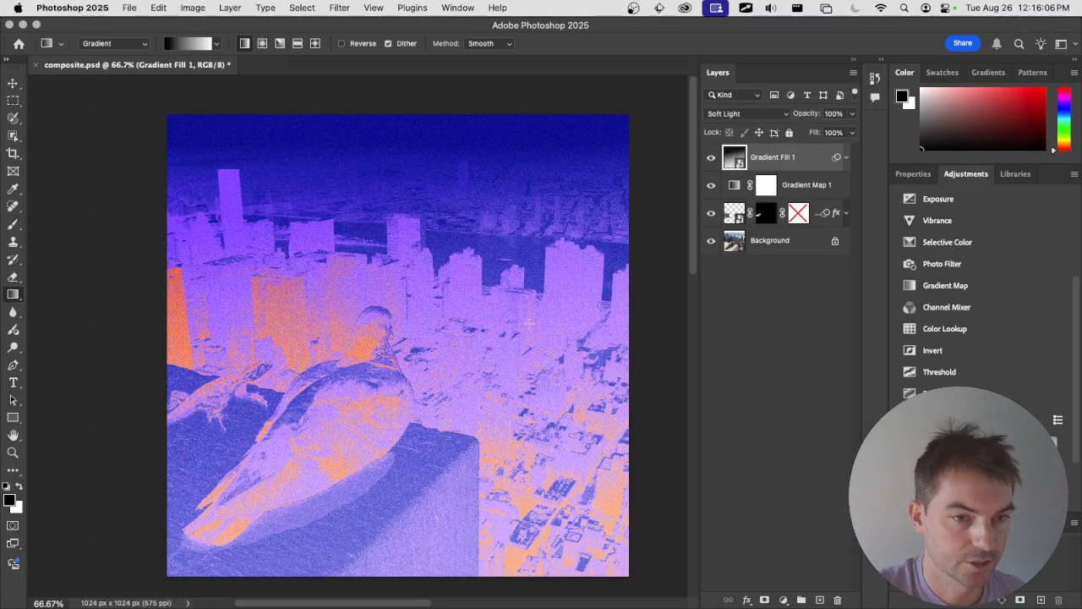
# Switch to Finder and examine the details of the exported composite.jpg in the Image folder.
pyautogui.press('super+Tab')
pyautogui.press('super+Tab')
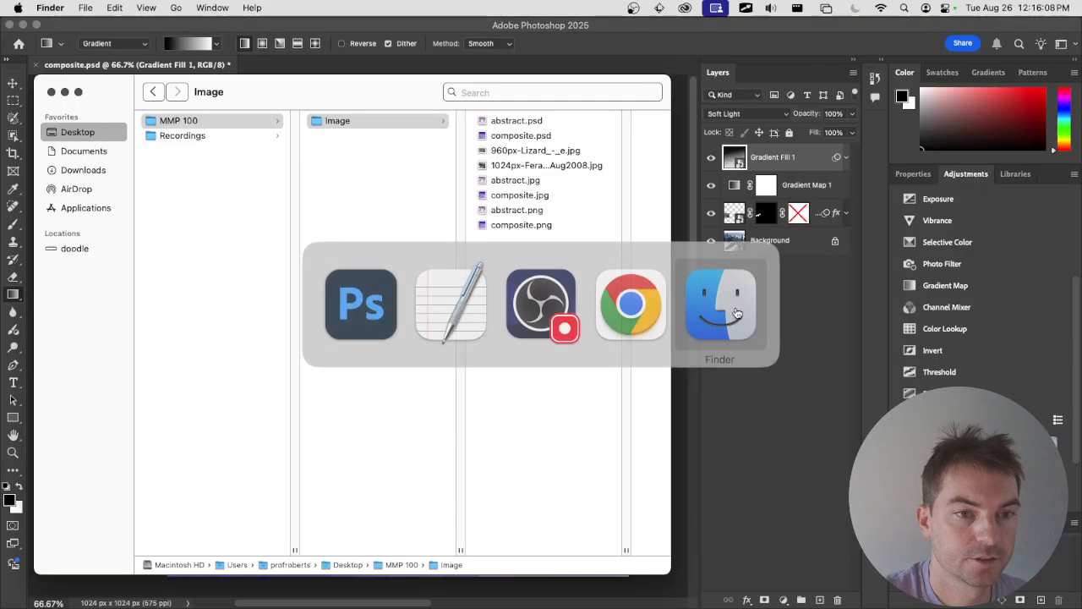
pyautogui.click(560, 198)
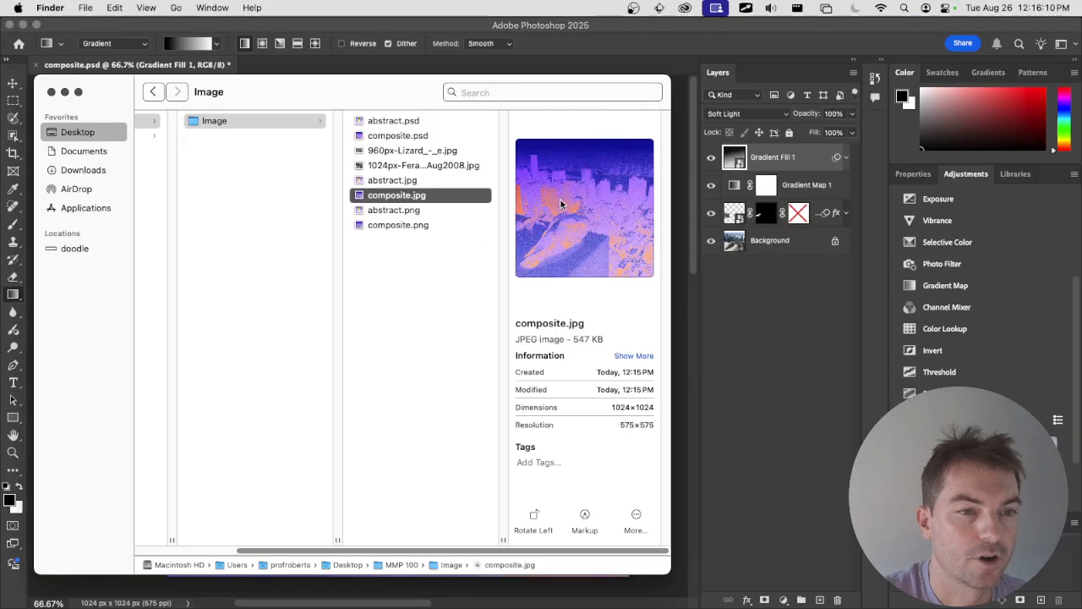
# Compare the file details of composite.psd and composite.jpg, preview the JPG, and check its file size.
pyautogui.click(425, 136)
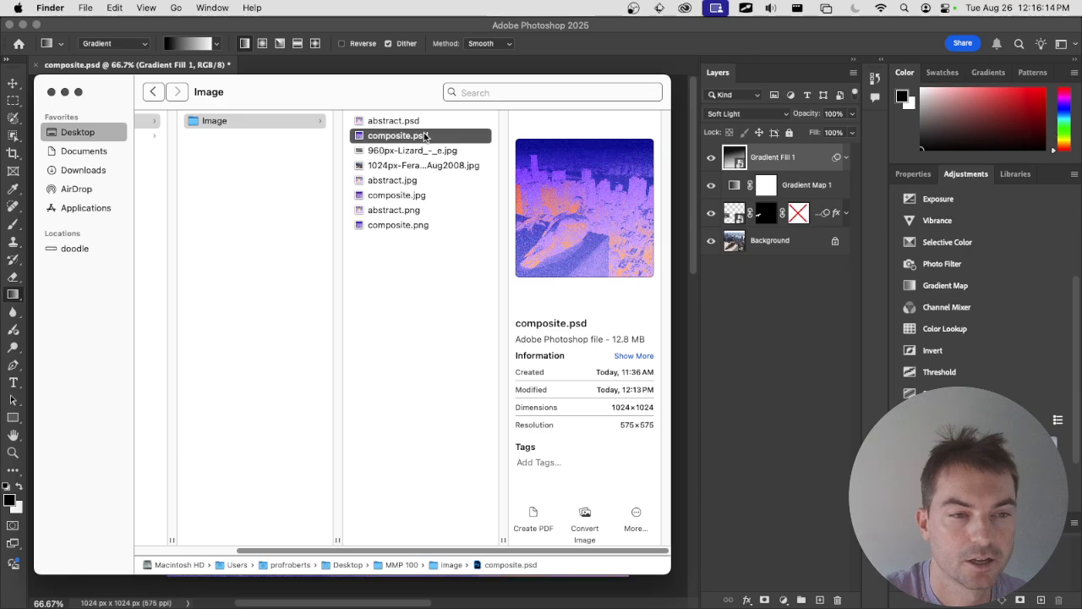
pyautogui.click(428, 195)
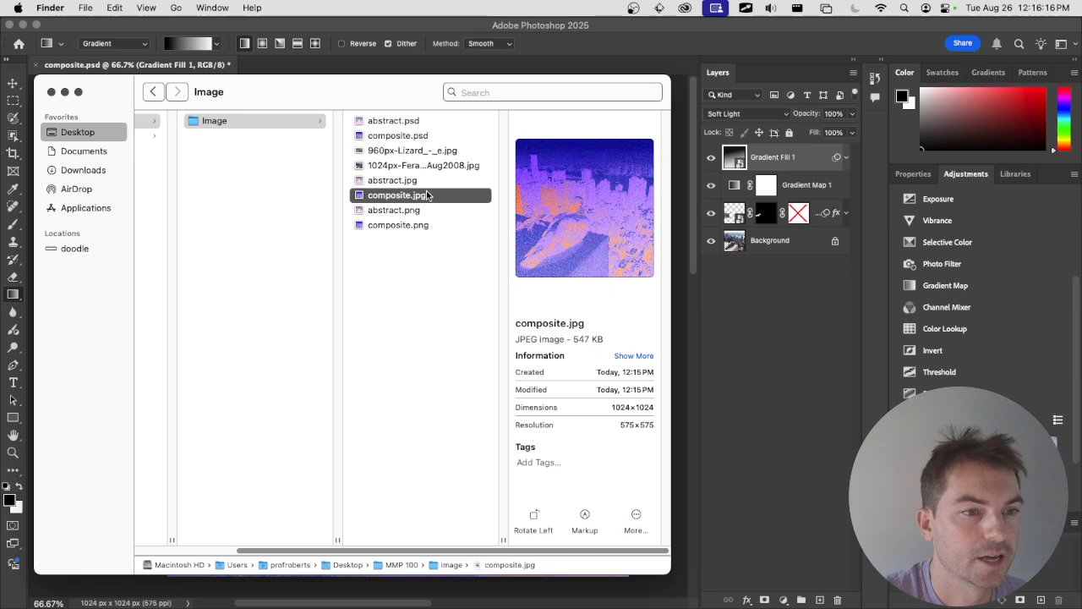
pyautogui.press('space')
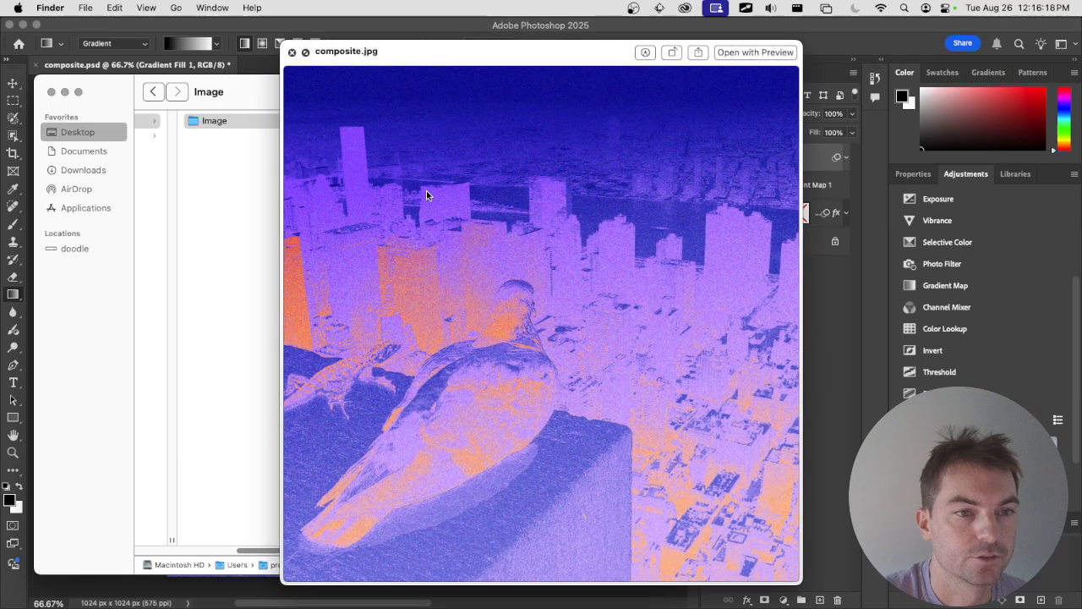
pyautogui.press('space')
pyautogui.moveTo(575, 341); pyautogui.dragTo(634, 339)
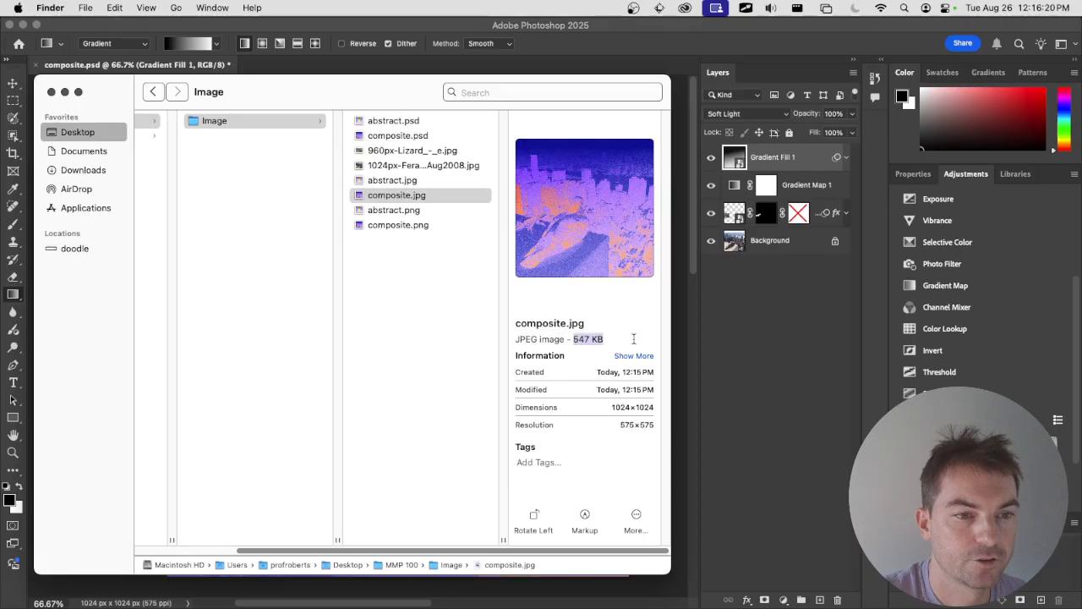
# Preview composite.png and check its file size, and preview composite.jpg again for comparison.
pyautogui.click(441, 235)
pyautogui.click(440, 227)
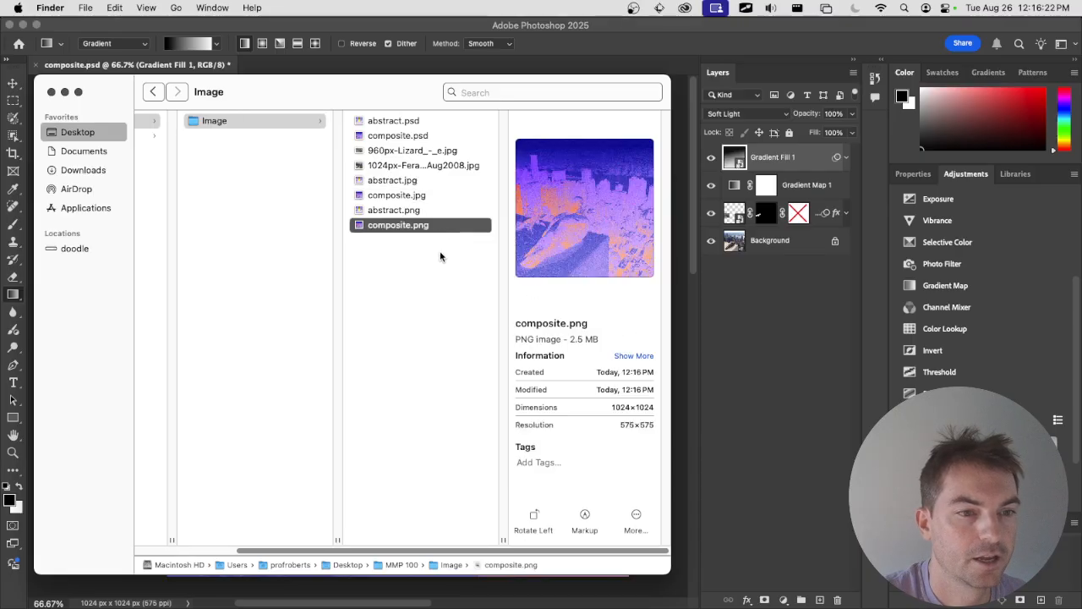
pyautogui.press('space')
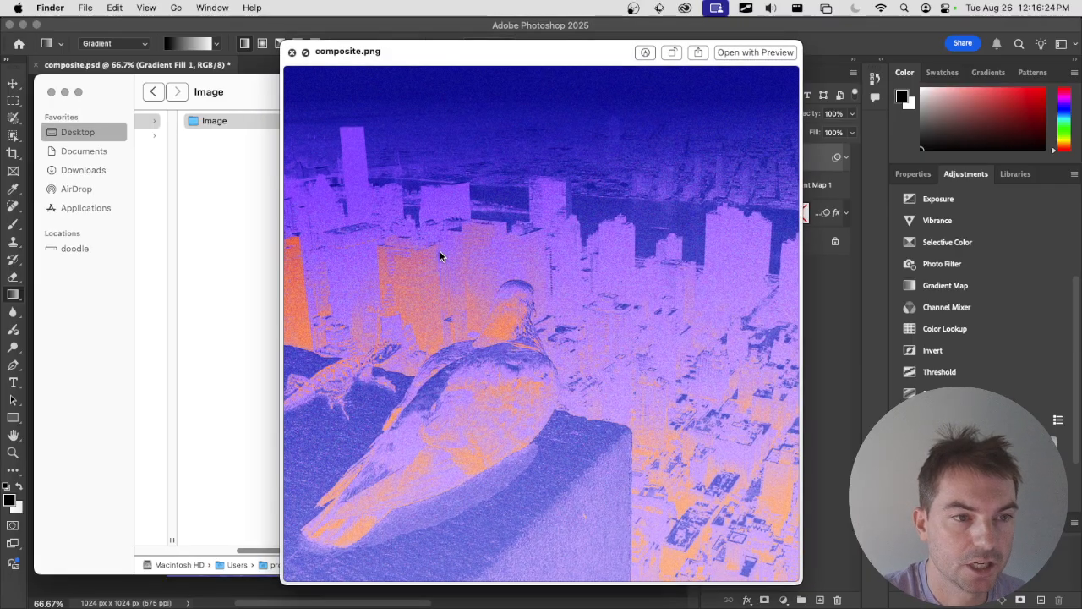
pyautogui.press('space')
pyautogui.moveTo(570, 340); pyautogui.dragTo(611, 344)
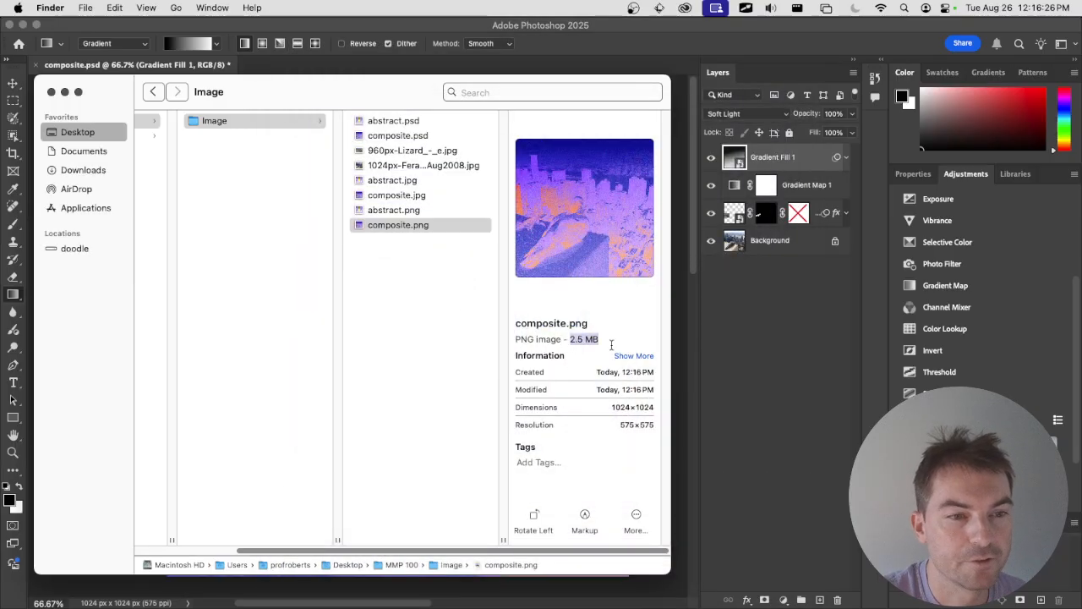
pyautogui.click(611, 345)
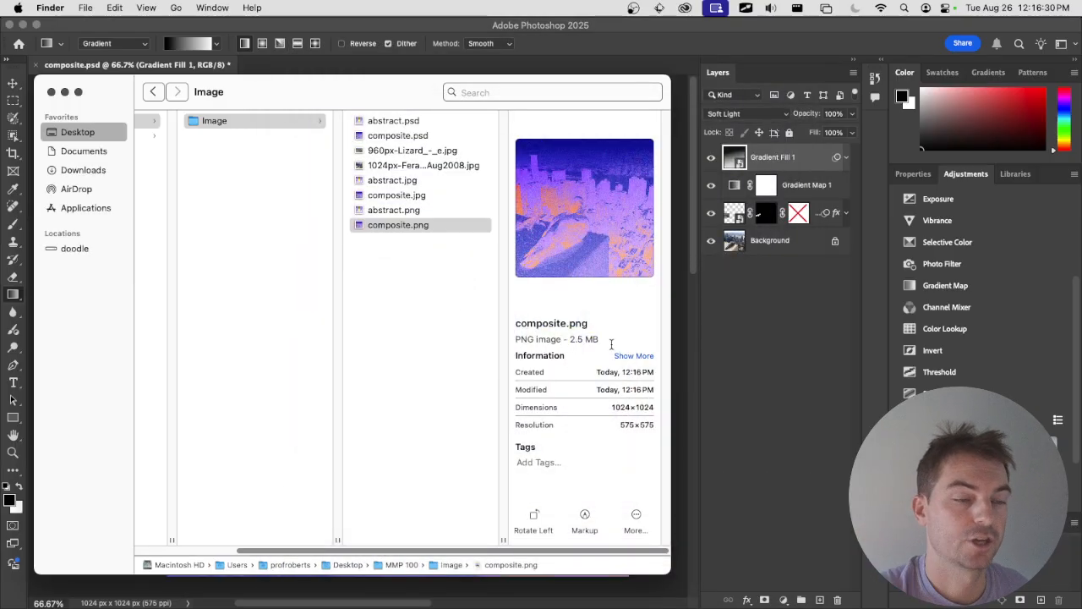
pyautogui.click(446, 196)
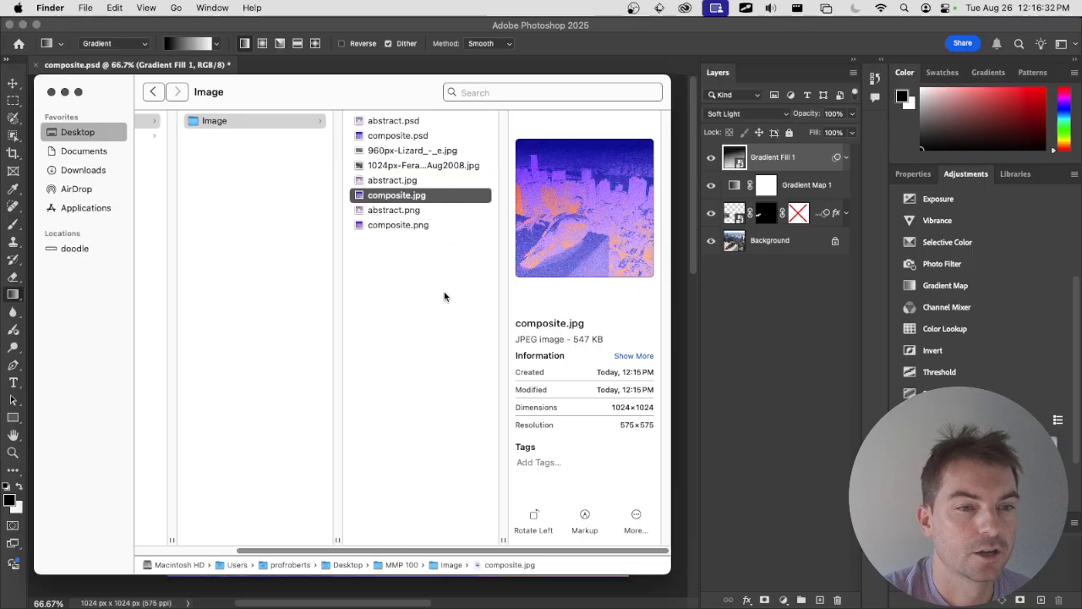
pyautogui.press('space')
pyautogui.press('space')
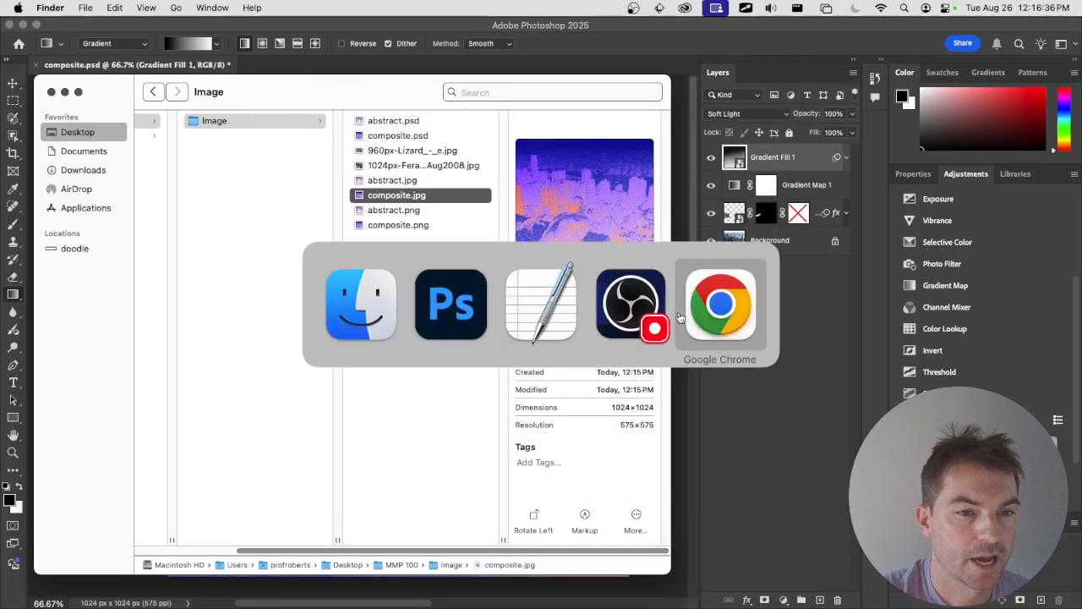
# Switch to Chrome and create a new post on the MMP 100 Fall 2025 site titled "Composite image draft".
pyautogui.click(708, 320)
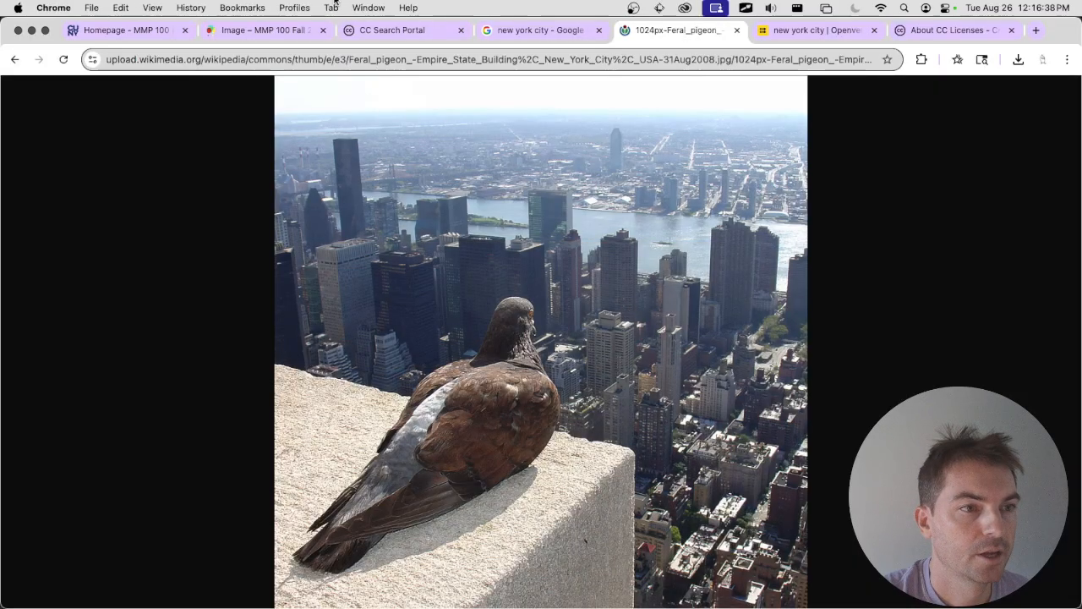
pyautogui.click(271, 30)
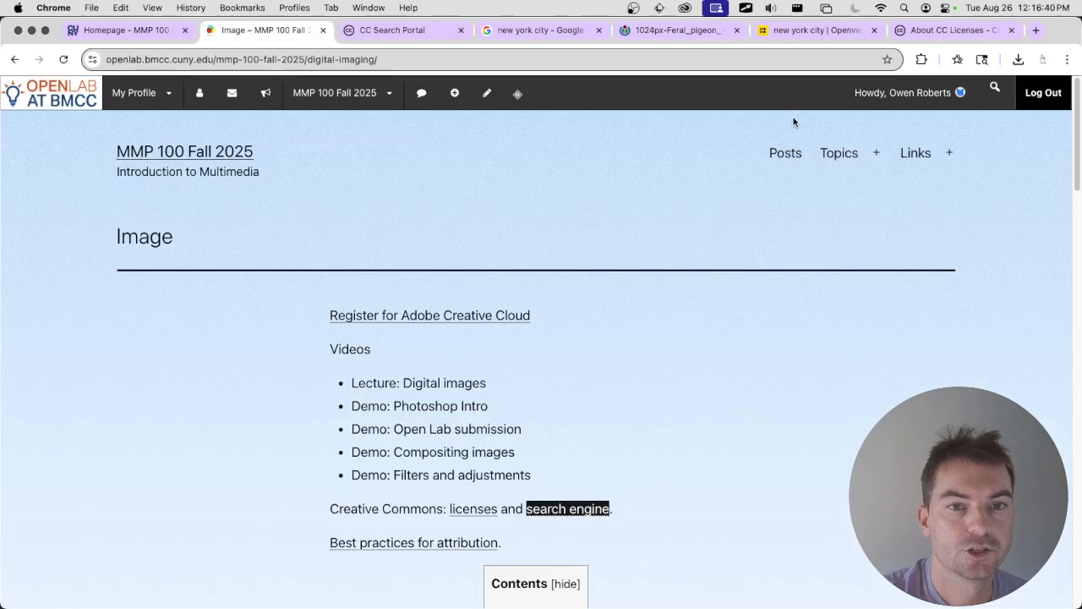
pyautogui.moveTo(454, 95)
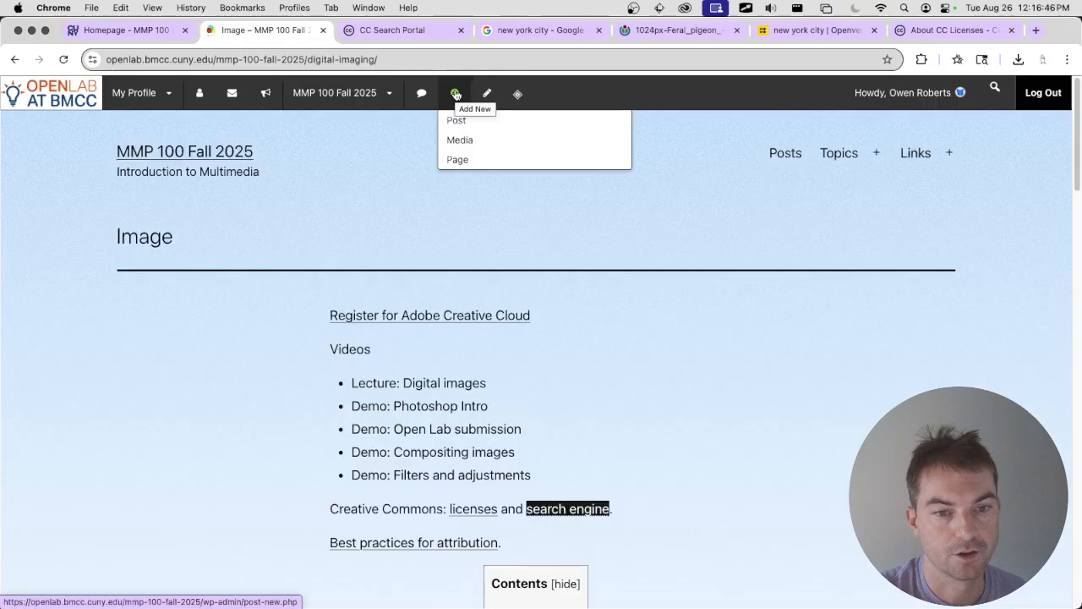
pyautogui.click(456, 95)
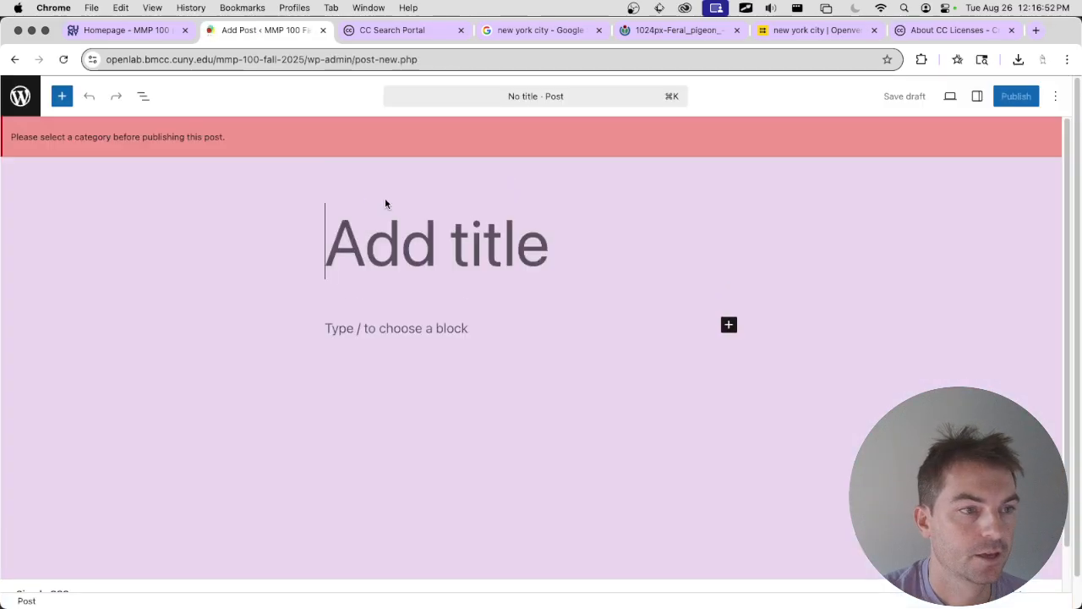
pyautogui.write('Co')
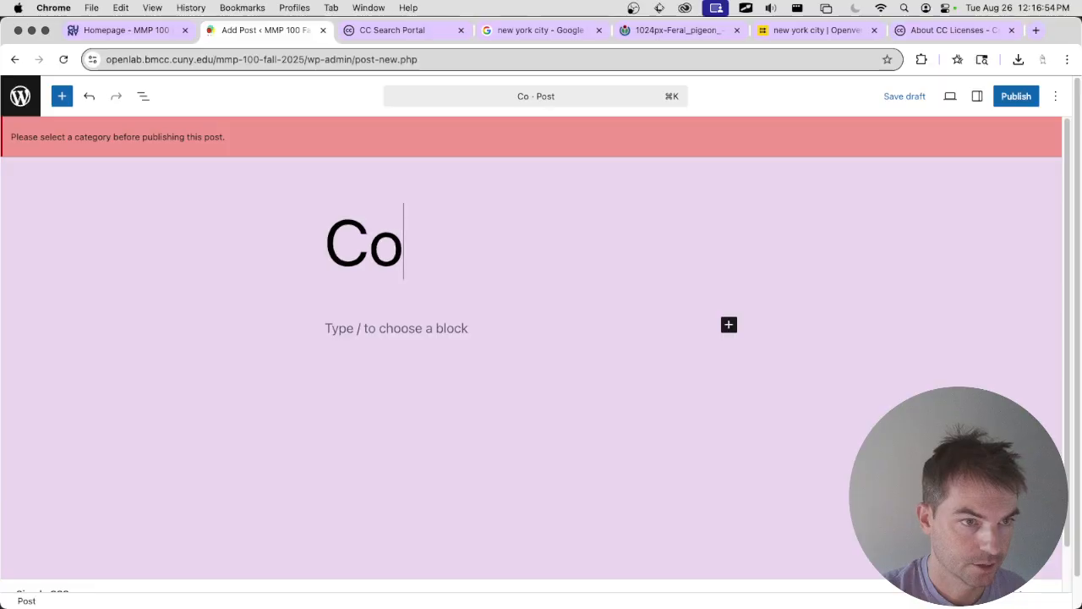
pyautogui.write('mposite image draft')
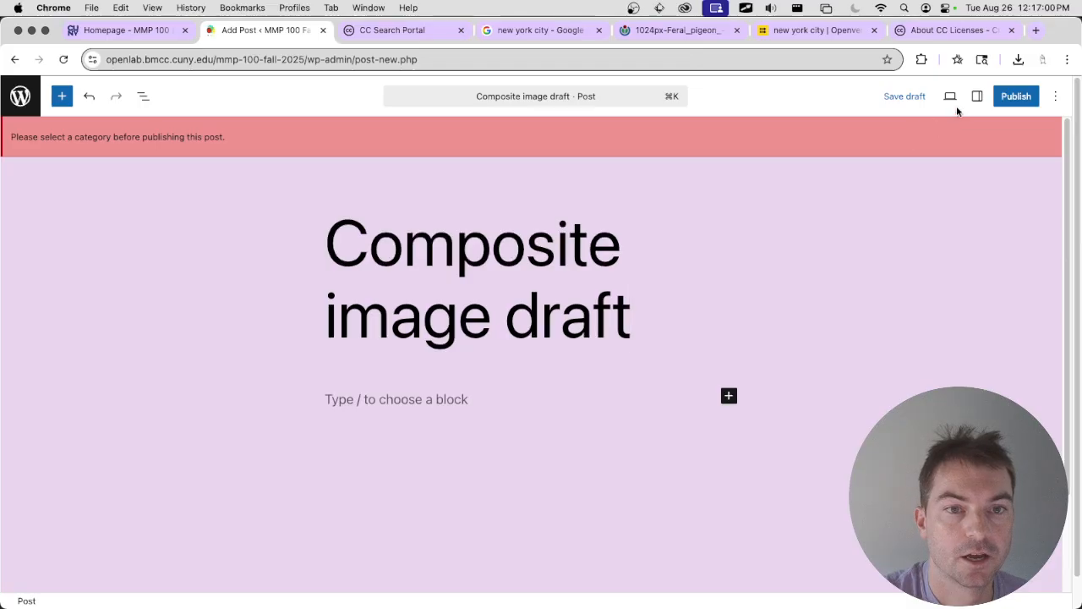
# Assign the post to the Image and Weekly Blog Post categories in its settings.
pyautogui.click(977, 95)
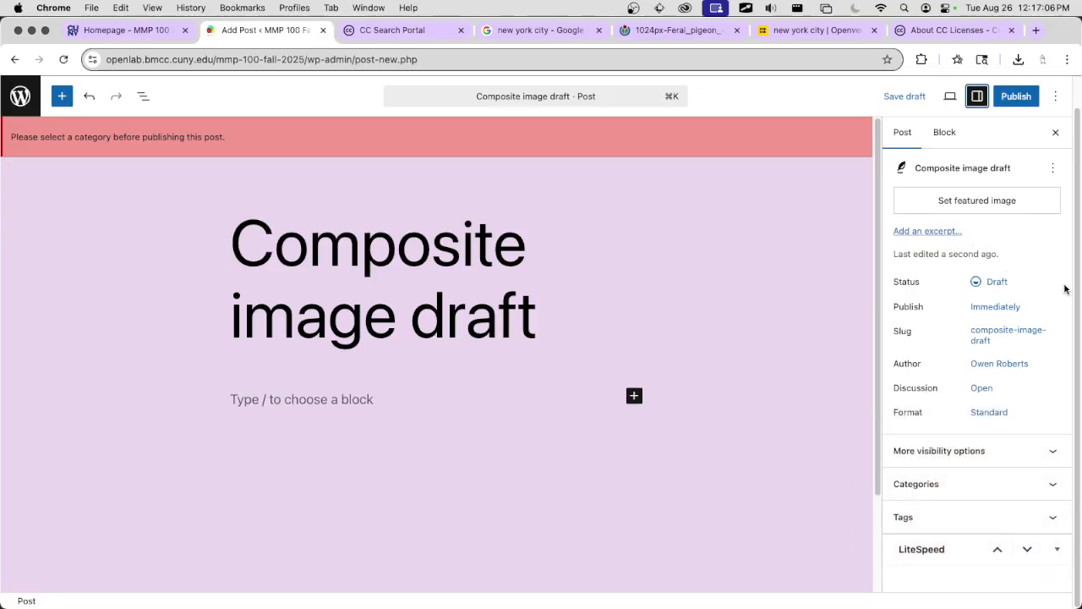
pyautogui.click(971, 482)
pyautogui.scroll(-2, 989, 377)
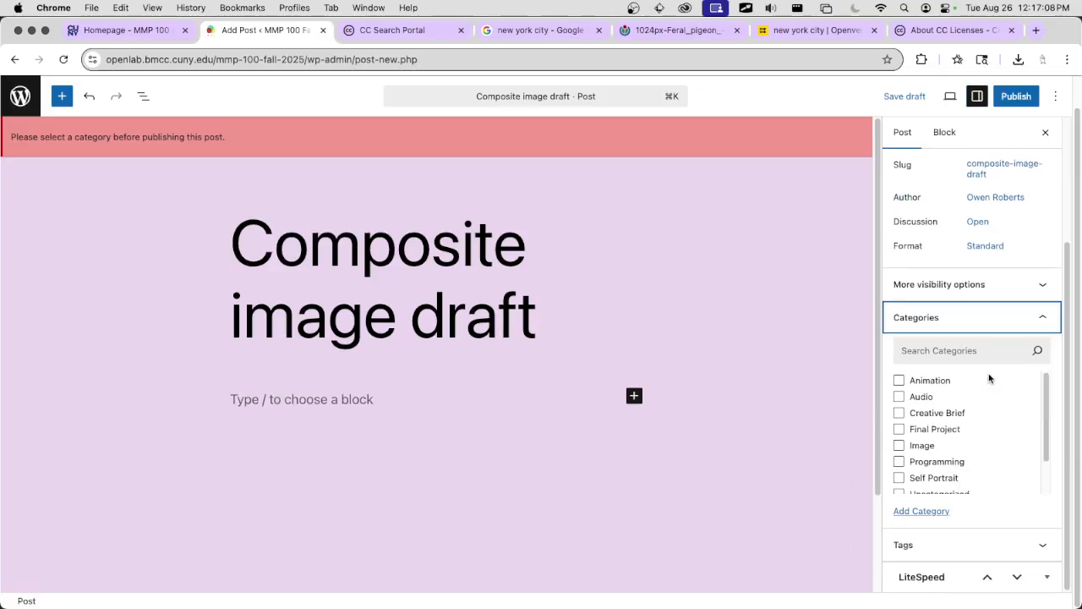
pyautogui.click(921, 447)
pyautogui.scroll(-1, 960, 430)
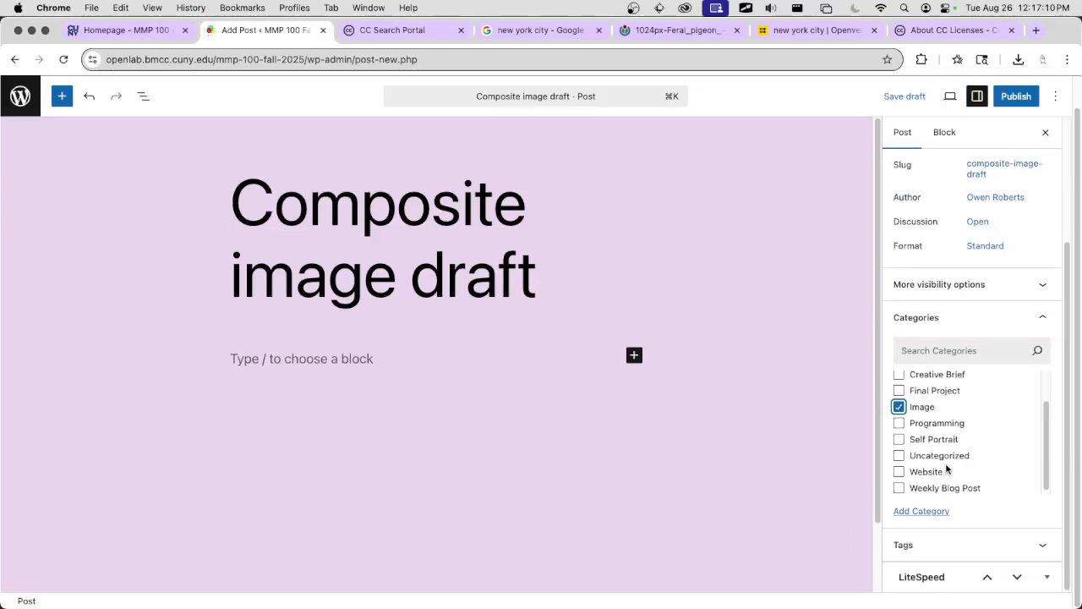
pyautogui.click(960, 488)
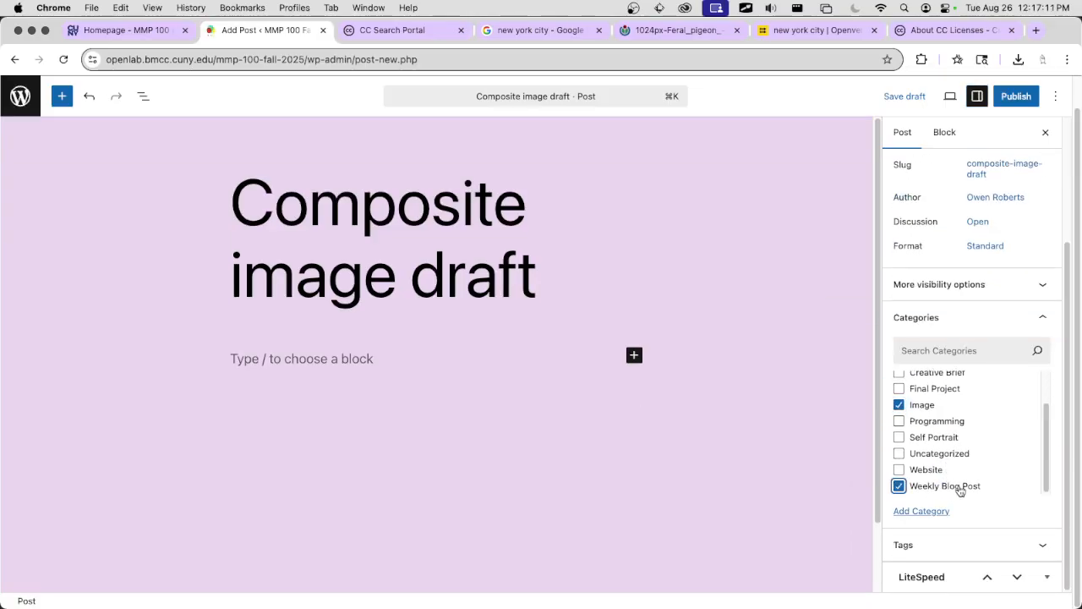
pyautogui.click(963, 319)
# Insert composite.jpg from the Finder Image folder into the post's empty block below the title.
pyautogui.click(531, 366)
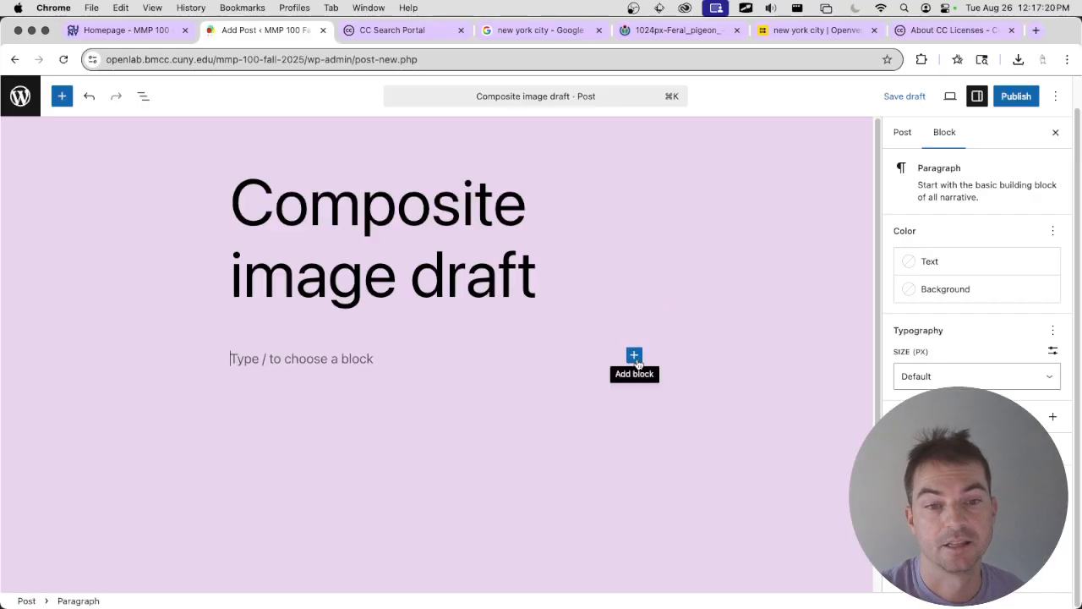
pyautogui.press('super+Tab')
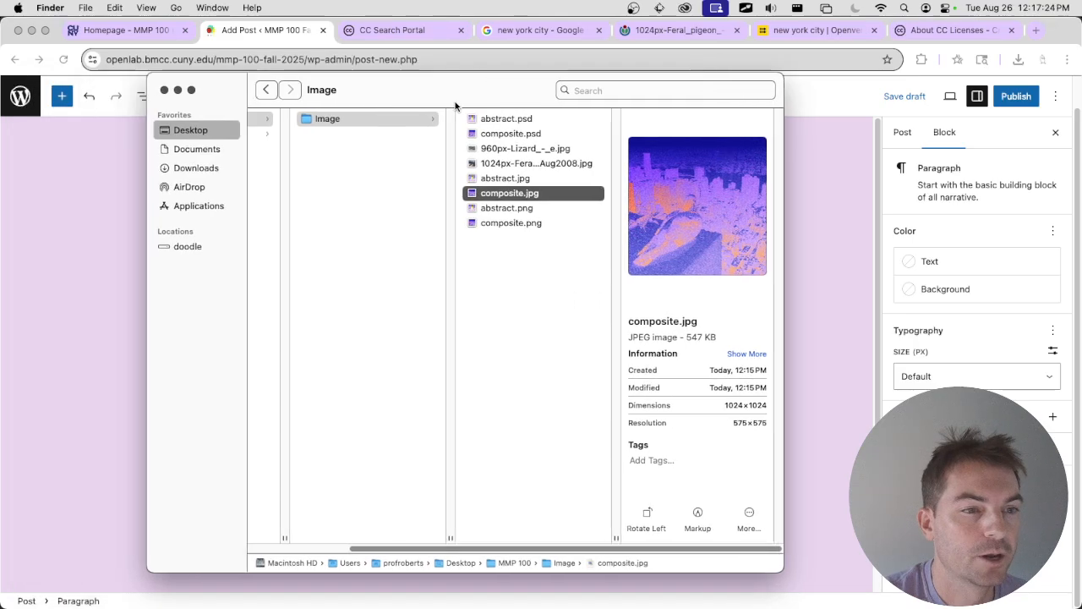
pyautogui.moveTo(454, 103); pyautogui.dragTo(930, 107)
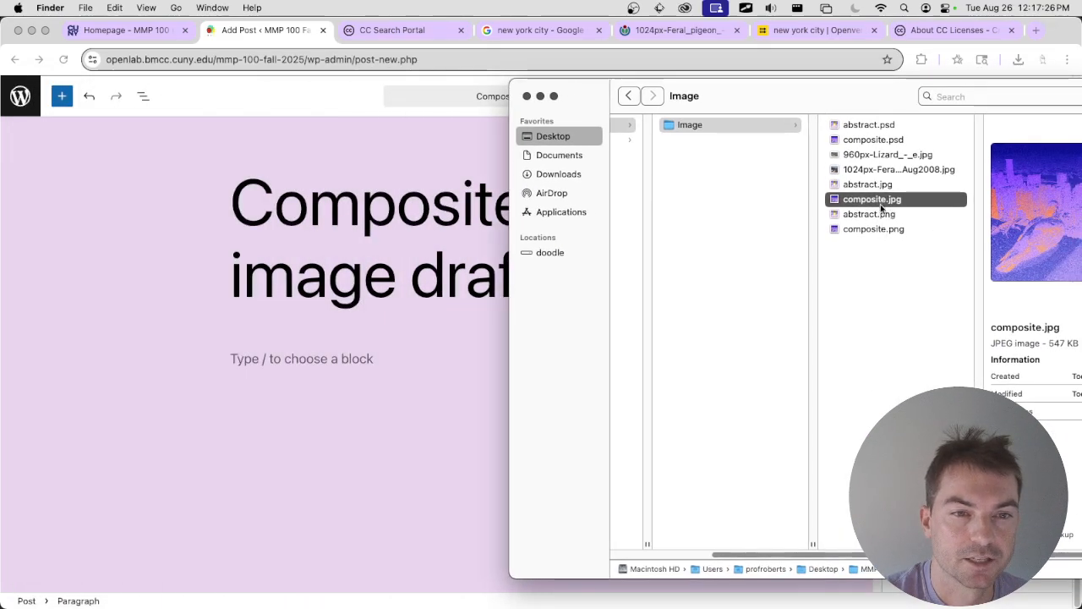
pyautogui.moveTo(833, 203); pyautogui.dragTo(351, 358)
pyautogui.click(707, 330)
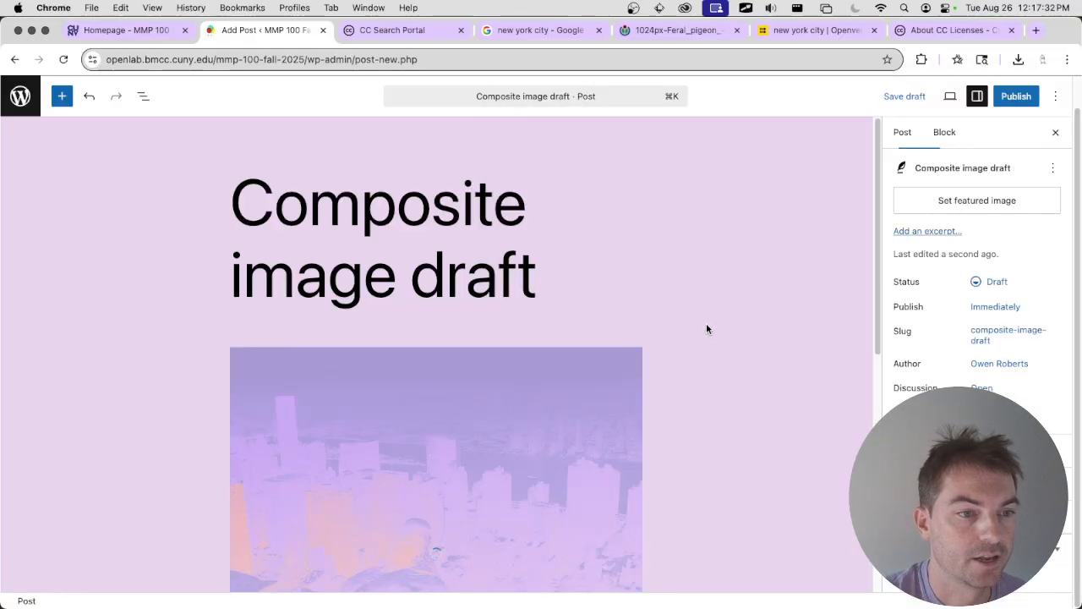
# Add a paragraph below the image reading "I added a lizard into this photo of New York so he could hang out with his pigeon buddy.".
pyautogui.scroll(-3, 712, 327)
pyautogui.scroll(-3, 712, 327)
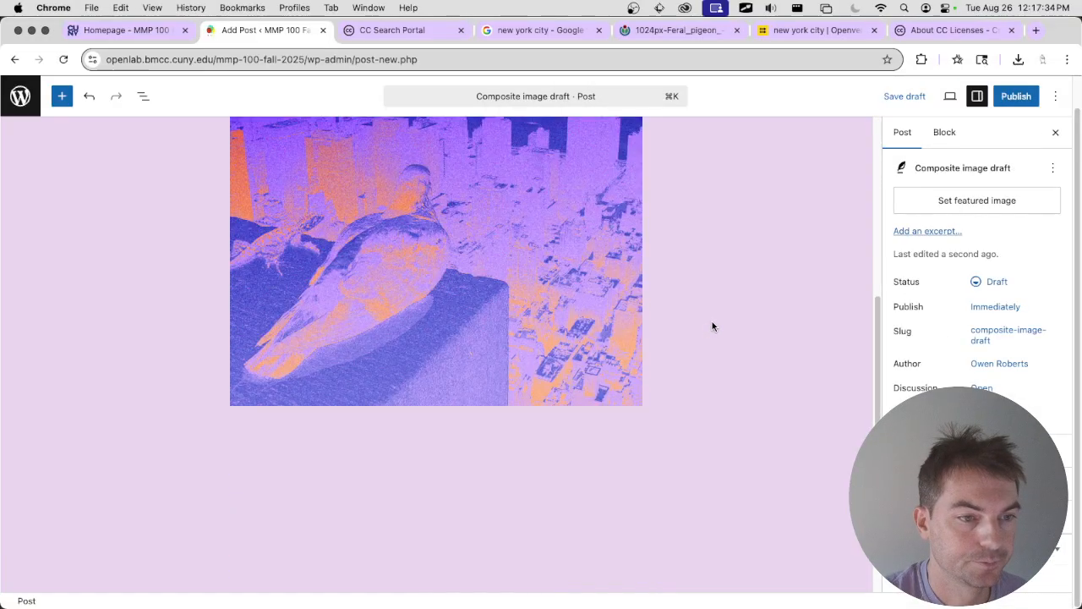
pyautogui.scroll(2, 712, 326)
pyautogui.scroll(-2, 712, 326)
pyautogui.click(641, 456)
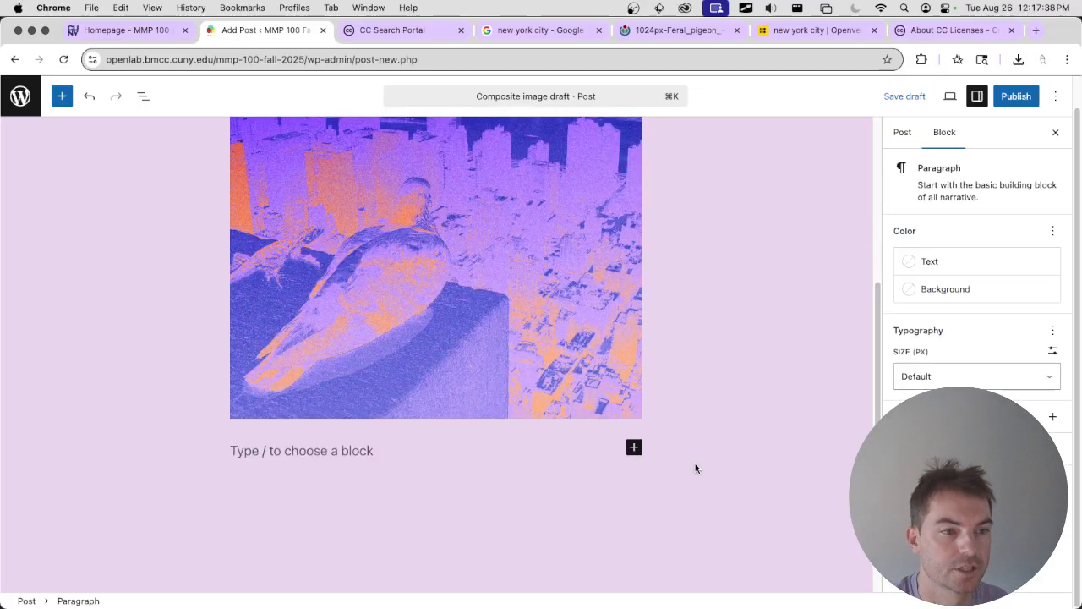
pyautogui.write('I')
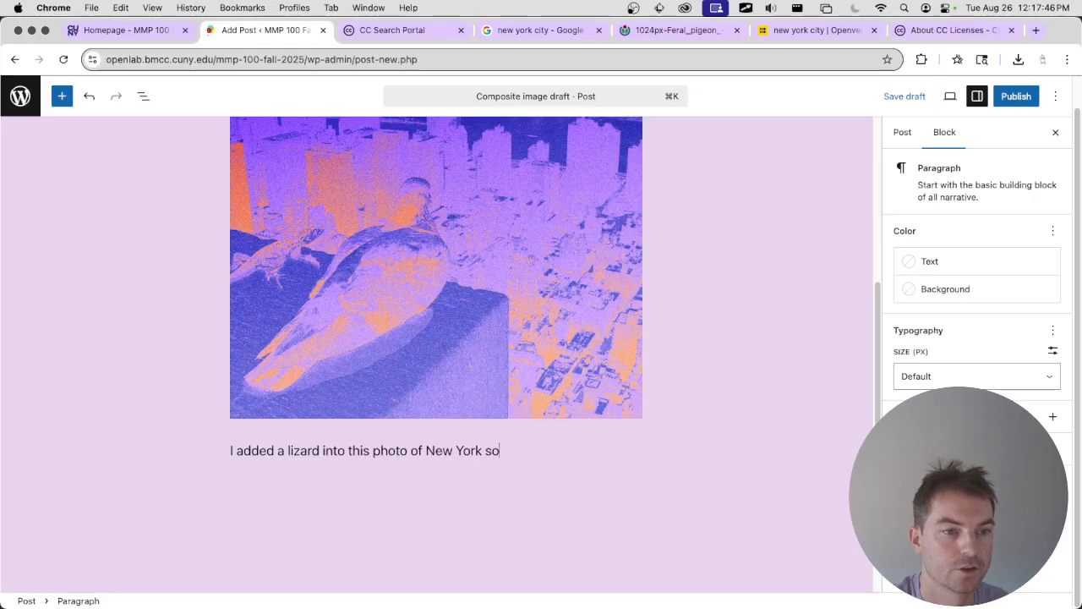
pyautogui.write('he could hang out w')
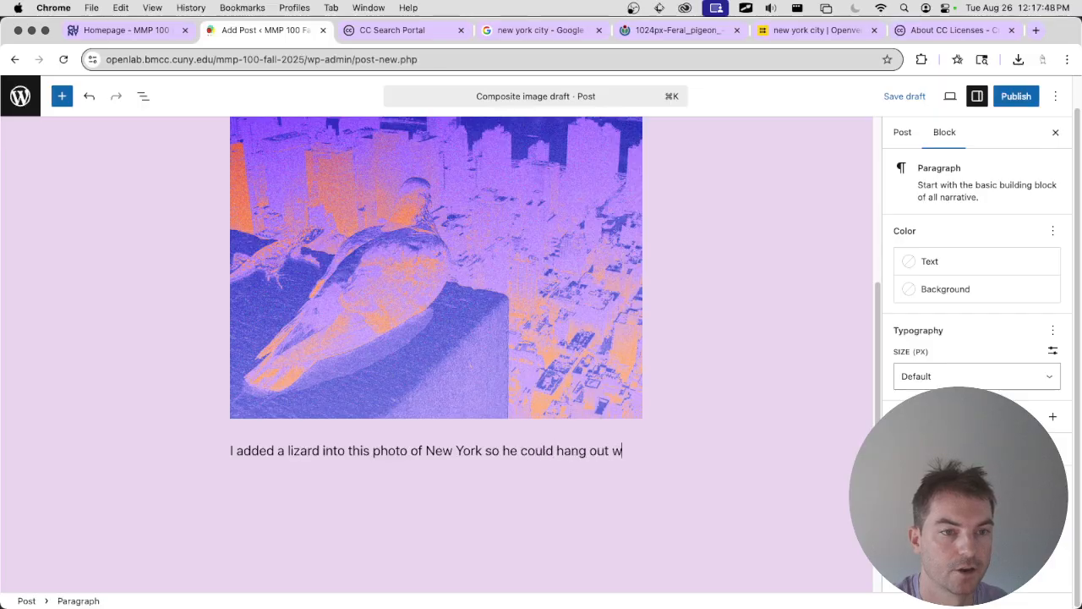
pyautogui.write('ith his p')
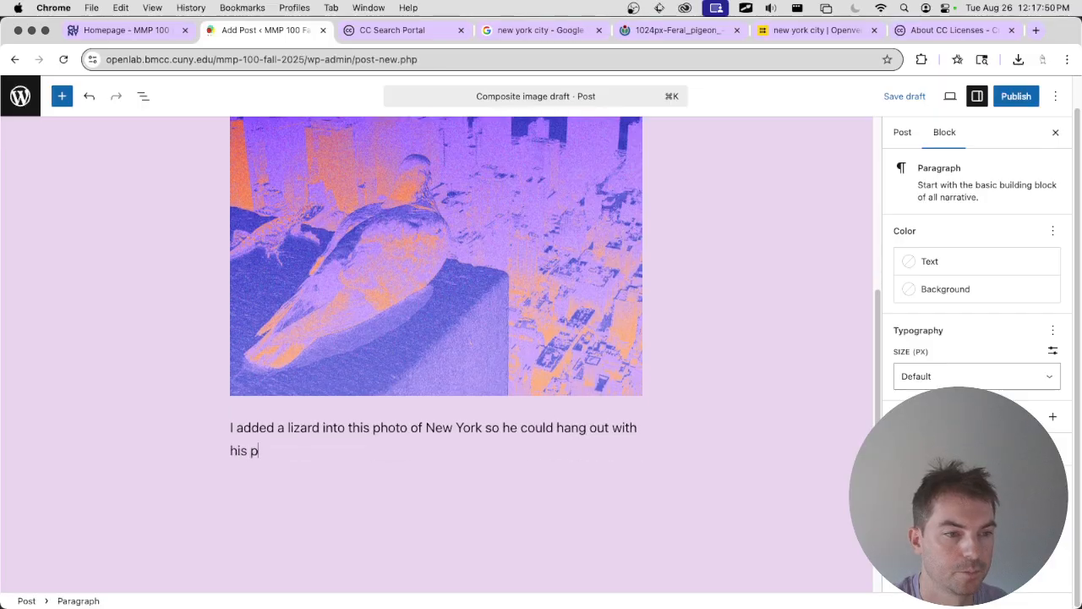
pyautogui.write('igeon buddy.')
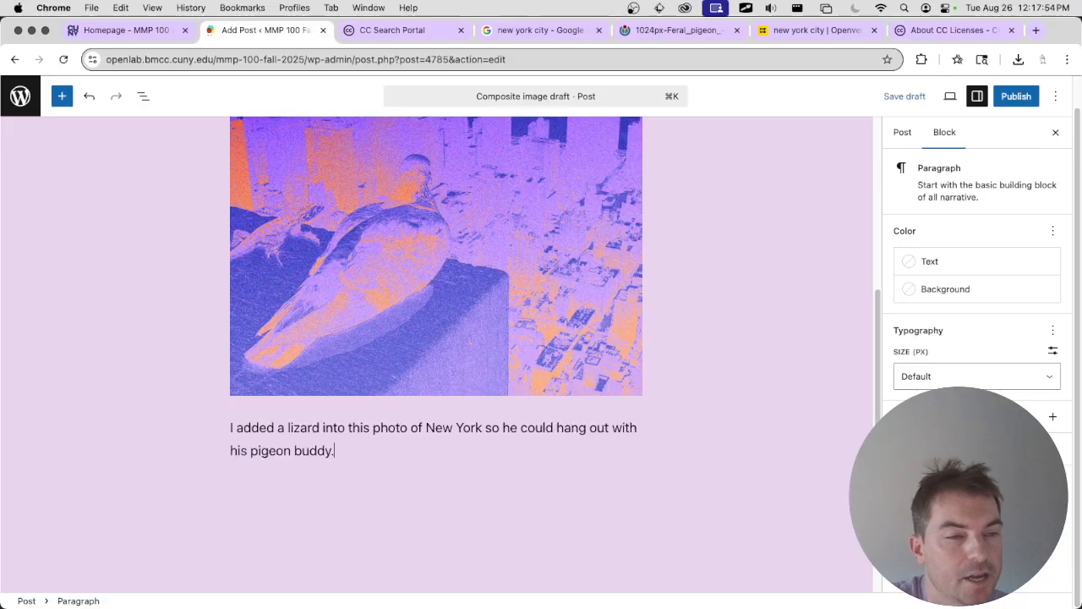
# Publish the "Composite image draft" post publicly on the MMP 100 Fall 2025 site and copy its post address.
pyautogui.scroll(5, 535, 416)
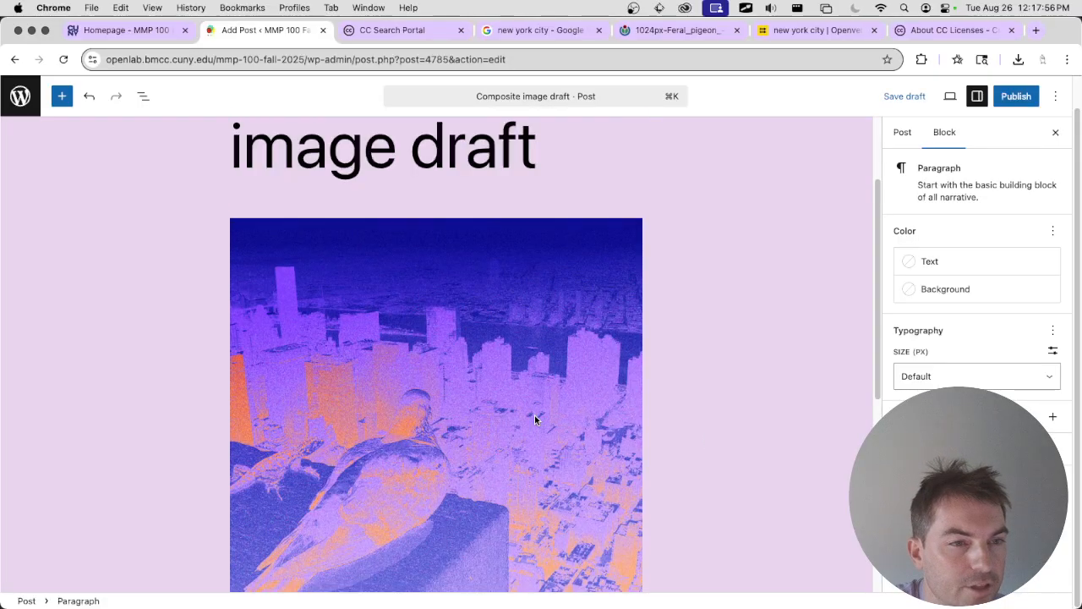
pyautogui.scroll(-5, 534, 415)
pyautogui.scroll(5, 599, 457)
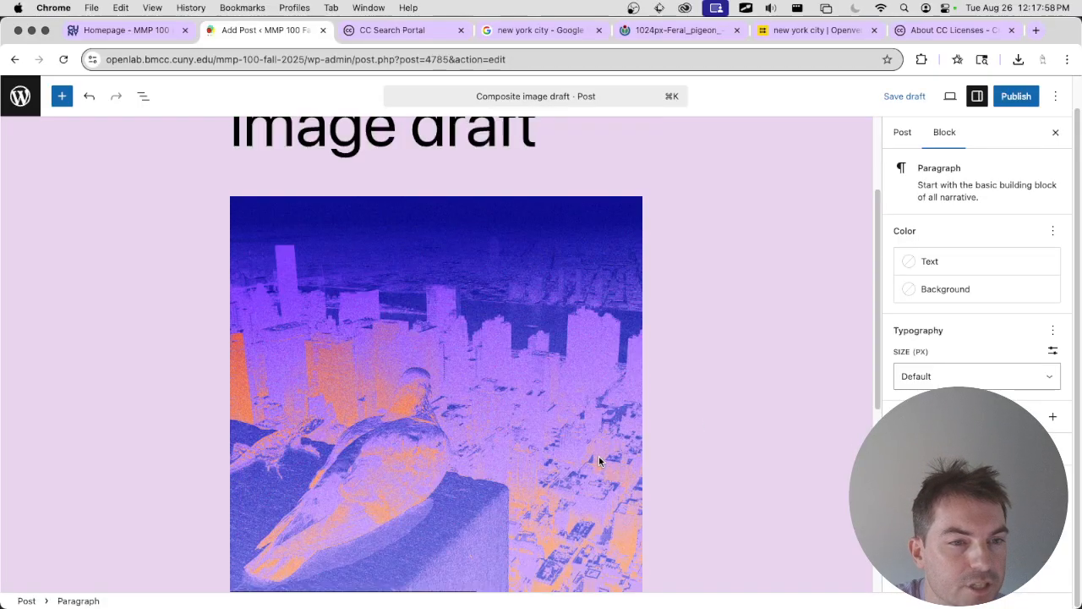
pyautogui.click(657, 395)
pyautogui.scroll(-4, 665, 419)
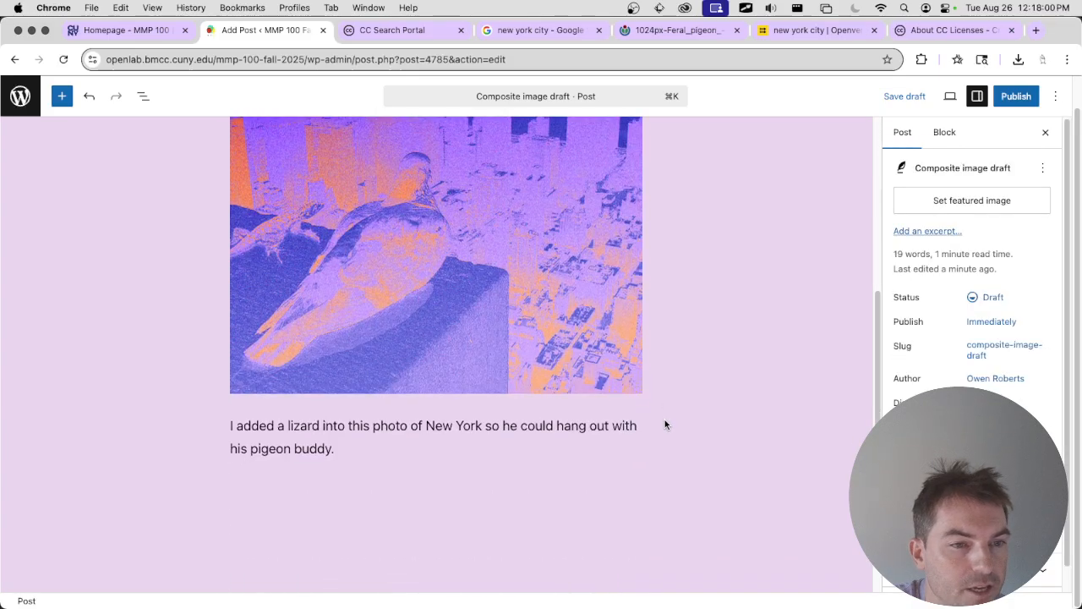
pyautogui.scroll(6, 665, 419)
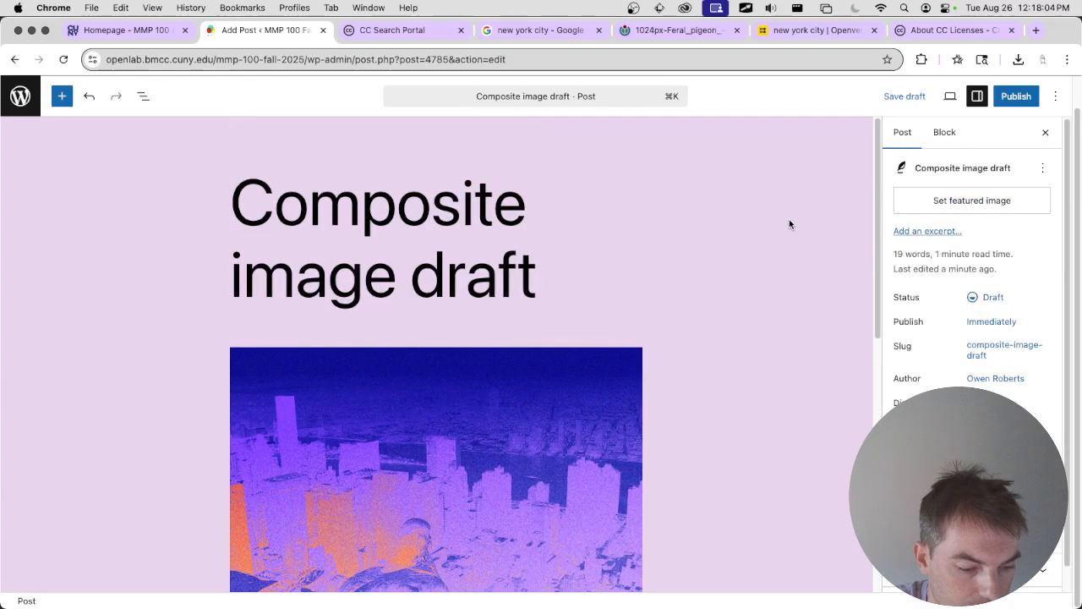
pyautogui.click(1017, 96)
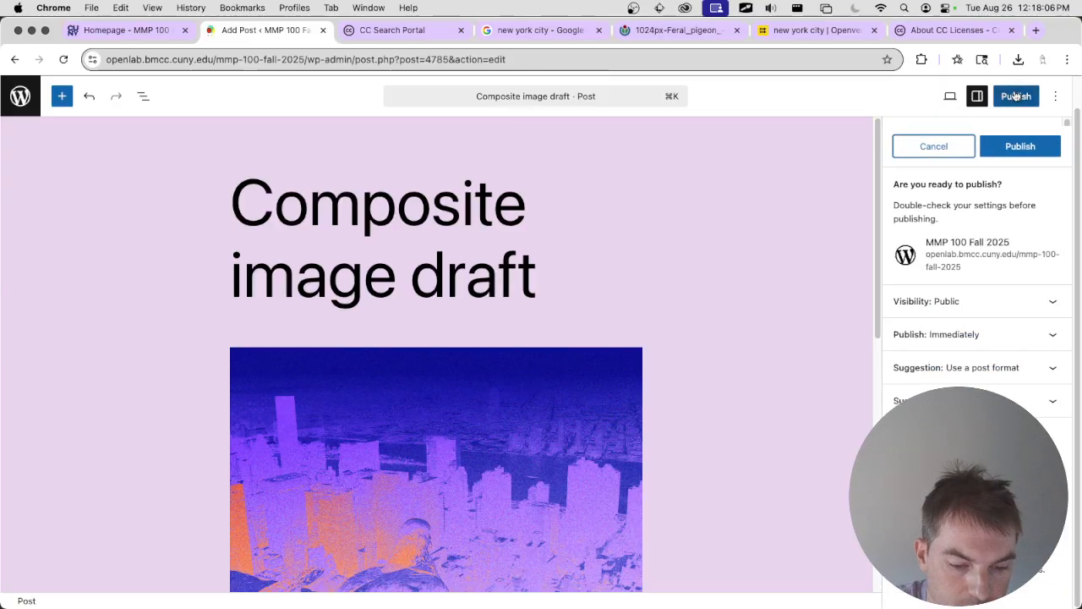
pyautogui.click(997, 146)
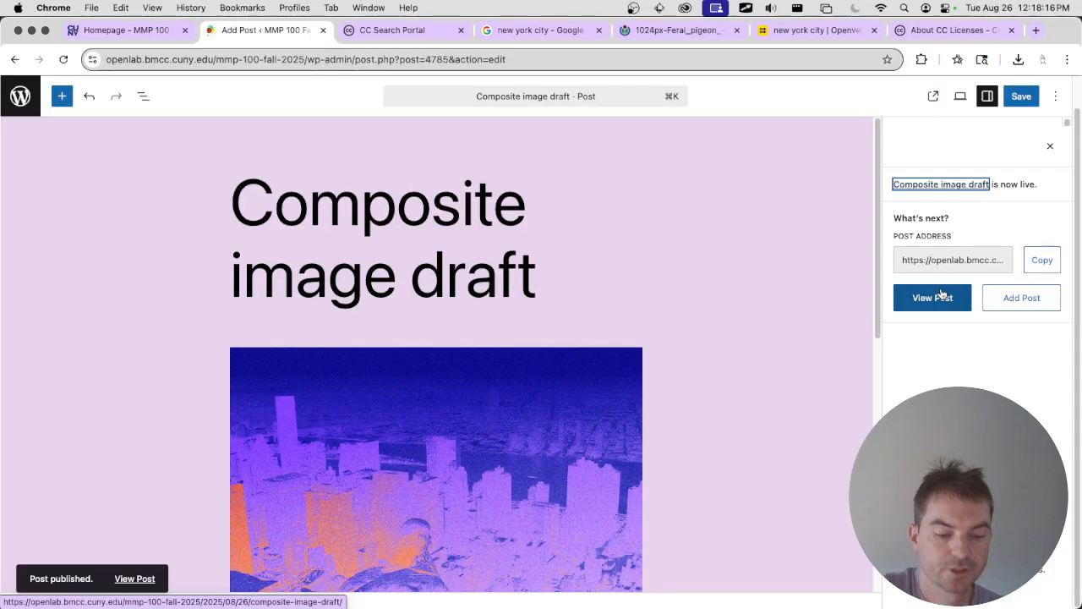
pyautogui.click(1041, 263)
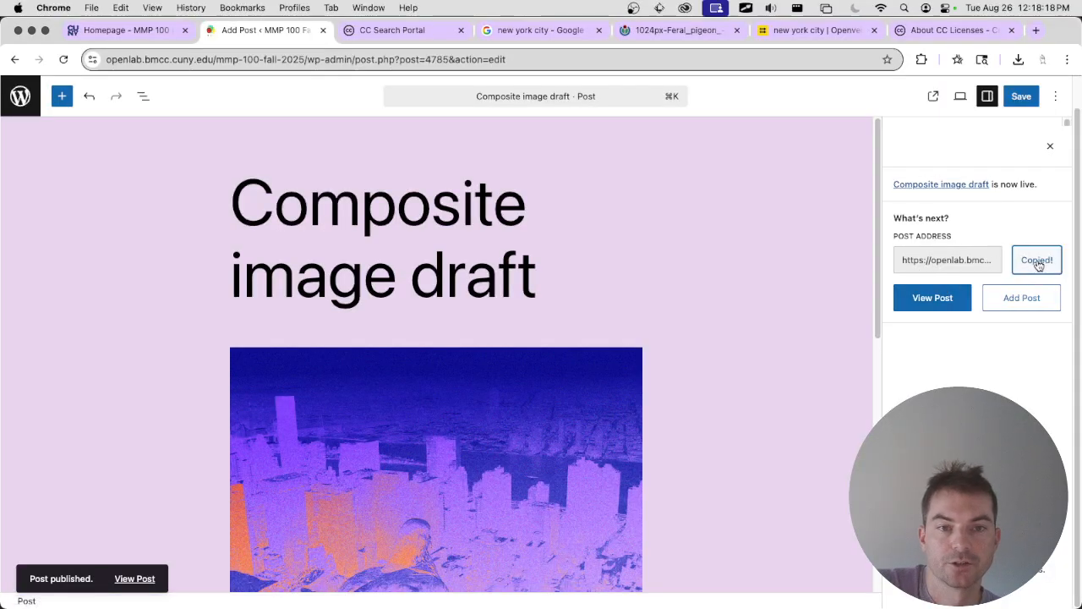
# View the published post and check its composite image, description and categories on the live page.
pyautogui.click(901, 306)
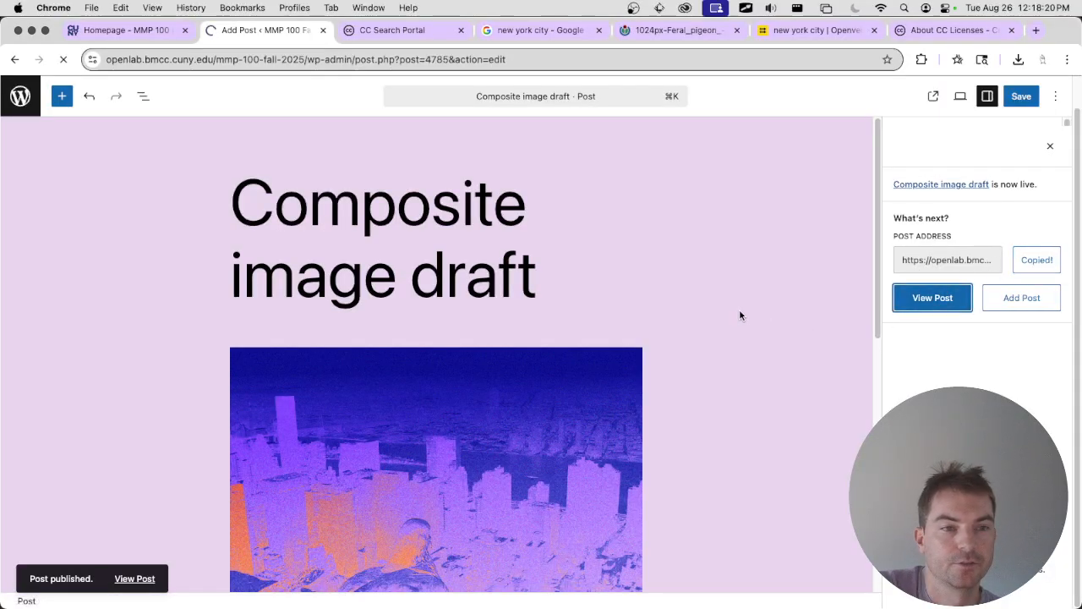
pyautogui.scroll(-10, 511, 273)
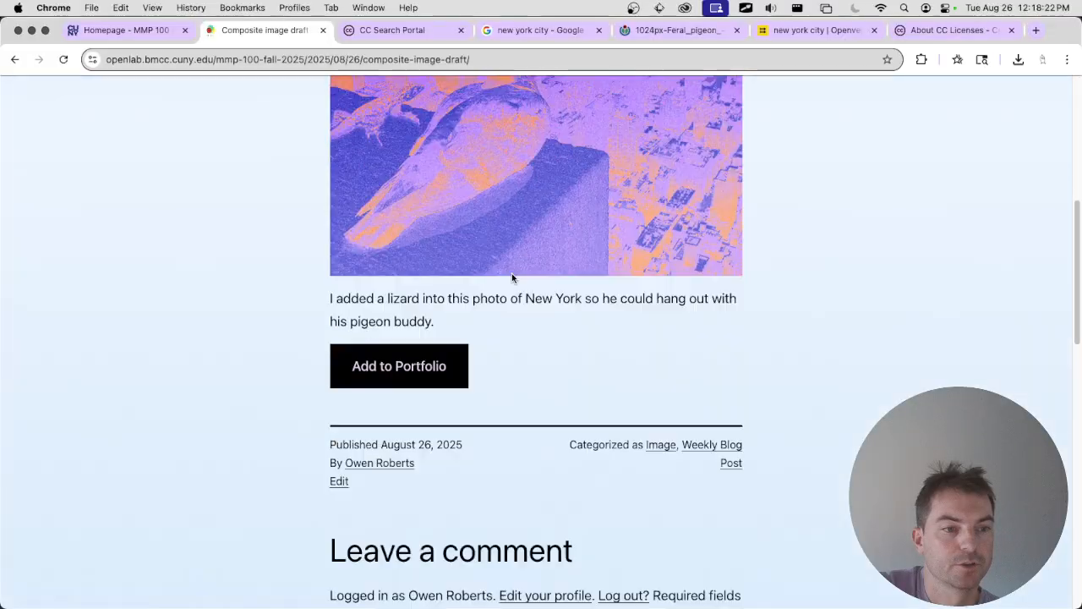
pyautogui.scroll(-4, 512, 278)
pyautogui.scroll(12, 511, 278)
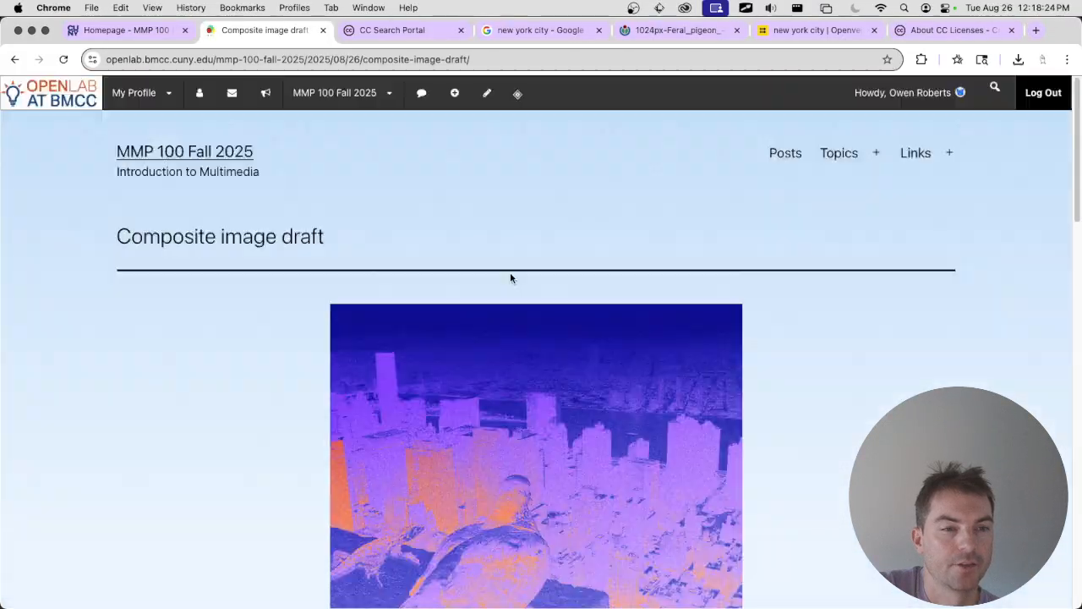
pyautogui.moveTo(192, 82)
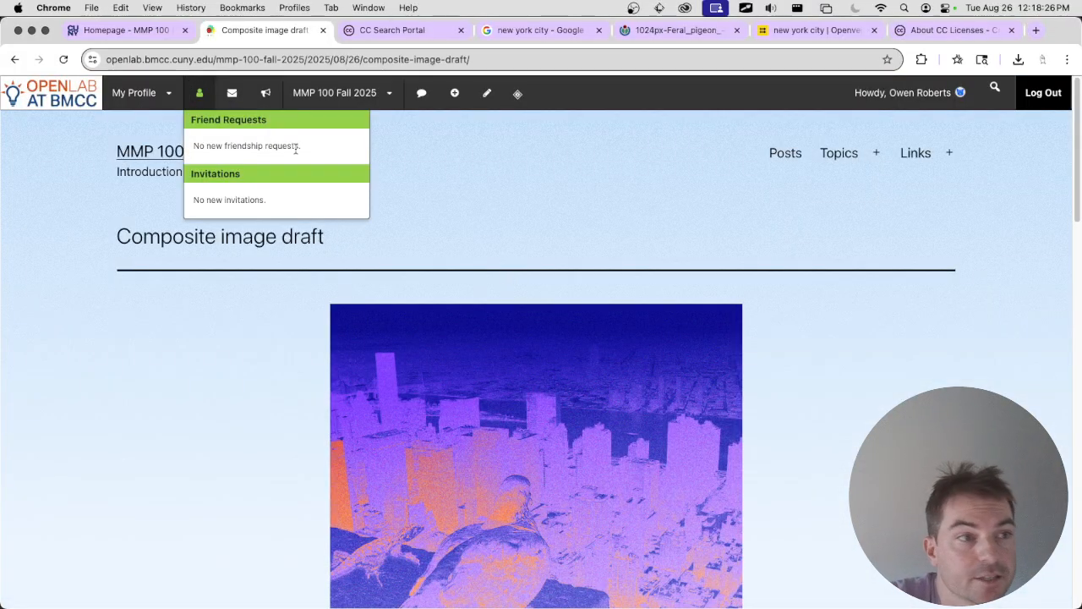
# Switch to the Brightspace MMP 100 course, open its Assignments page and change the role to View as Learner.
pyautogui.click(136, 31)
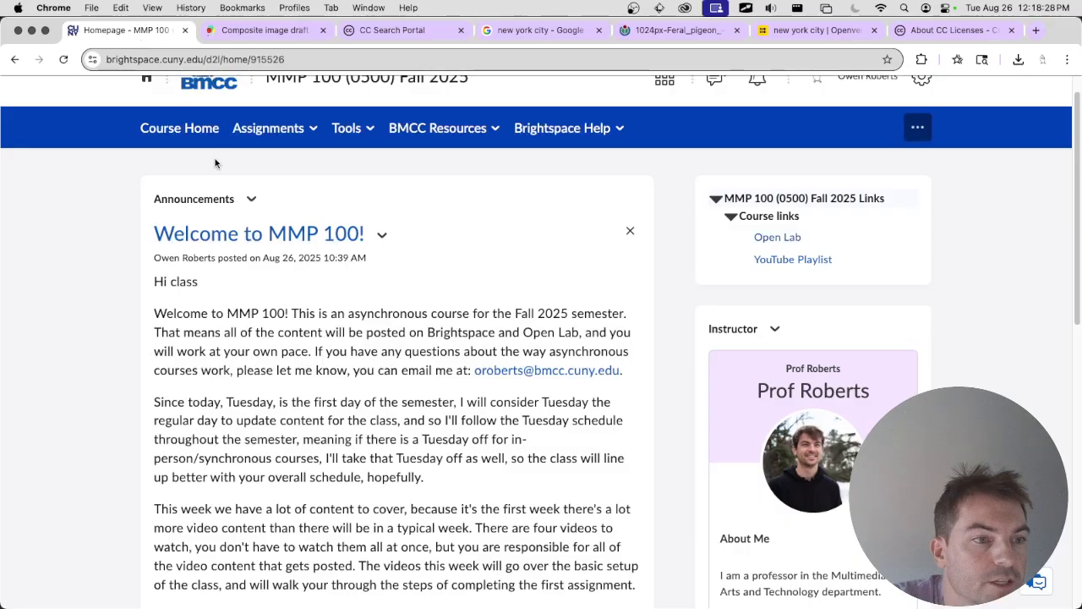
pyautogui.scroll(1, 292, 232)
pyautogui.click(296, 162)
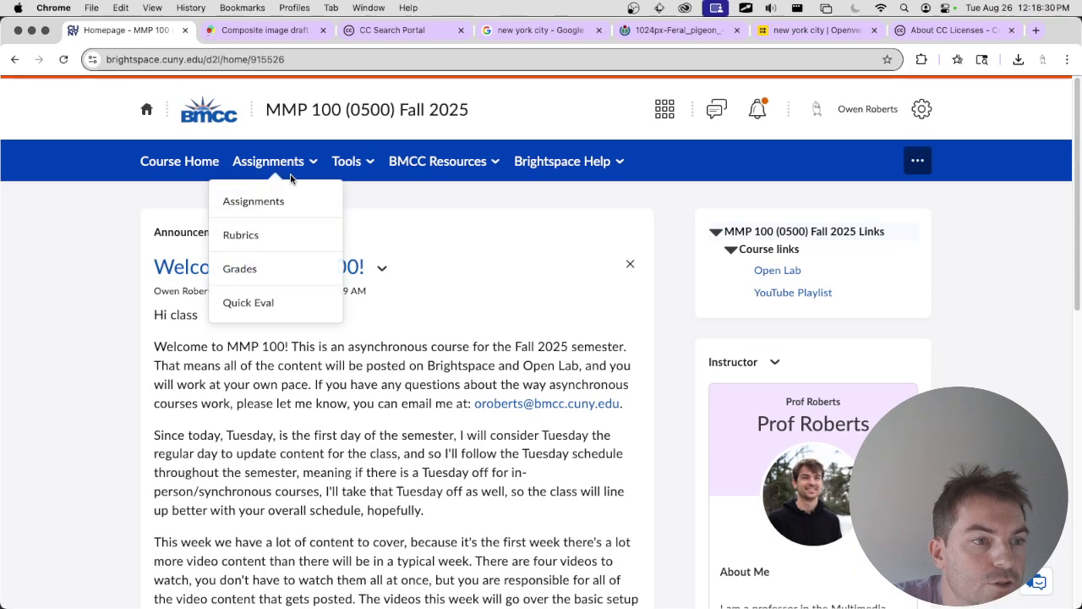
pyautogui.click(293, 202)
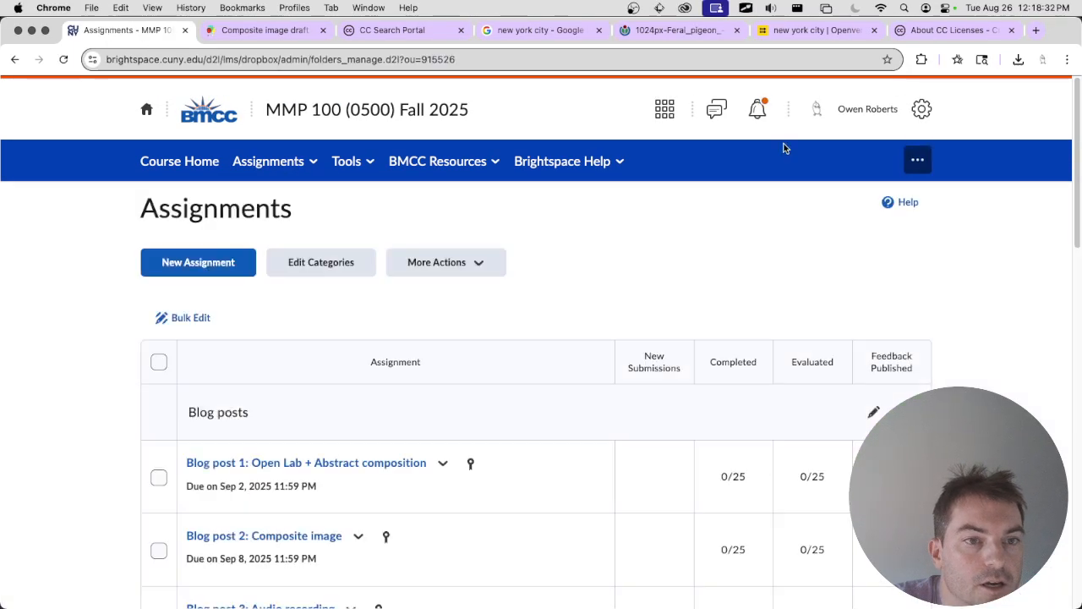
pyautogui.click(850, 108)
pyautogui.click(767, 173)
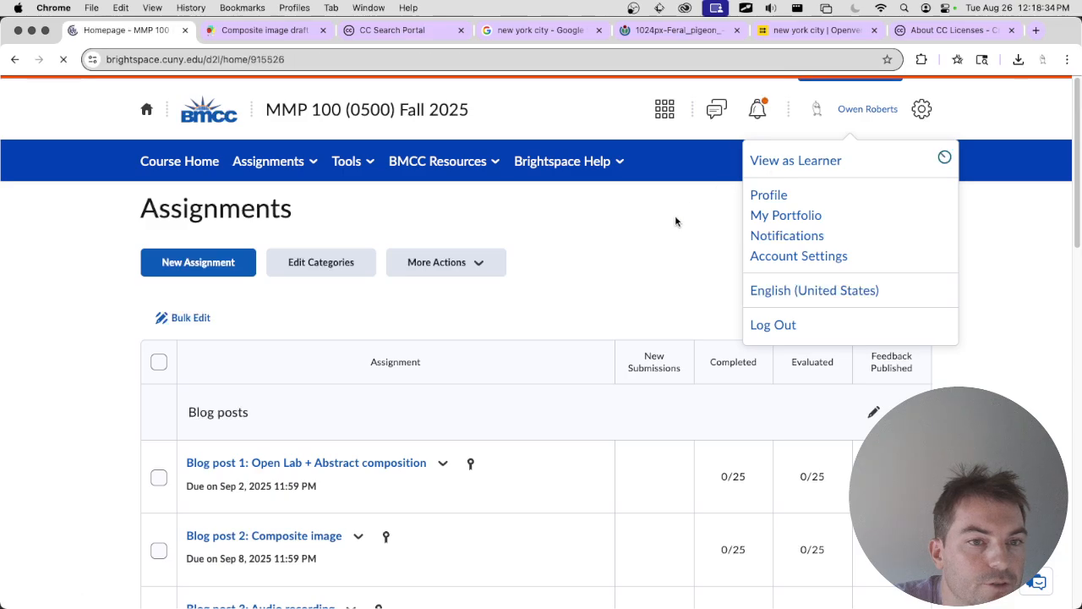
# Open the "Blog post 2: Composite image" assignment as a learner and review its instructions and rubric.
pyautogui.click(298, 165)
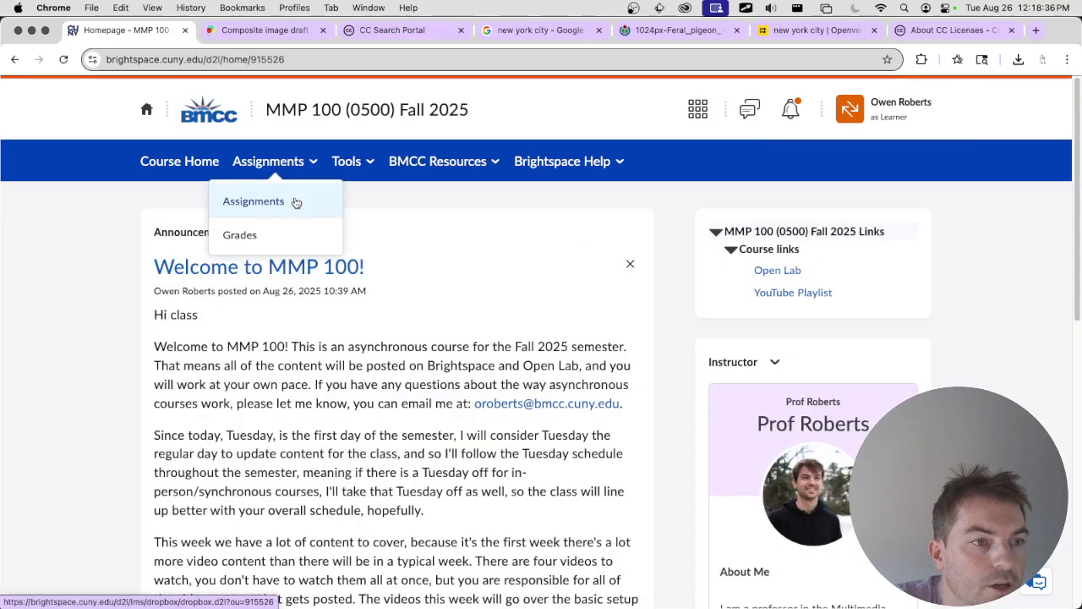
pyautogui.click(290, 201)
pyautogui.scroll(-5, 348, 242)
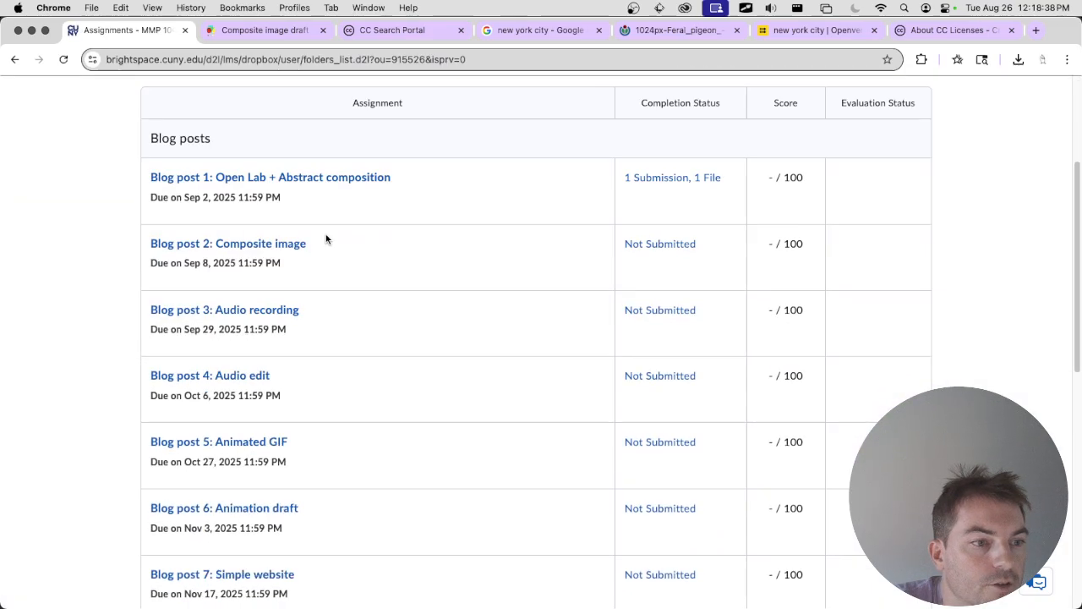
pyautogui.click(220, 245)
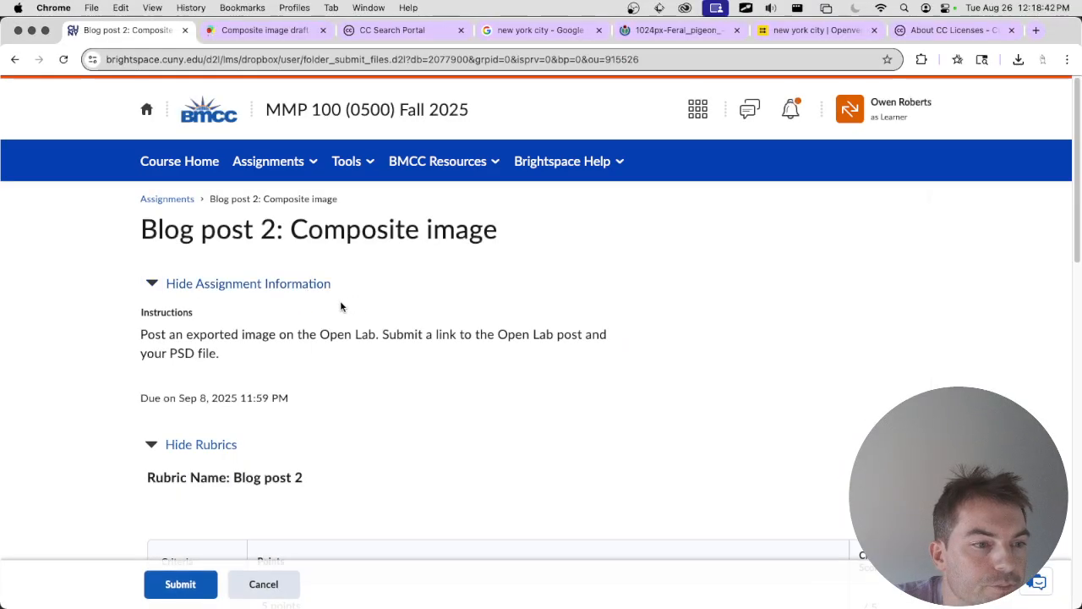
pyautogui.scroll(-3, 339, 304)
pyautogui.scroll(-5, 250, 293)
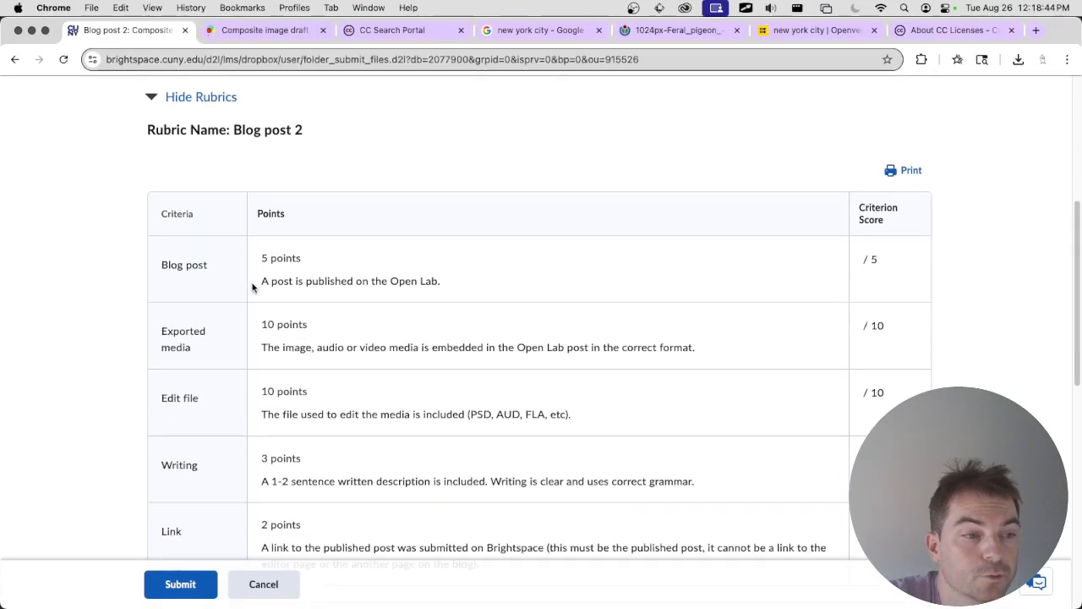
# Attach composite.psd from the computer's MMP 100 > Image folder to the assignment submission.
pyautogui.scroll(-10, 289, 292)
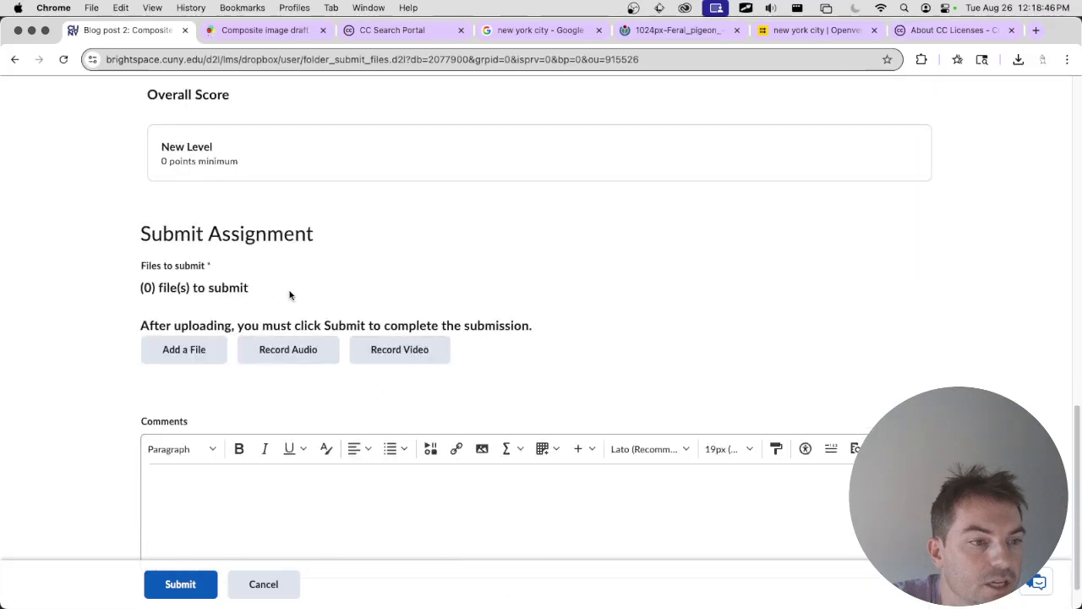
pyautogui.click(216, 319)
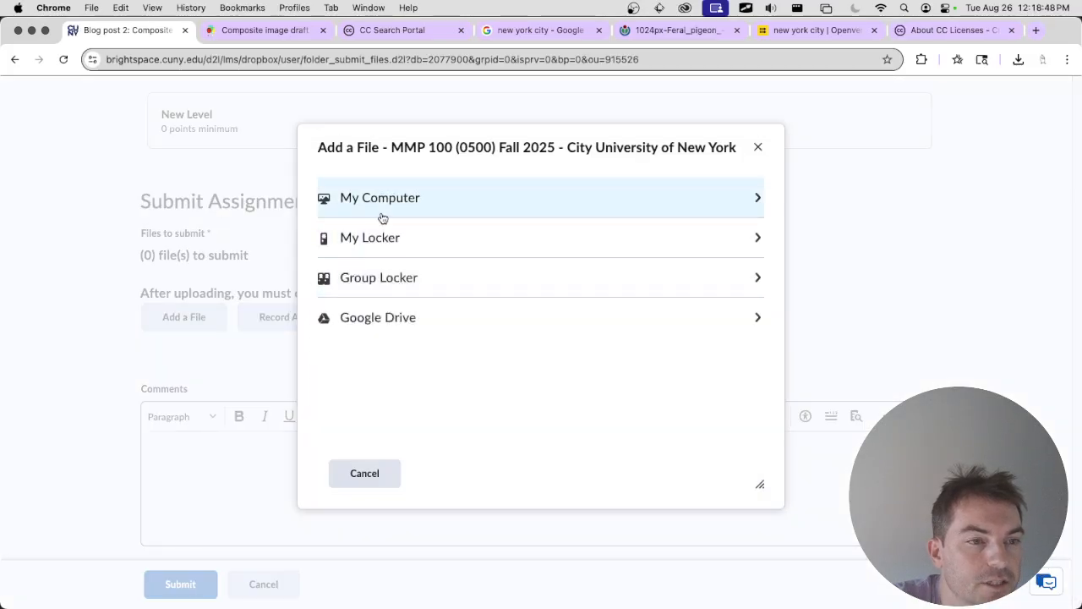
pyautogui.click(379, 210)
pyautogui.click(405, 230)
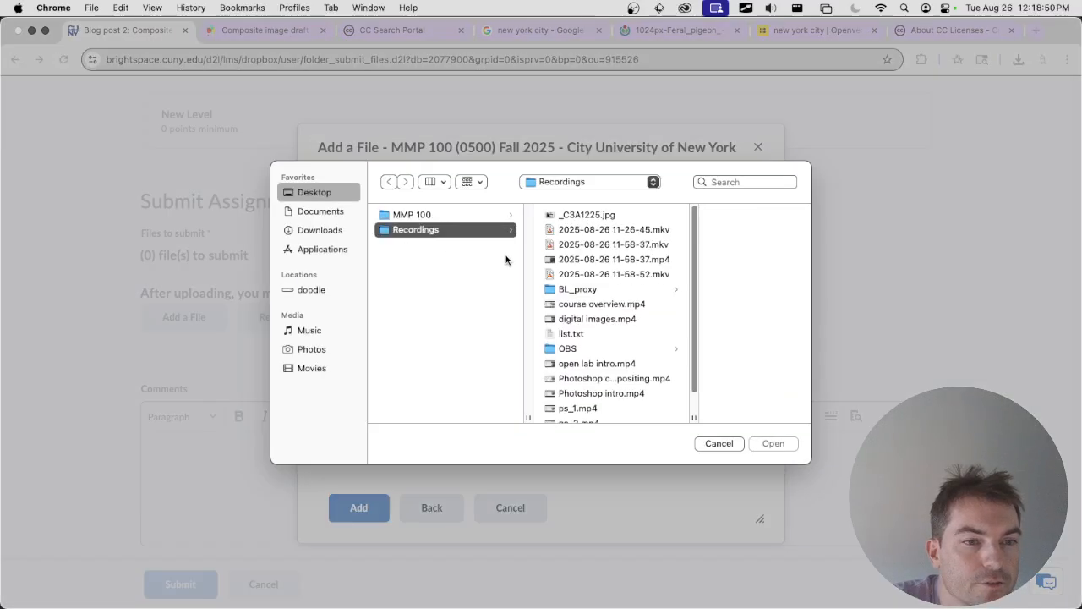
pyautogui.click(394, 216)
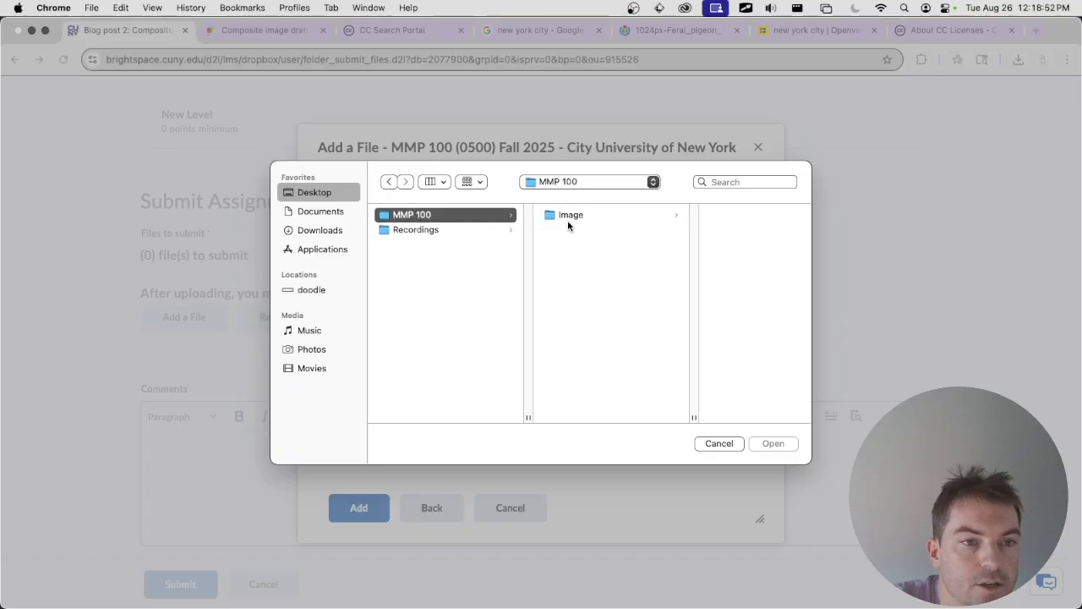
pyautogui.click(668, 220)
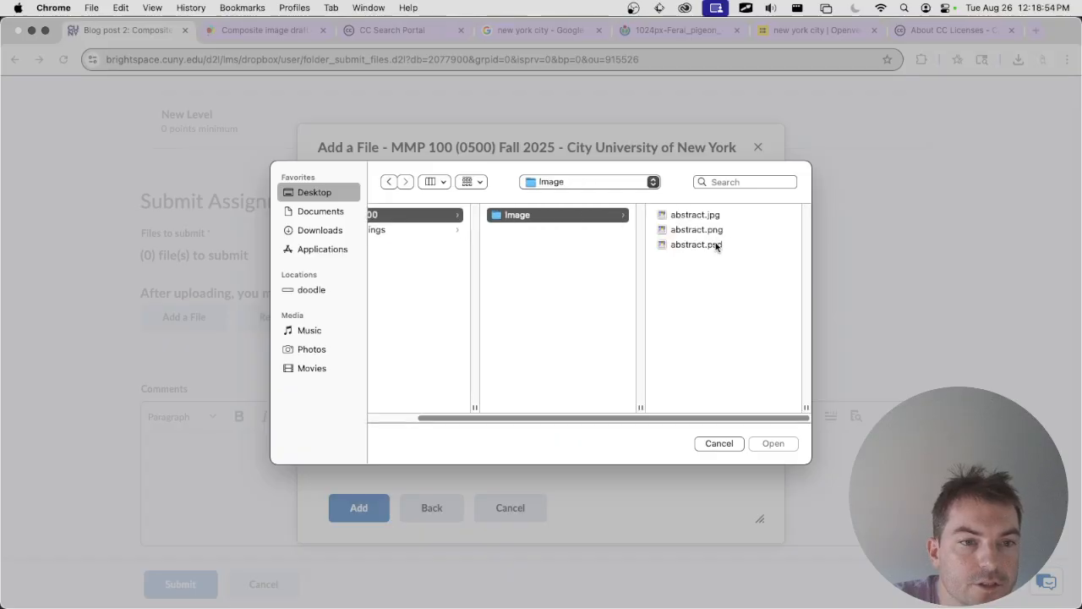
pyautogui.click(702, 318)
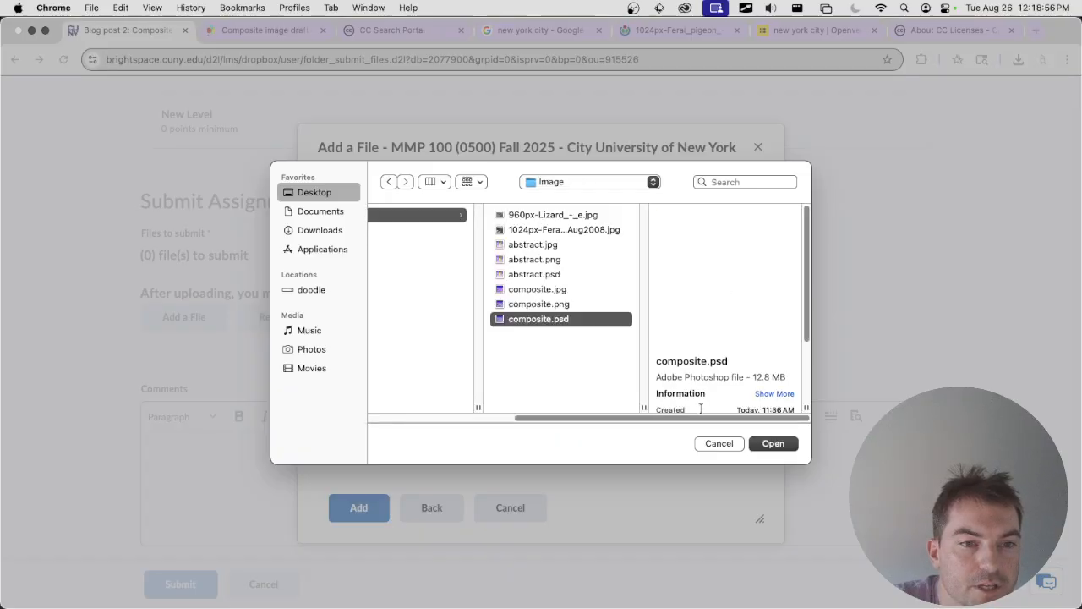
pyautogui.click(769, 444)
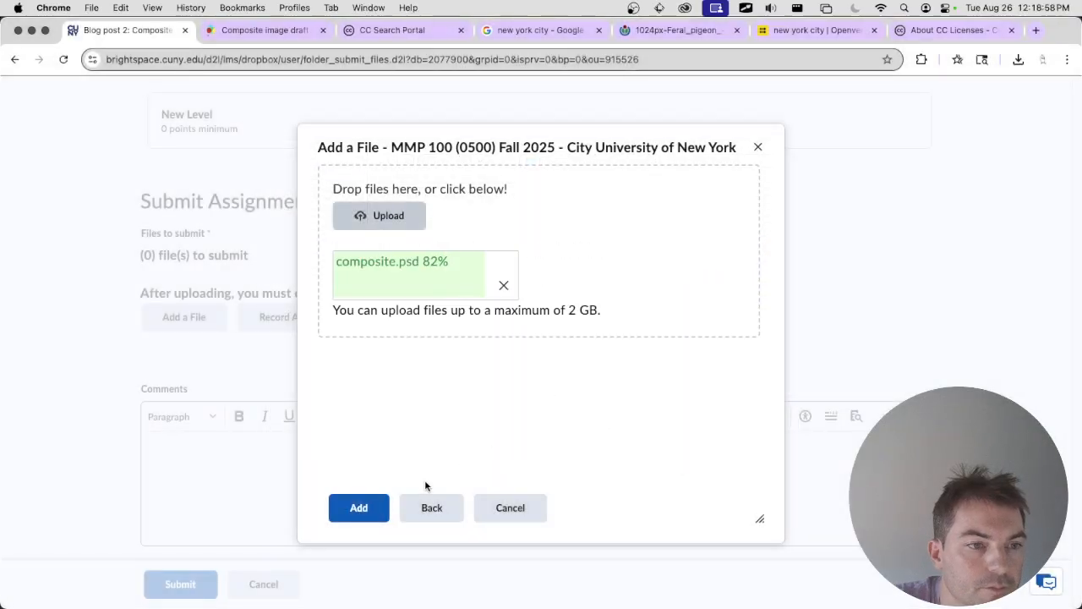
pyautogui.click(360, 515)
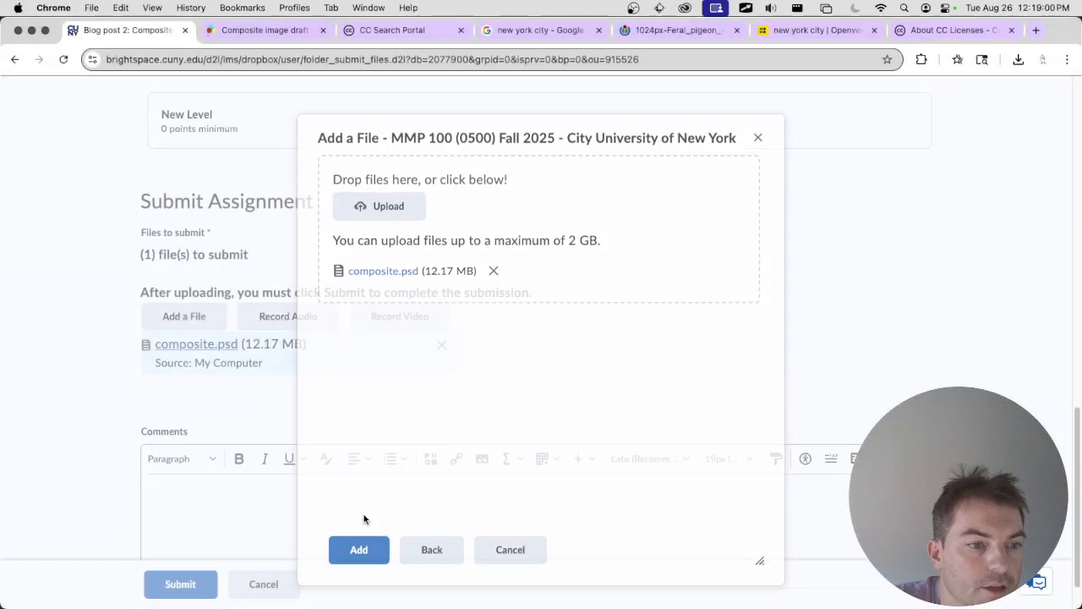
pyautogui.scroll(-2, 355, 381)
pyautogui.click(288, 445)
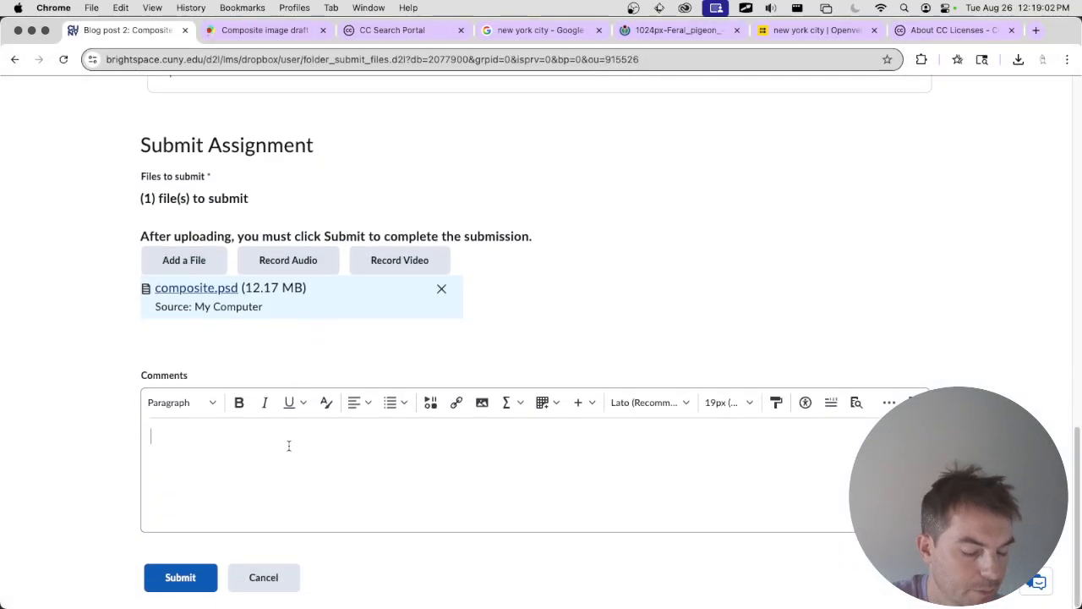
pyautogui.write('https://openlab.bmcc.cuny.edu/mmp-100-fall-2025/2025/08/26/composite-image-draft/')
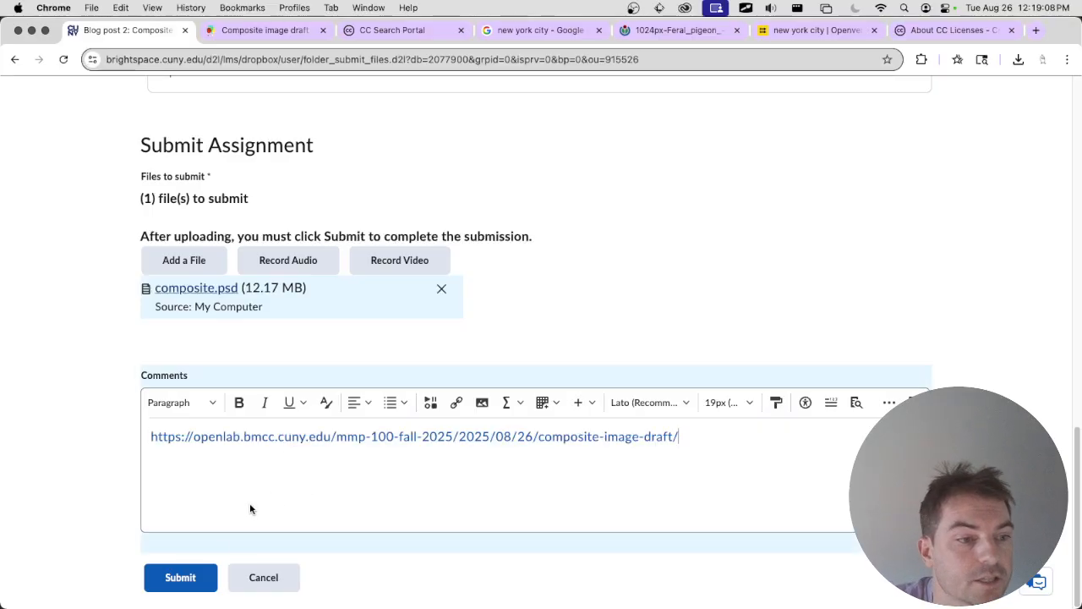
pyautogui.click(169, 579)
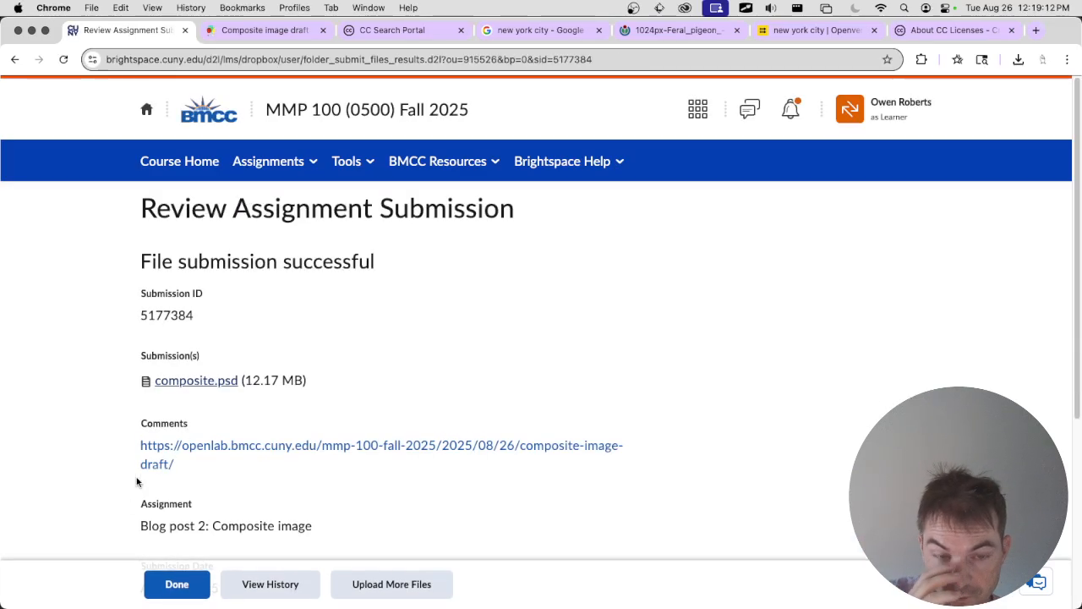
pyautogui.scroll(-5, 104, 336)
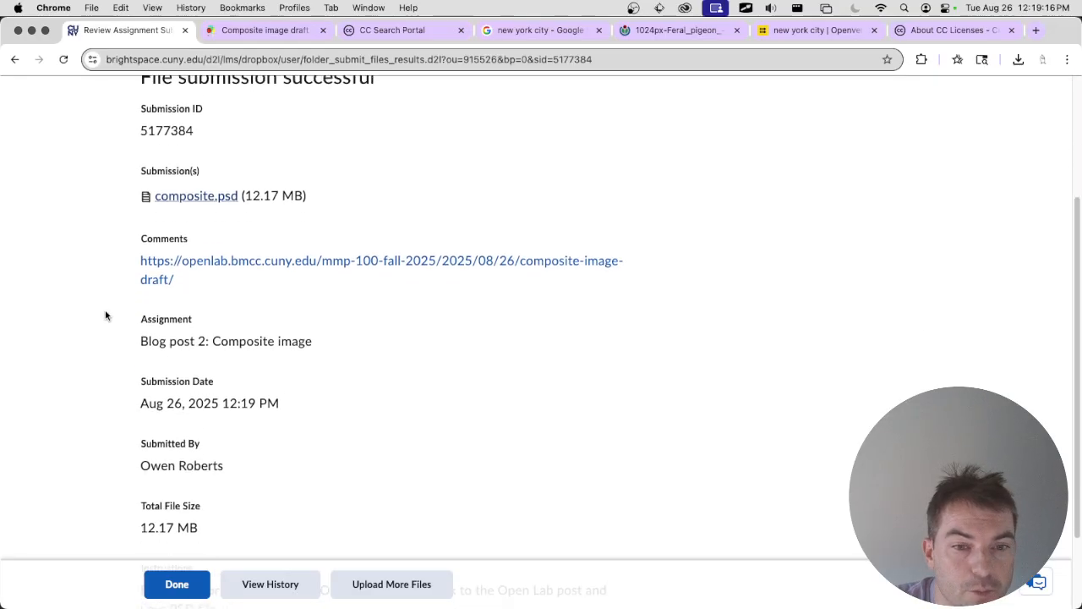
pyautogui.scroll(-3, 104, 314)
pyautogui.scroll(7, 114, 311)
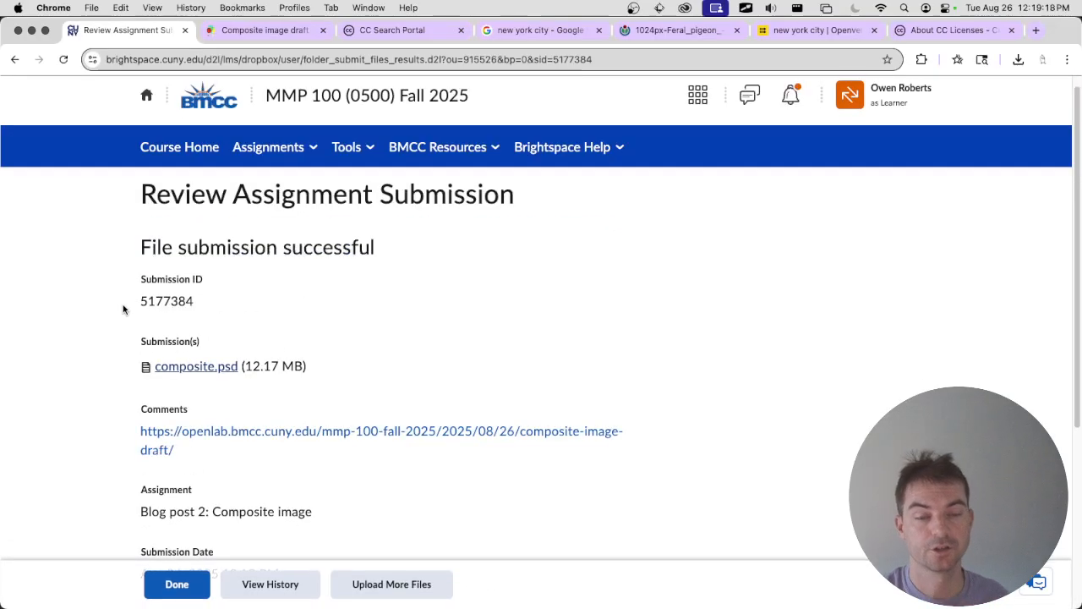